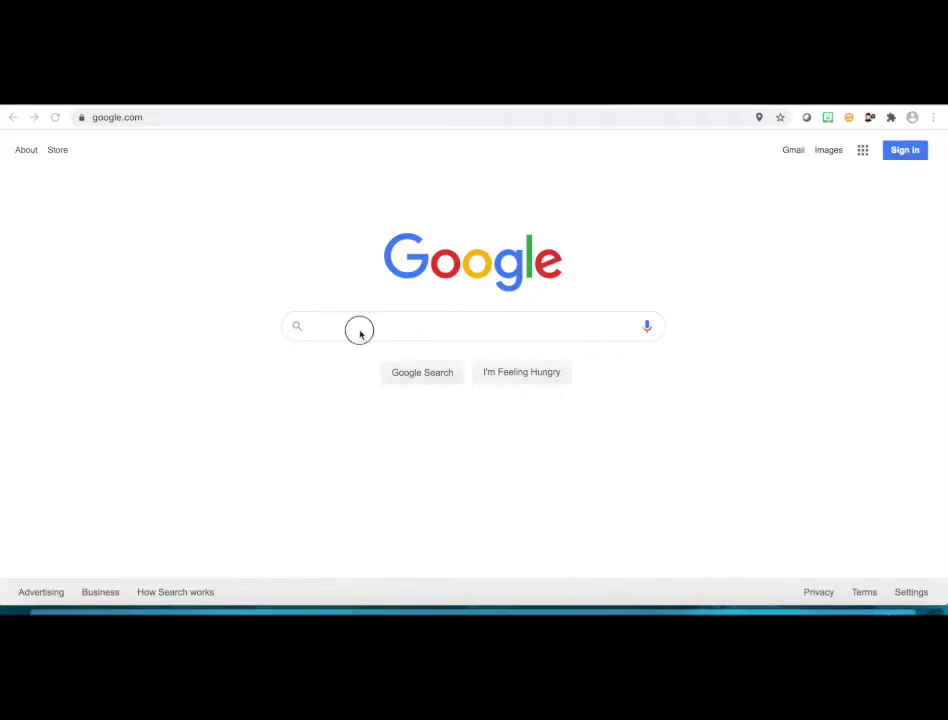
Step: Search Google for 'Google Tour Creator' and open the official 'Tour Creator - Google VR' site
type("Goo")
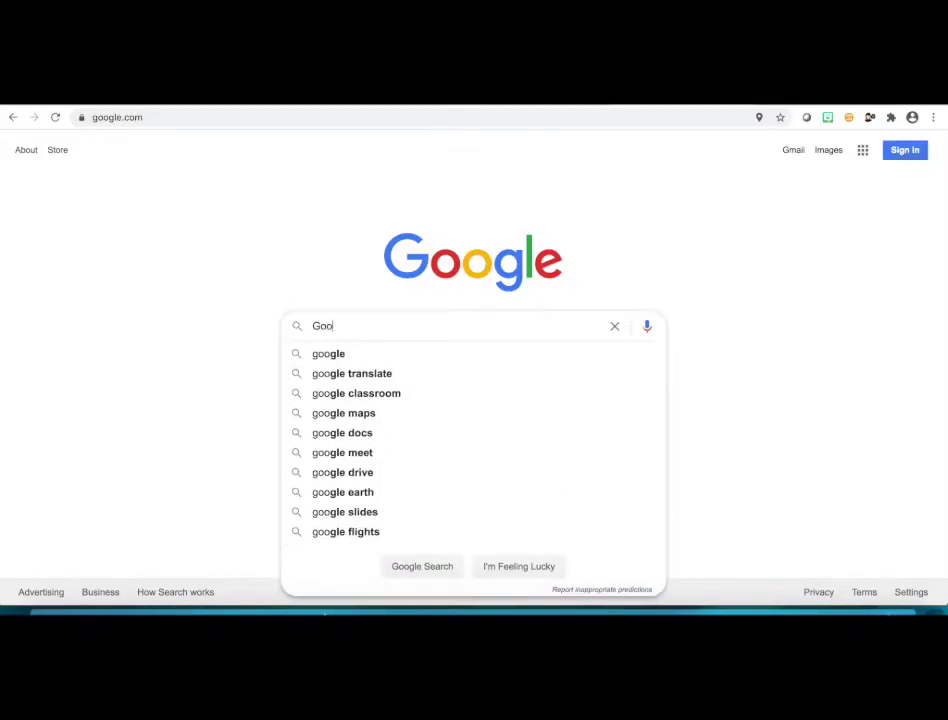
type("gle Tou")
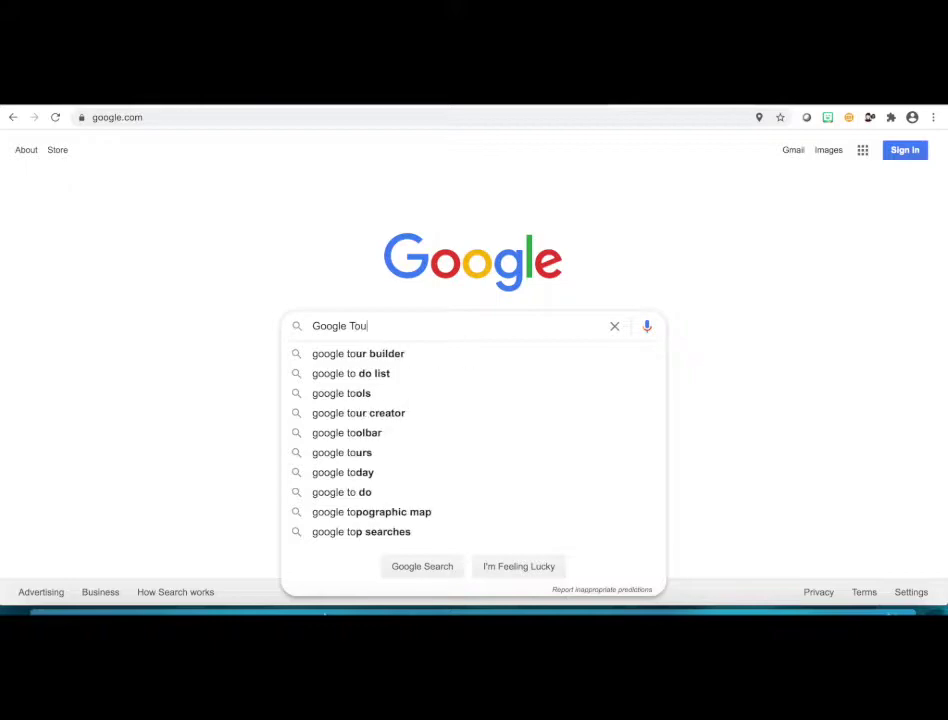
type("r Creator")
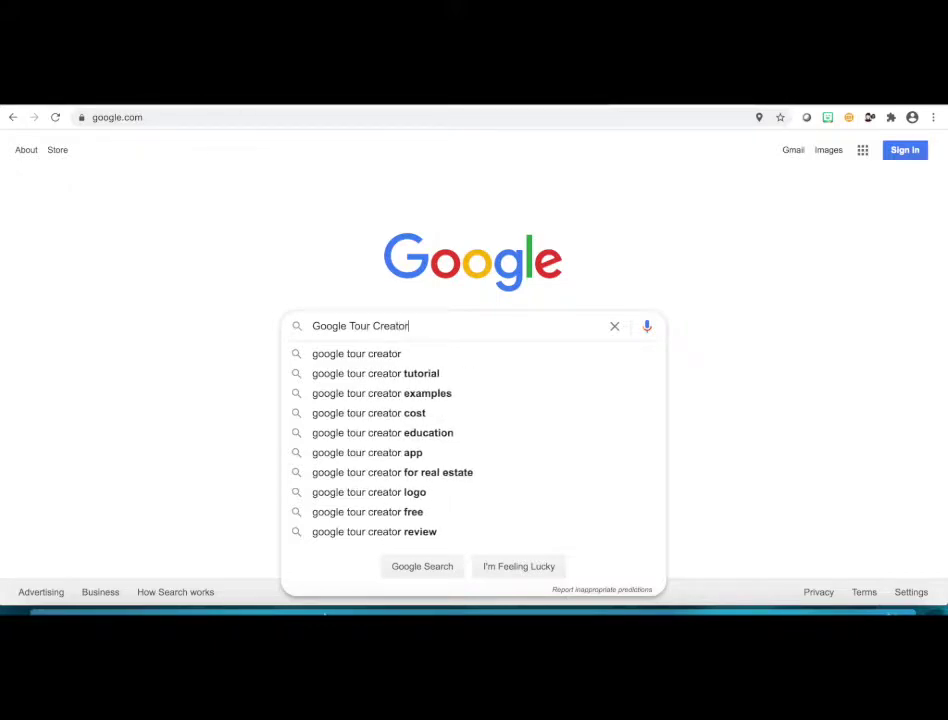
key("Return")
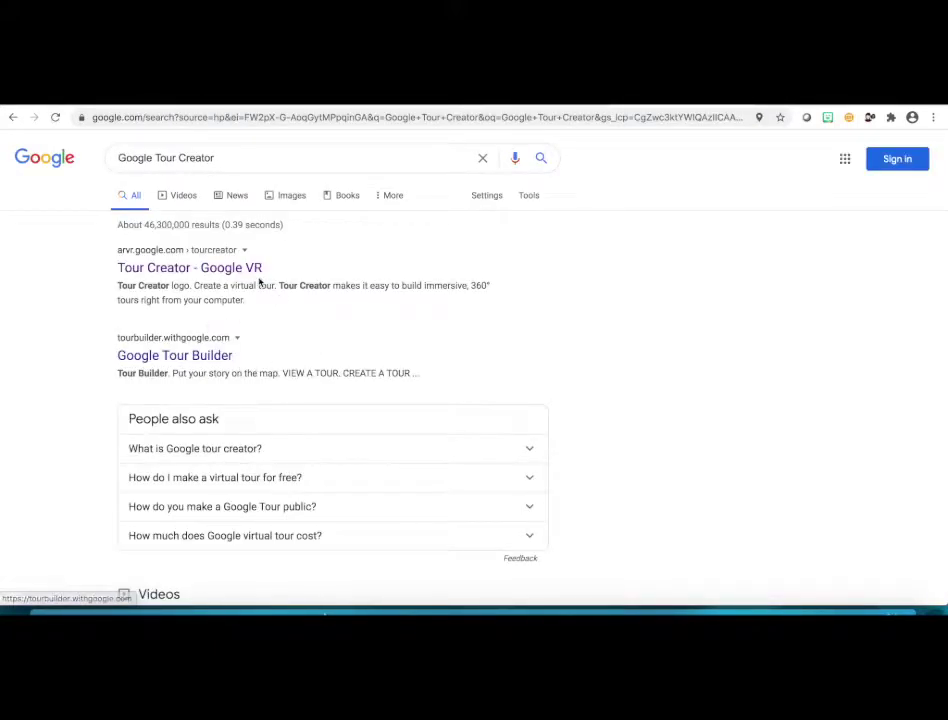
left_click(190, 268)
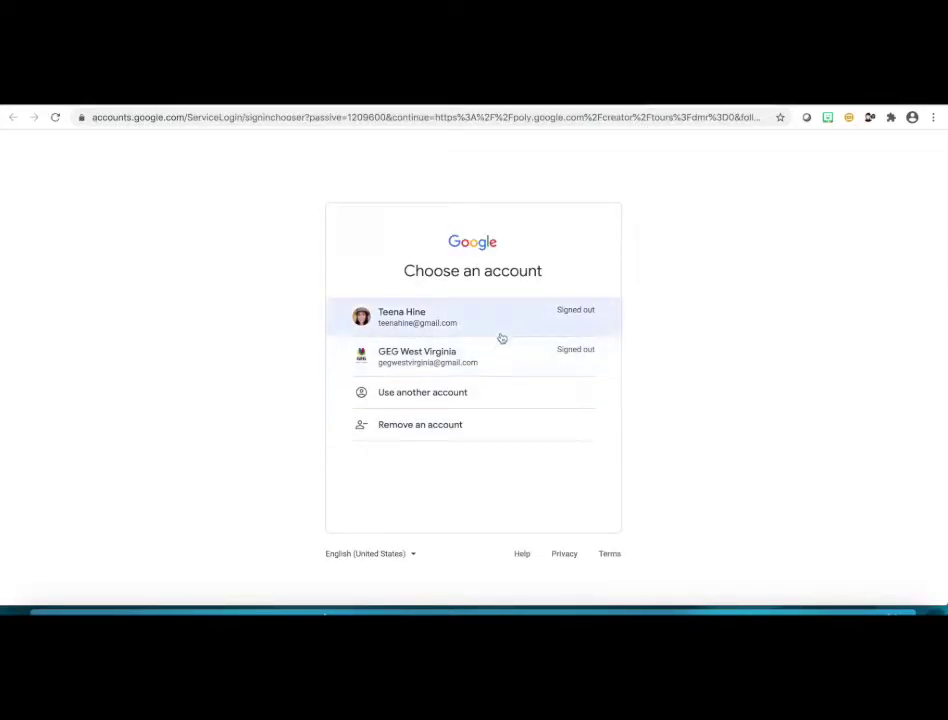
Step: Pick the Google account in the chooser and sign in with its password
left_click(436, 362)
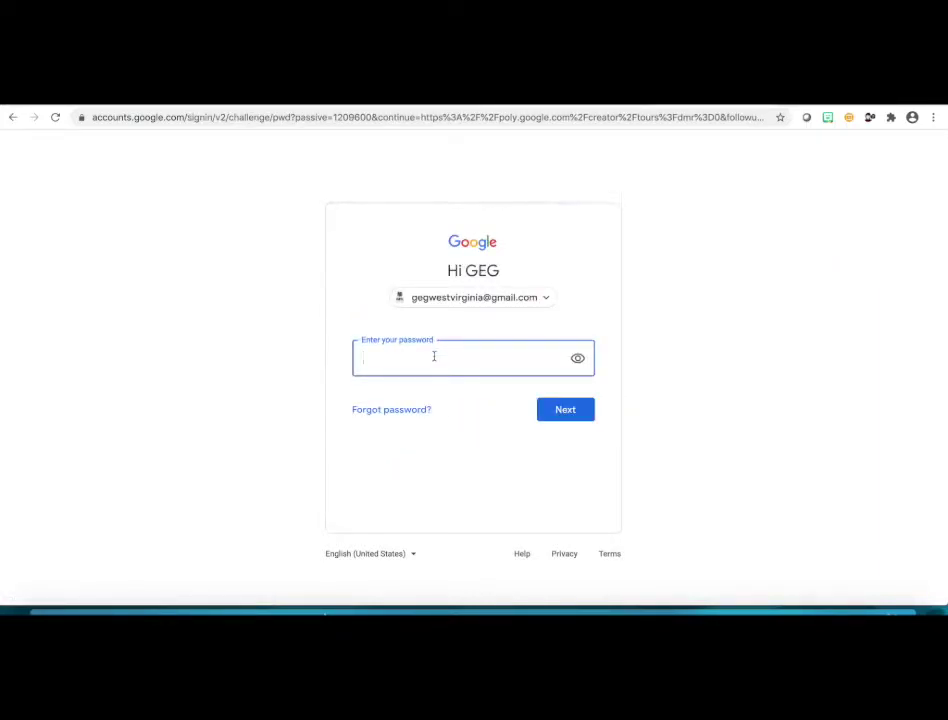
type("••")
key("Return")
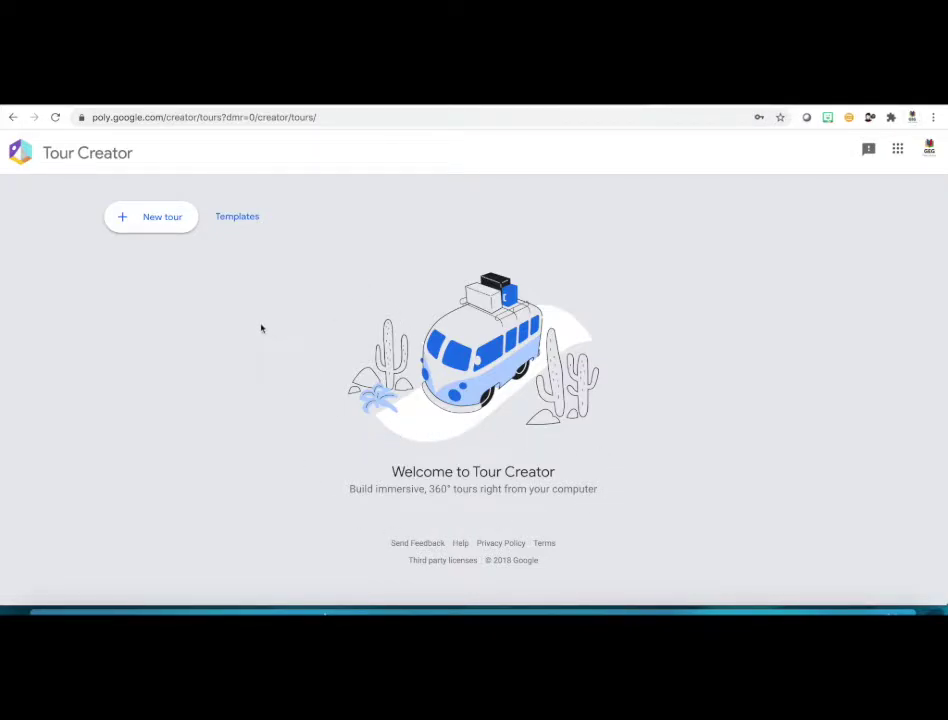
Step: Copy the Solar System tile from the Templates gallery as a new tour
left_click(246, 217)
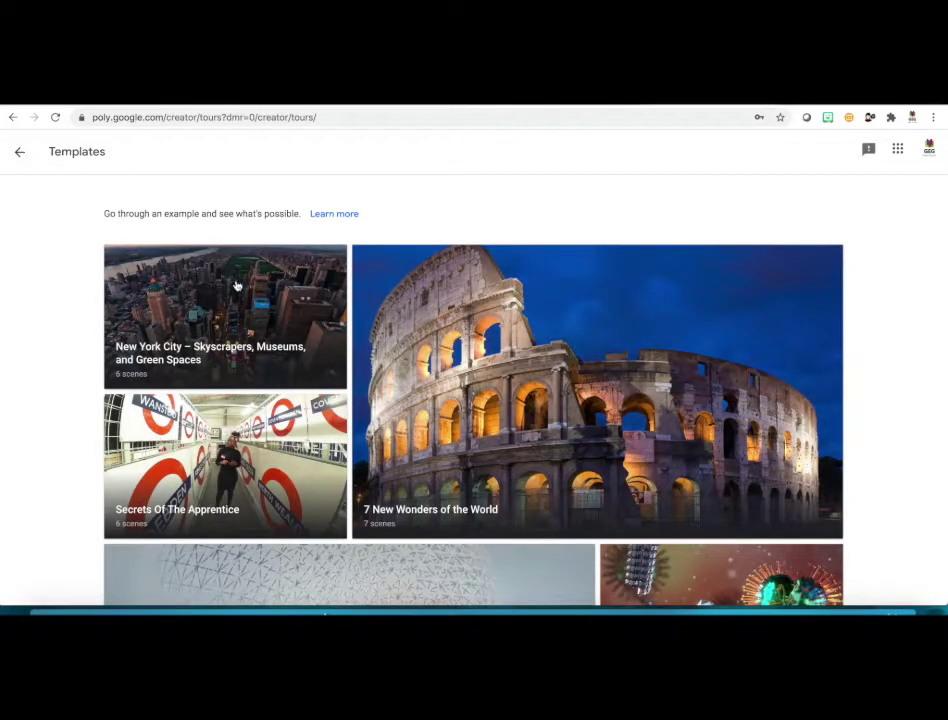
scroll(397, 364, "down", 1)
scroll(397, 364, "down", 5)
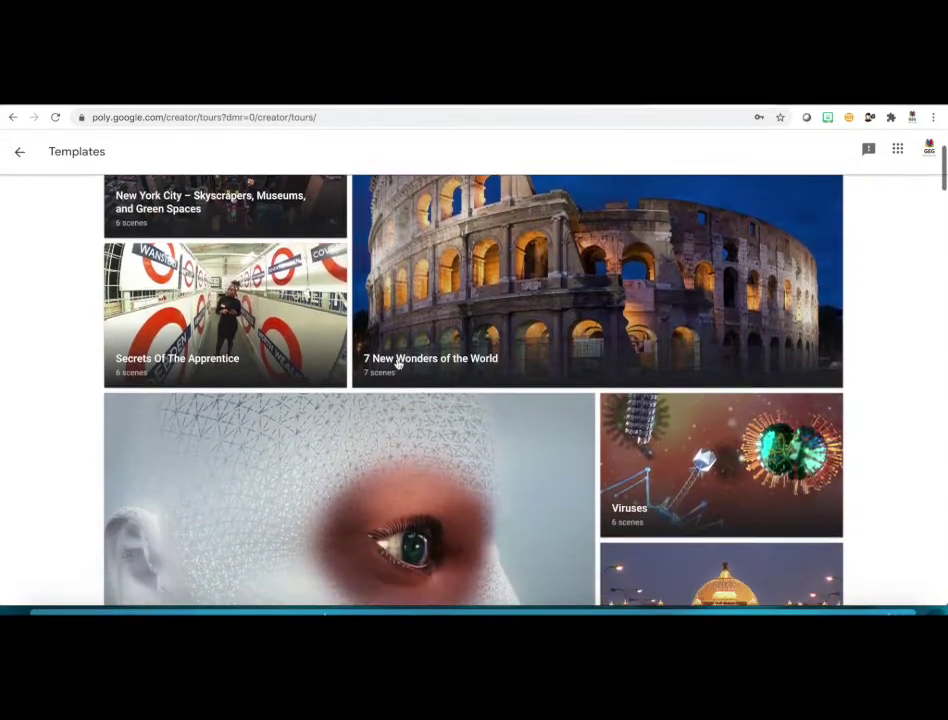
scroll(397, 364, "down", 4)
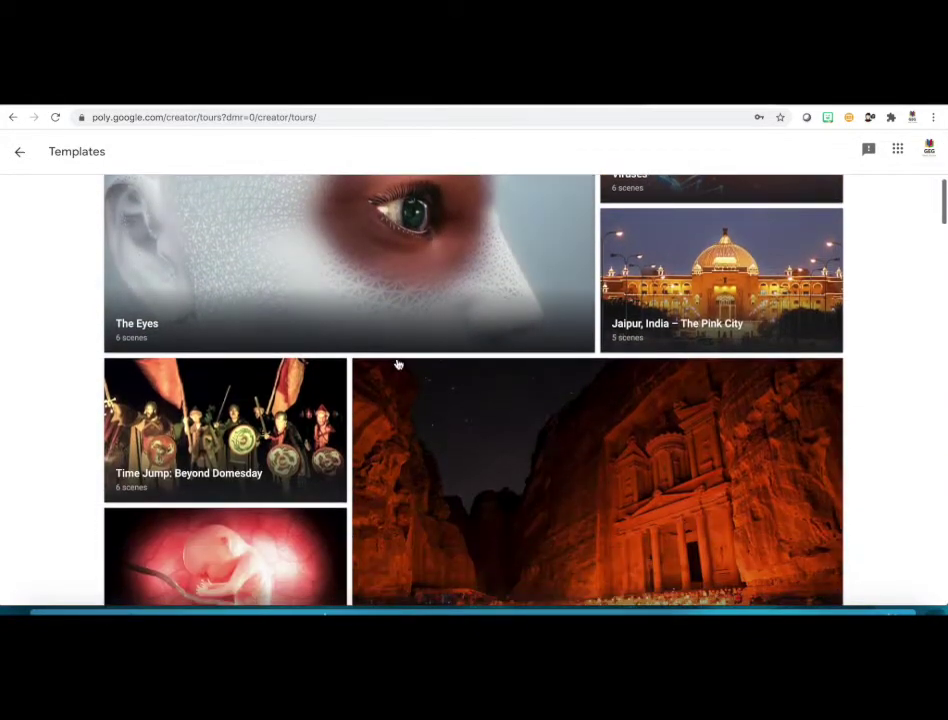
scroll(397, 364, "down", 6)
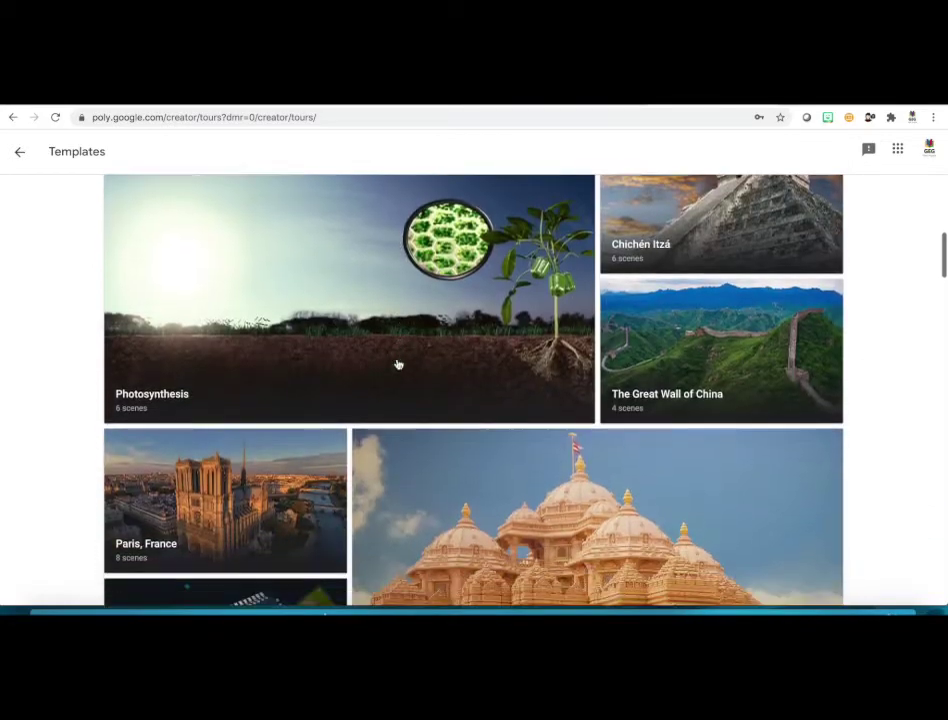
scroll(397, 364, "down", 2)
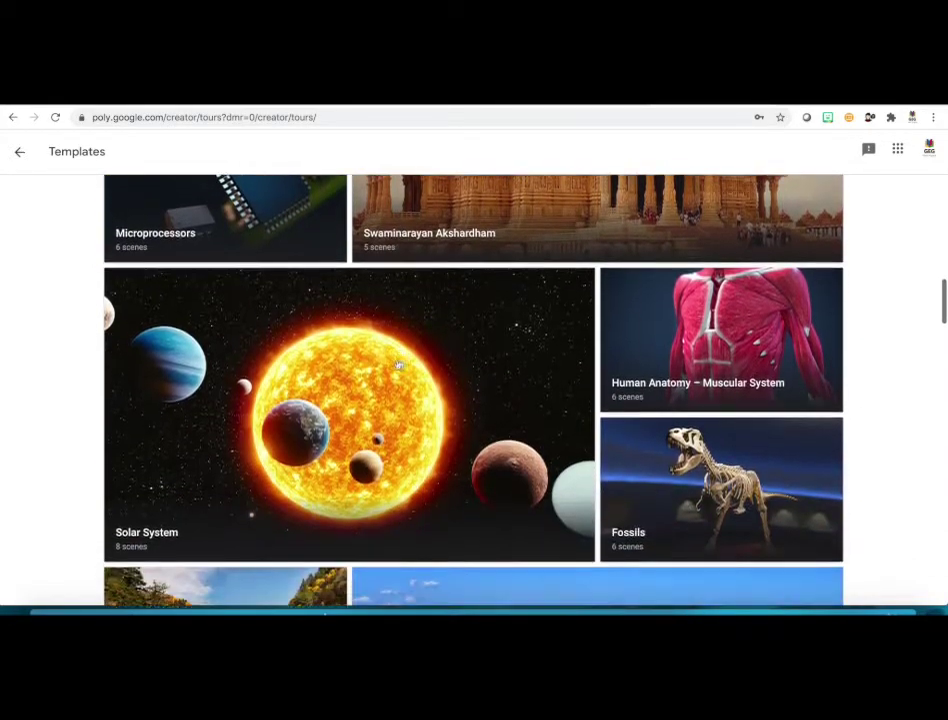
left_click(330, 365)
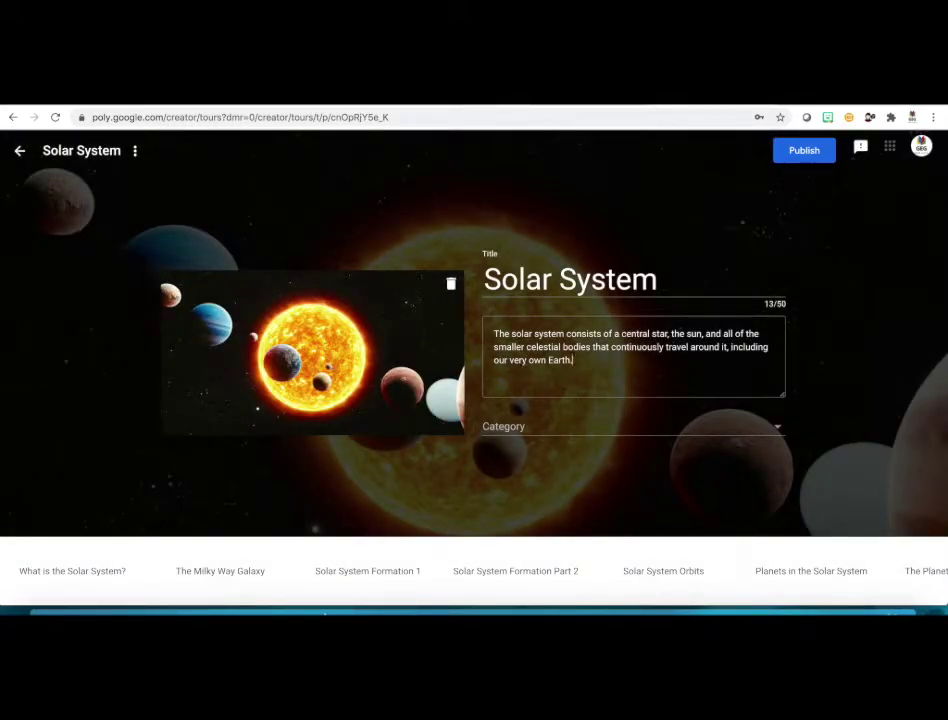
Step: Check the tour description and Category options, then open the 'What is the Solar System?' scene
left_click(601, 364)
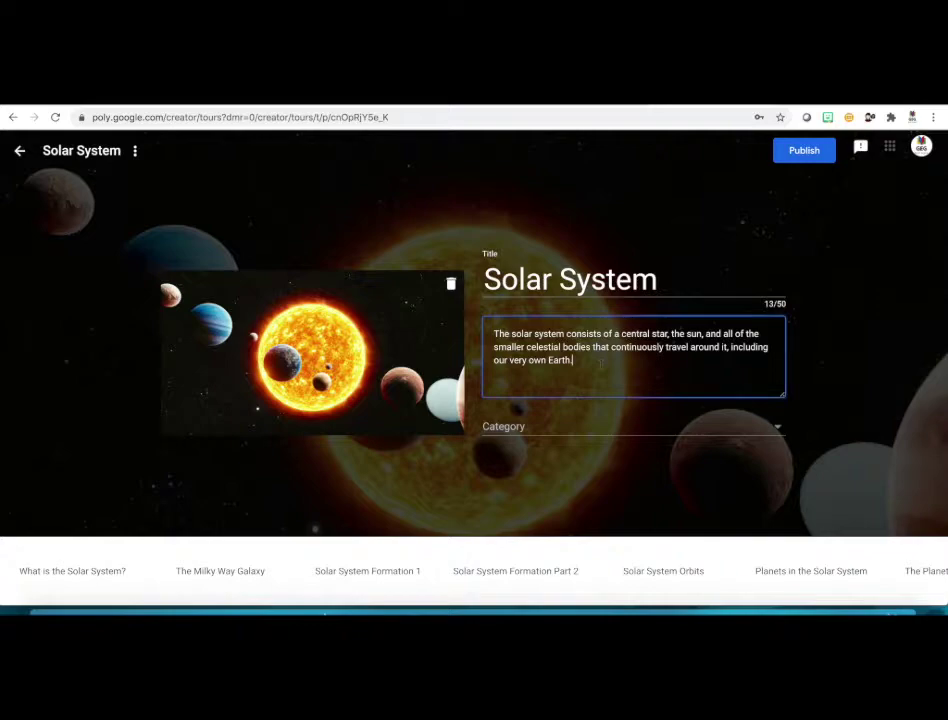
left_click(557, 431)
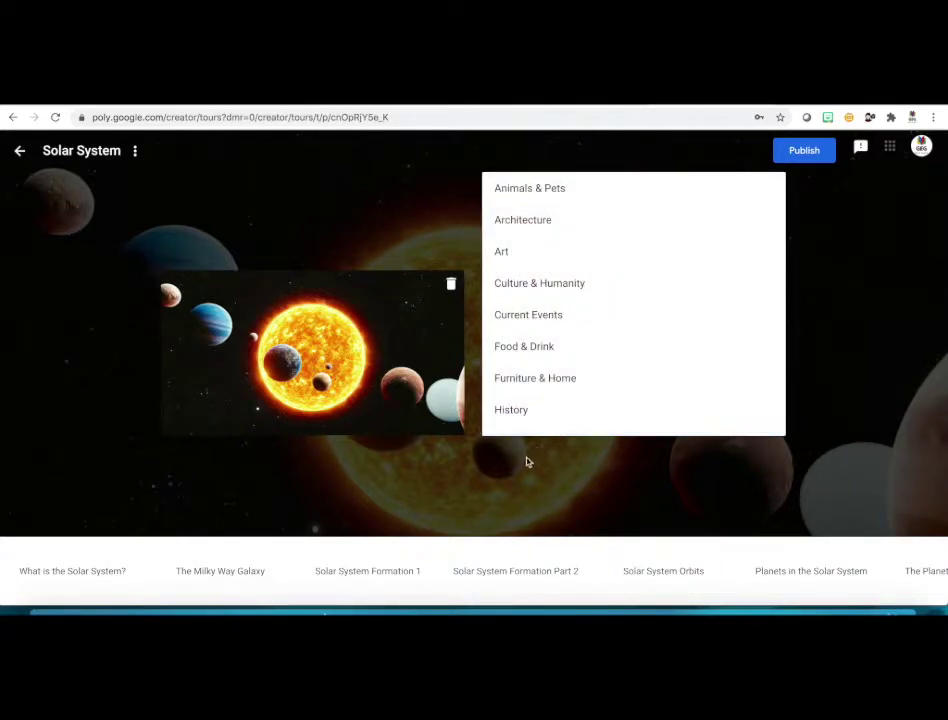
left_click(521, 468)
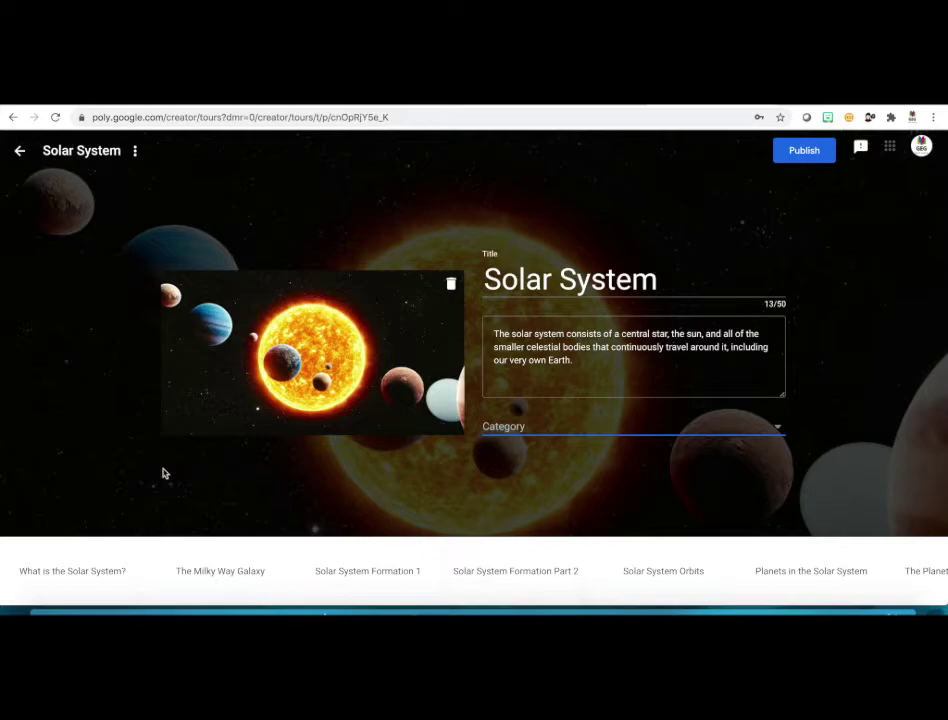
left_click(70, 574)
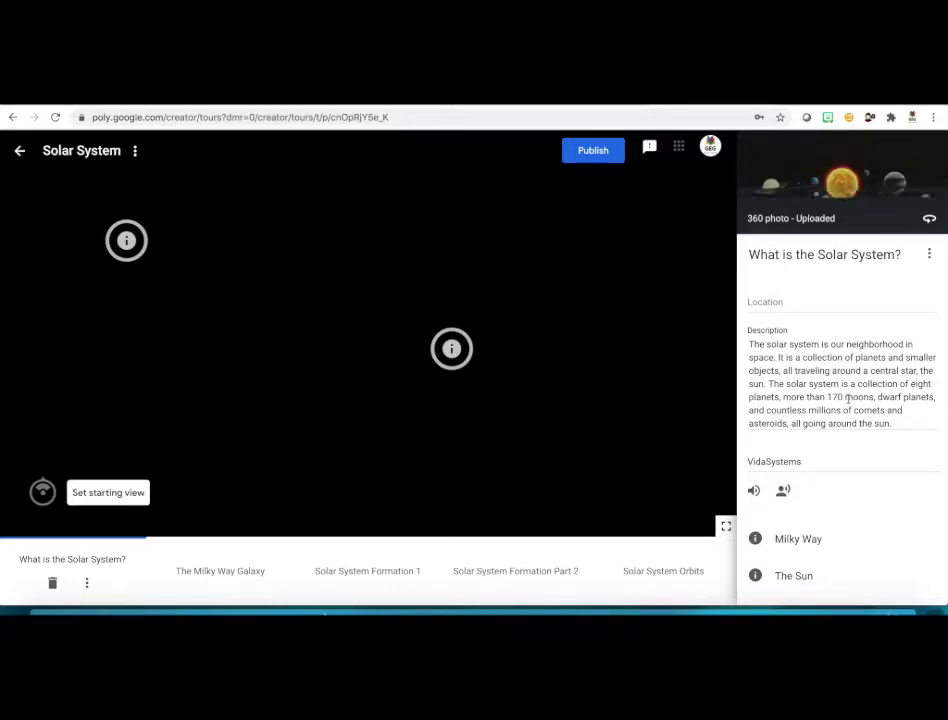
left_click_drag(710, 324, 593, 273)
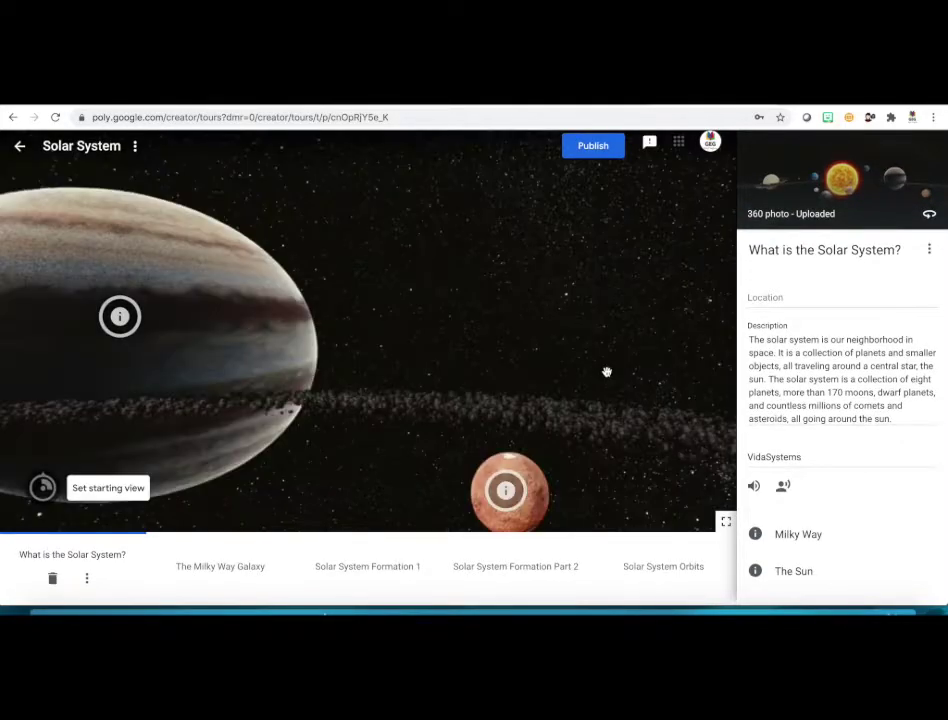
left_click_drag(417, 366, 530, 371)
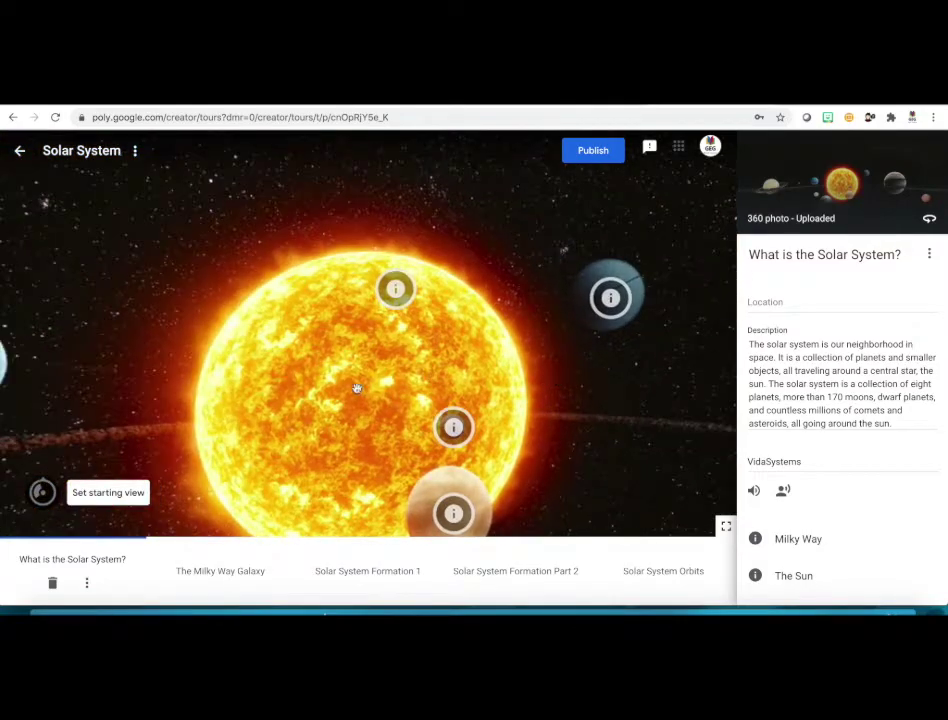
left_click_drag(354, 369, 330, 345)
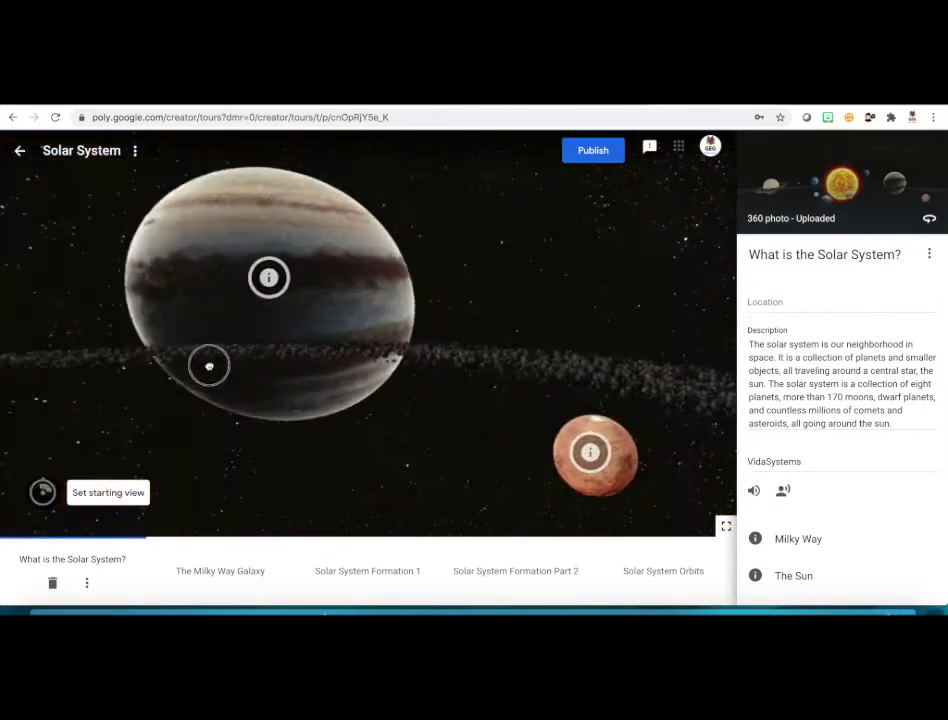
left_click_drag(393, 342, 326, 332)
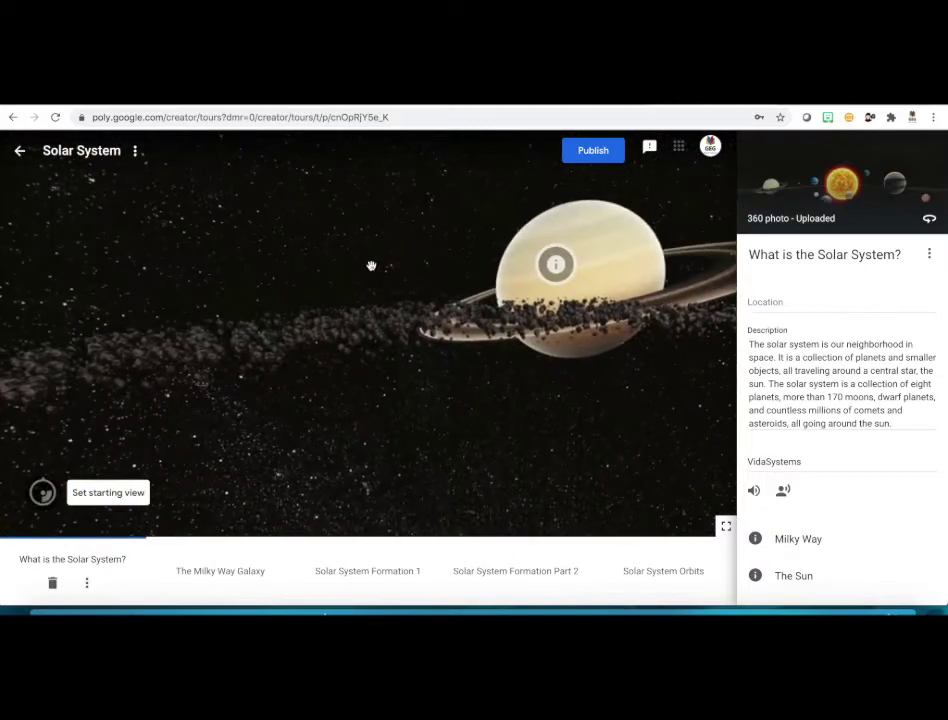
left_click_drag(375, 284, 450, 258)
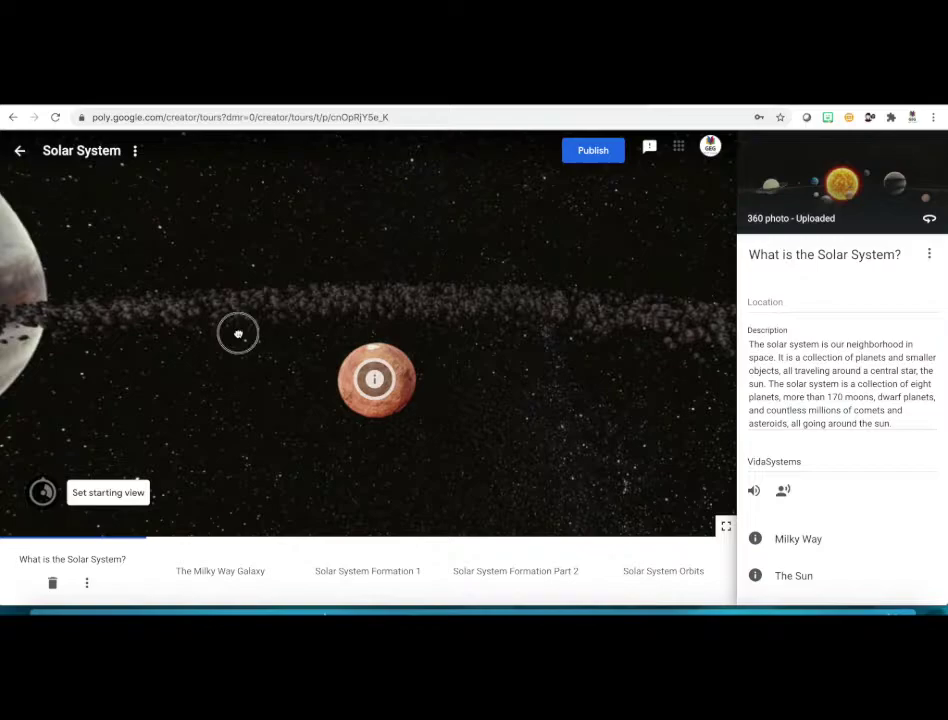
left_click_drag(238, 333, 444, 364)
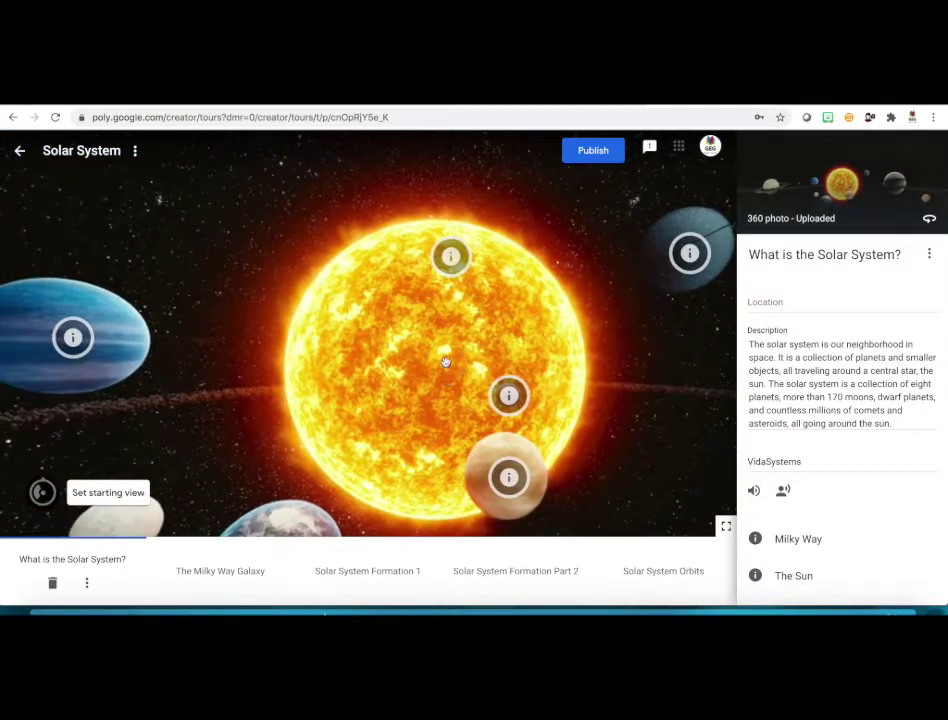
left_click(452, 258)
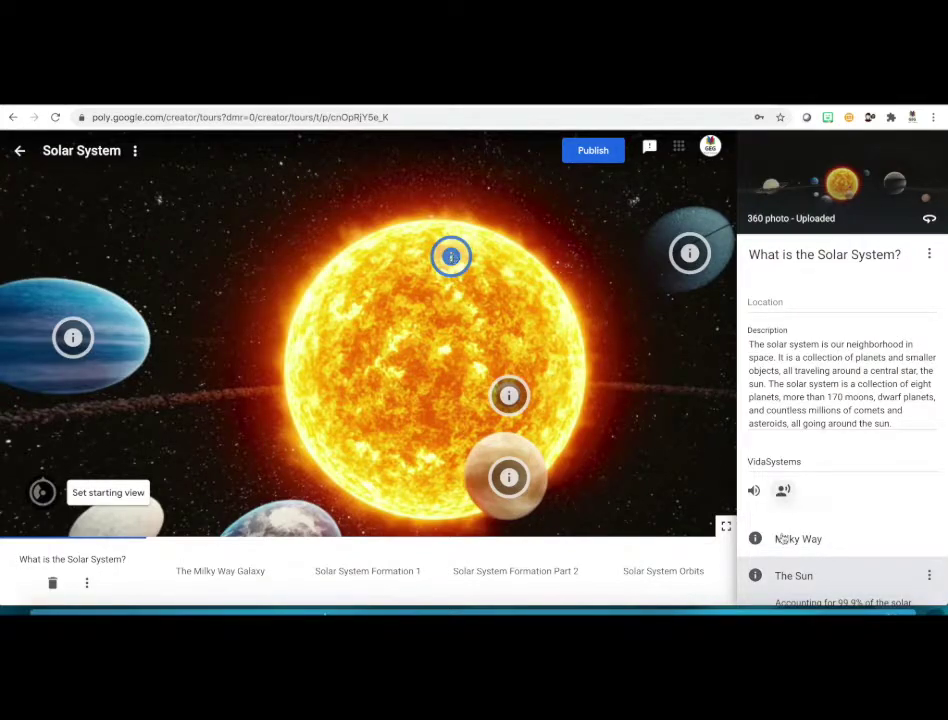
scroll(820, 590, "down", 5)
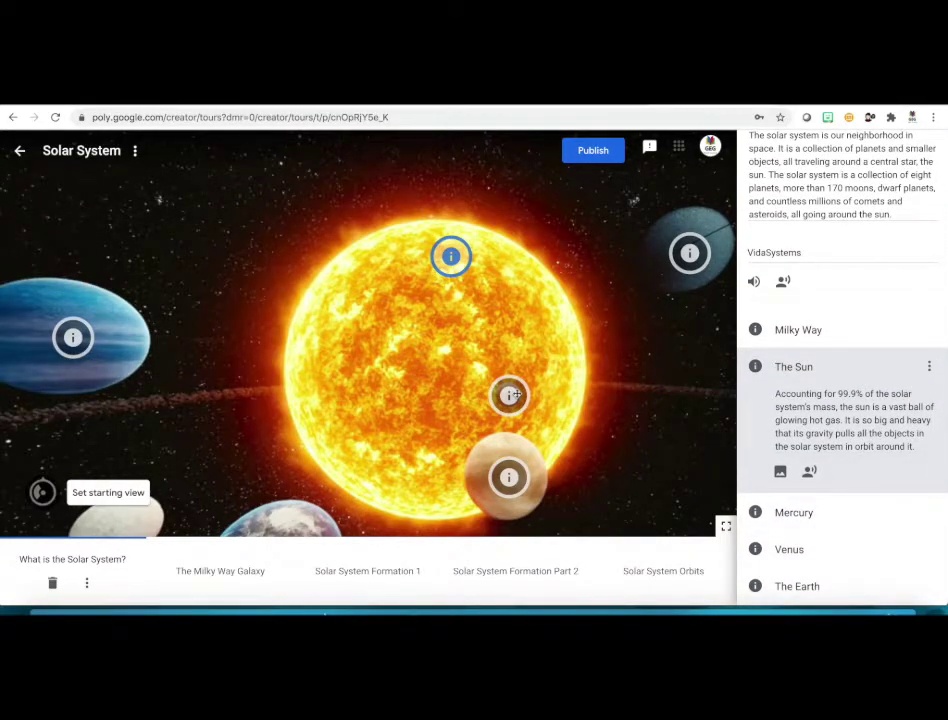
left_click(511, 395)
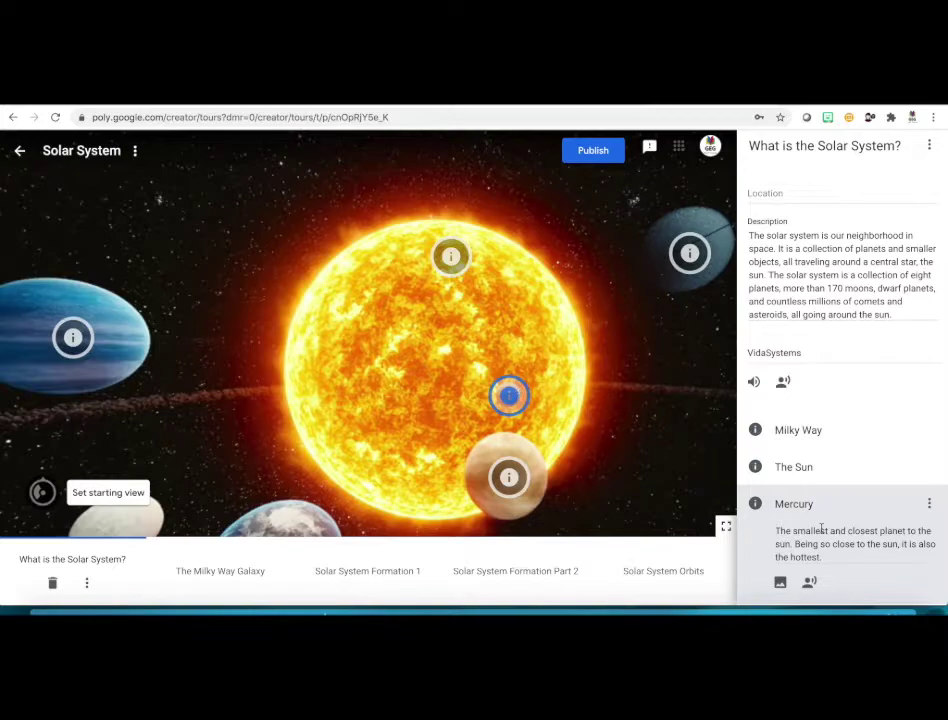
scroll(822, 528, "down", 2)
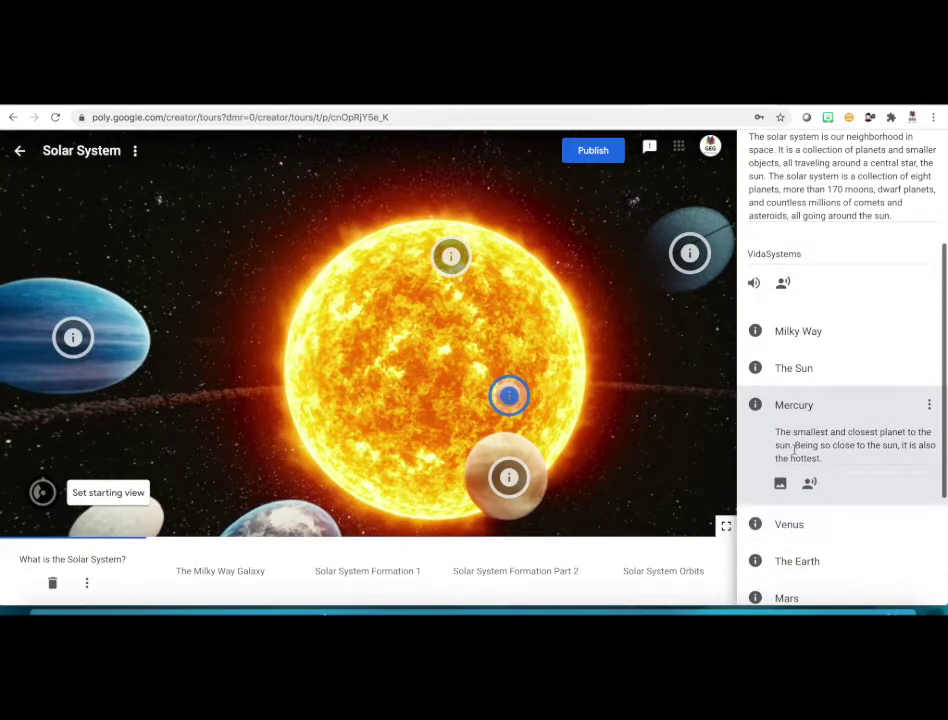
left_click(509, 477)
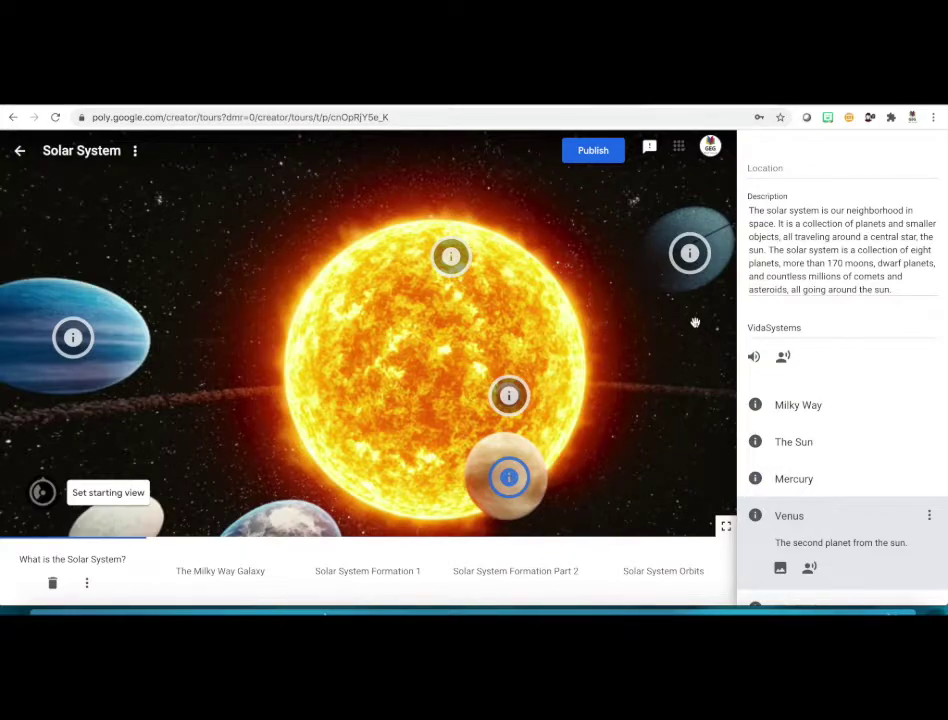
left_click(690, 255)
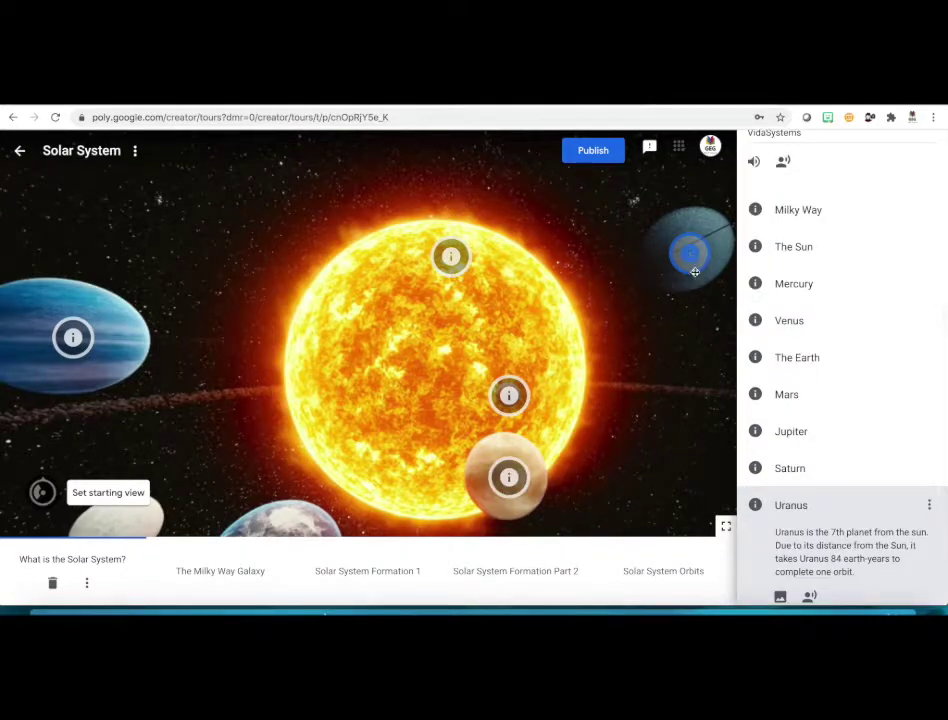
scroll(830, 502, "down", 2)
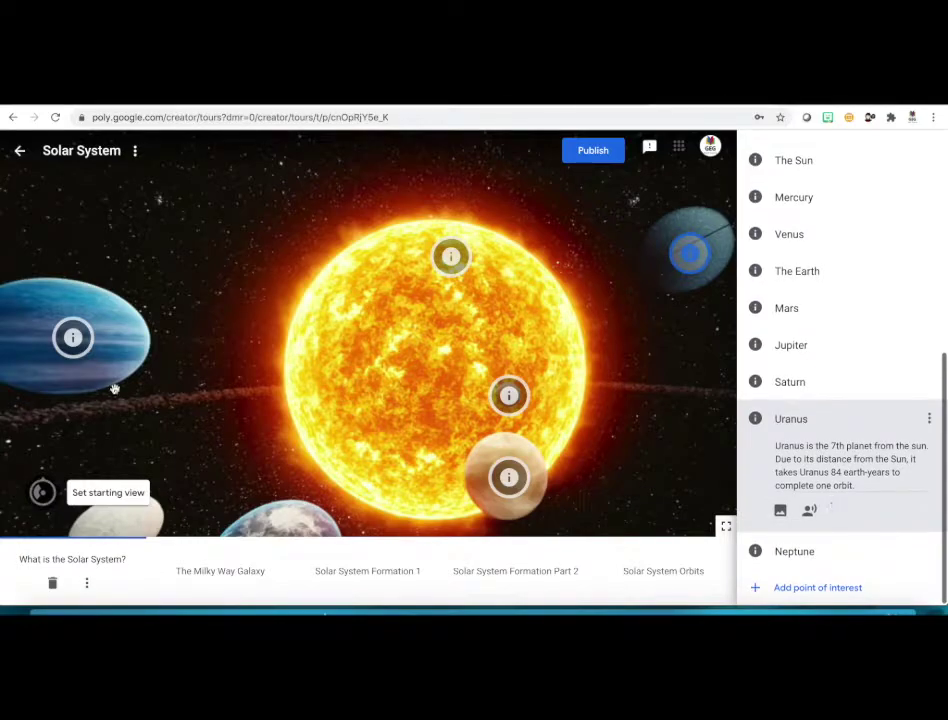
left_click(76, 340)
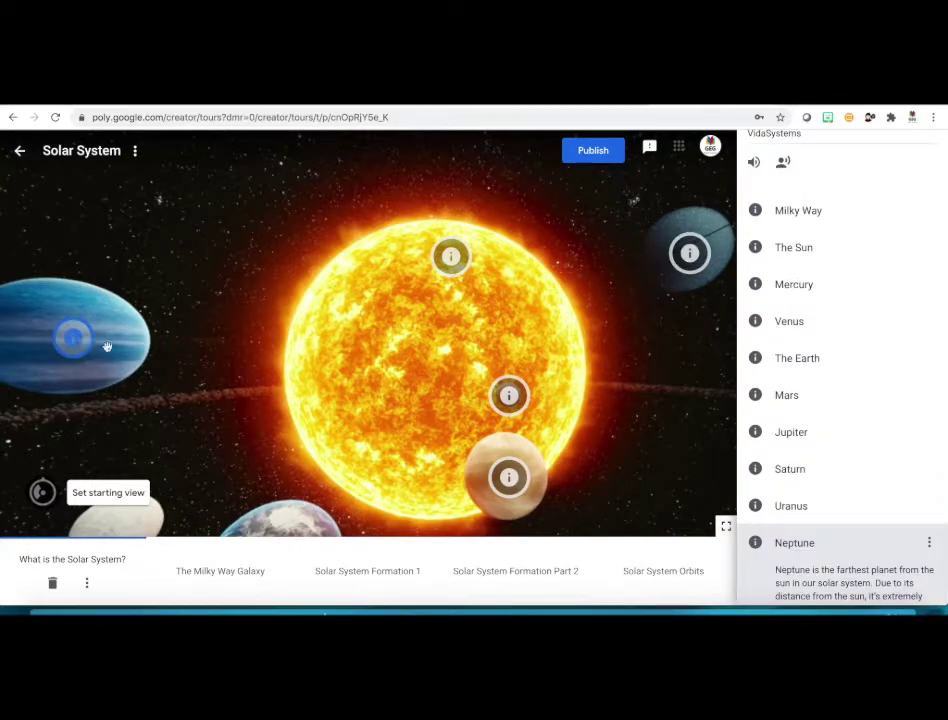
left_click_drag(607, 305, 424, 312)
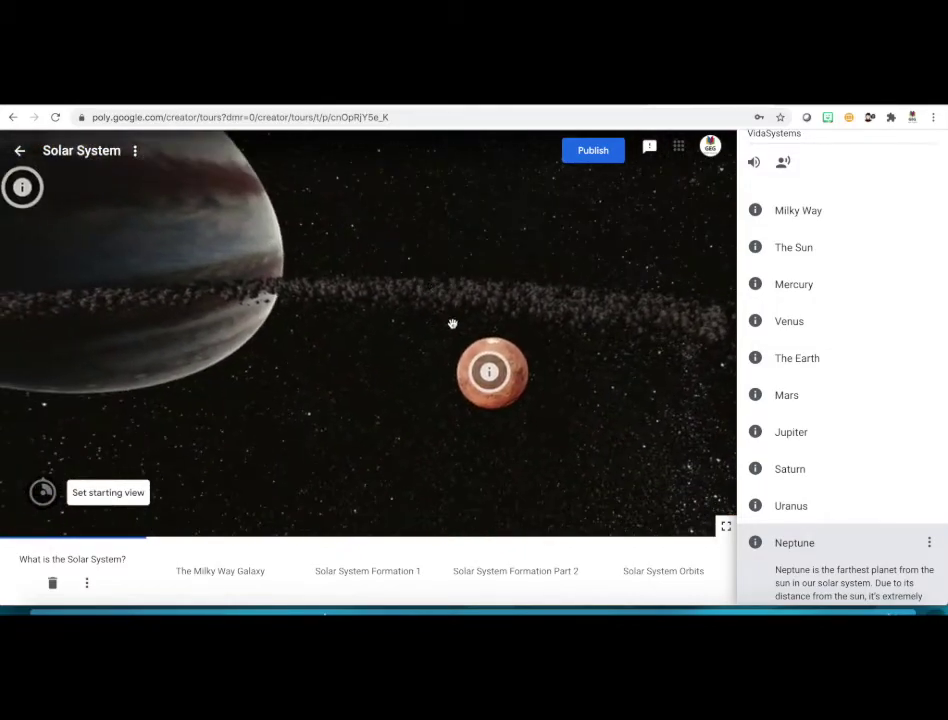
left_click(486, 372)
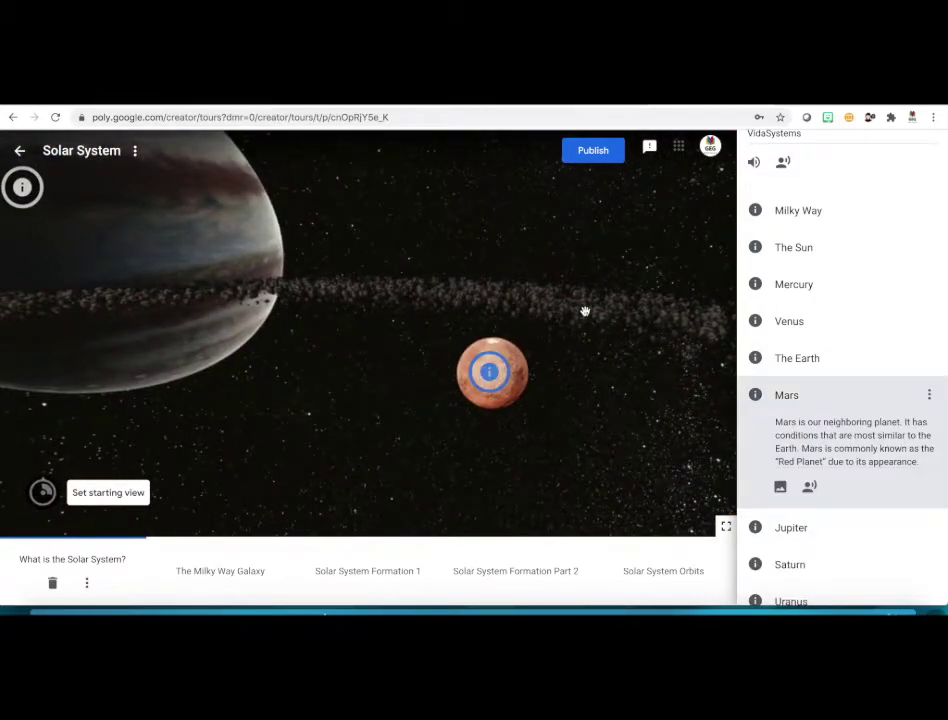
left_click_drag(512, 303, 677, 334)
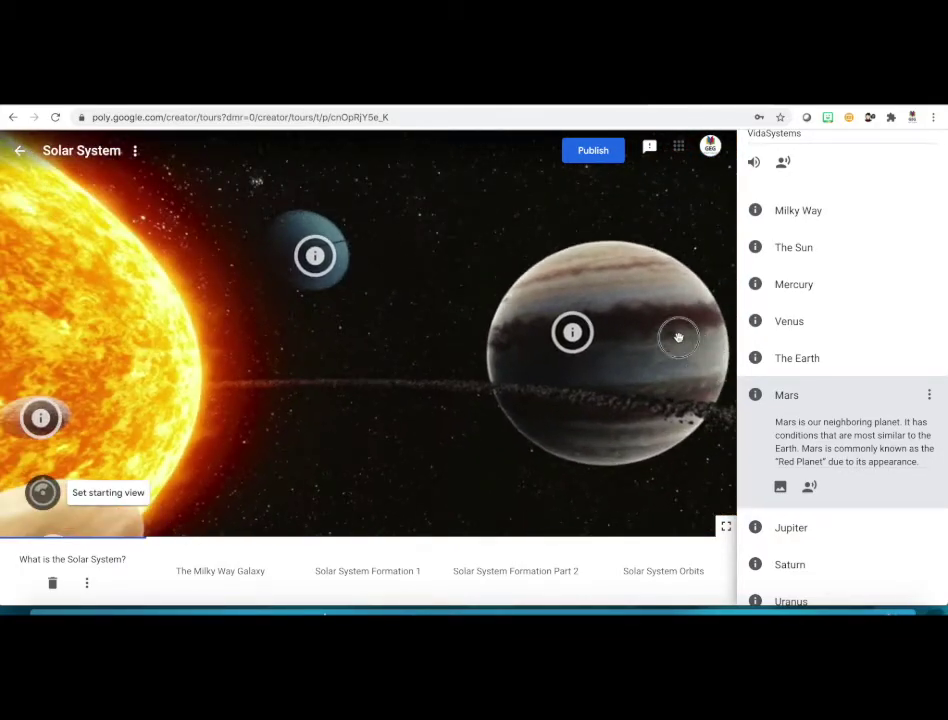
scroll(866, 301, "up", 5)
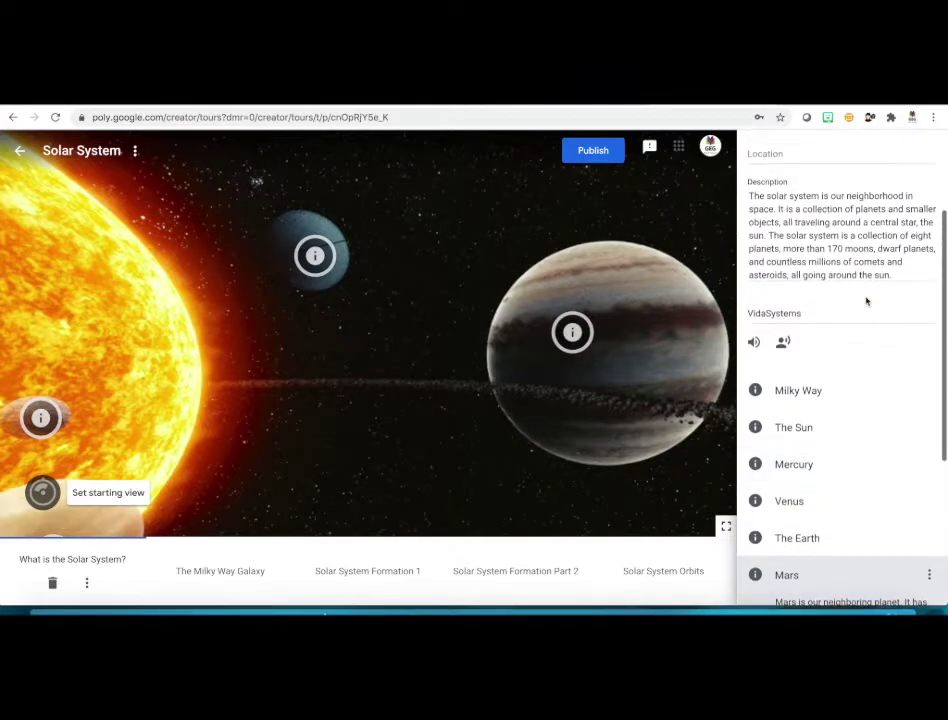
scroll(866, 301, "down", 2)
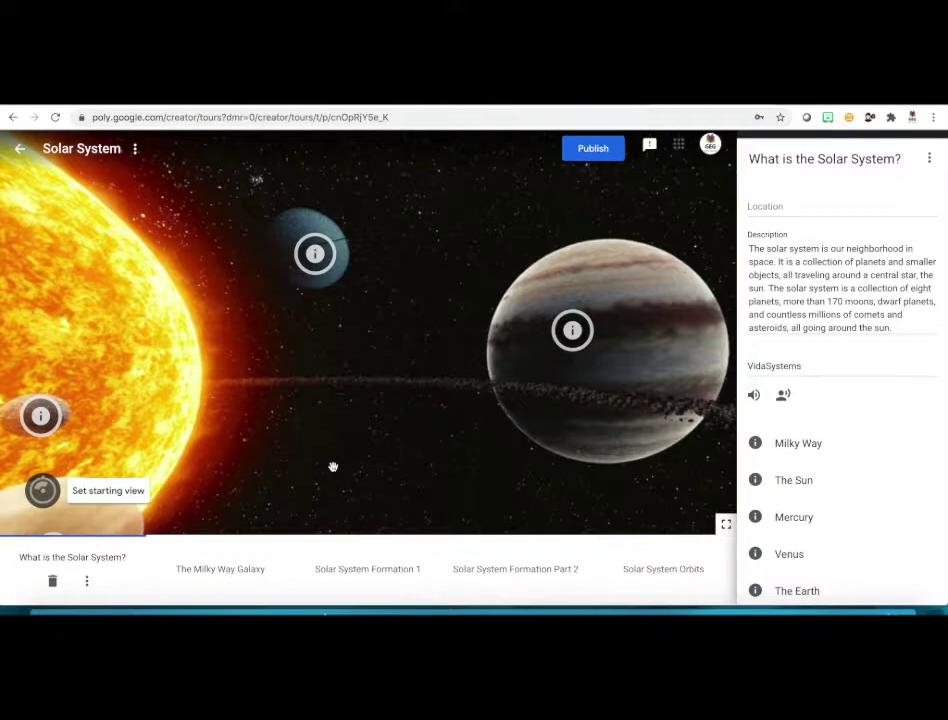
Step: Switch to The Milky Way Galaxy scene and inspect its Milky Way and Orion Spur points
left_click(238, 569)
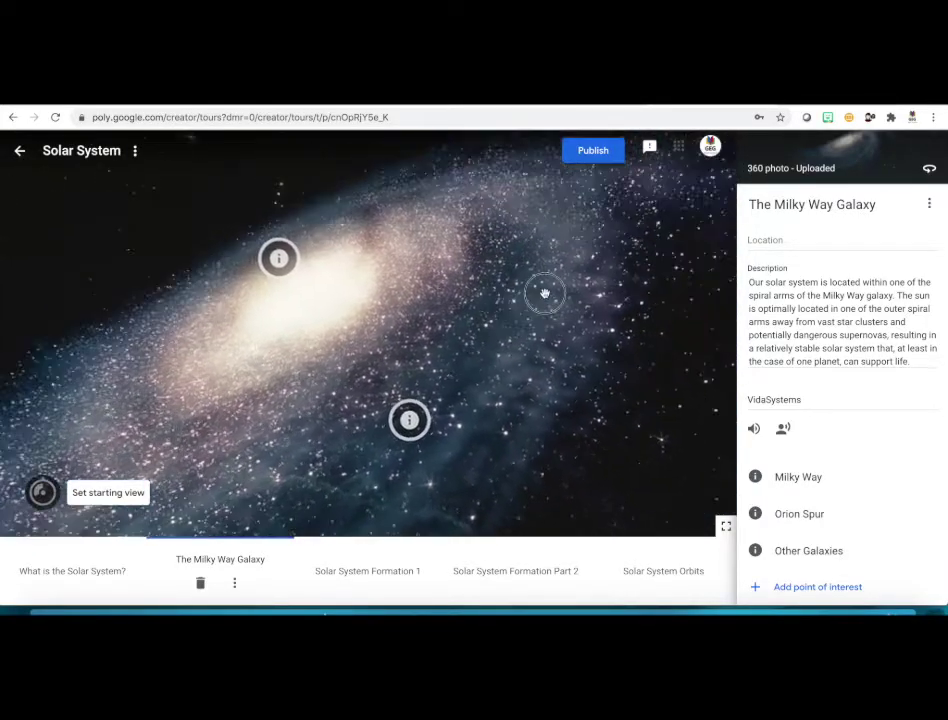
left_click_drag(545, 293, 506, 285)
left_click(270, 284)
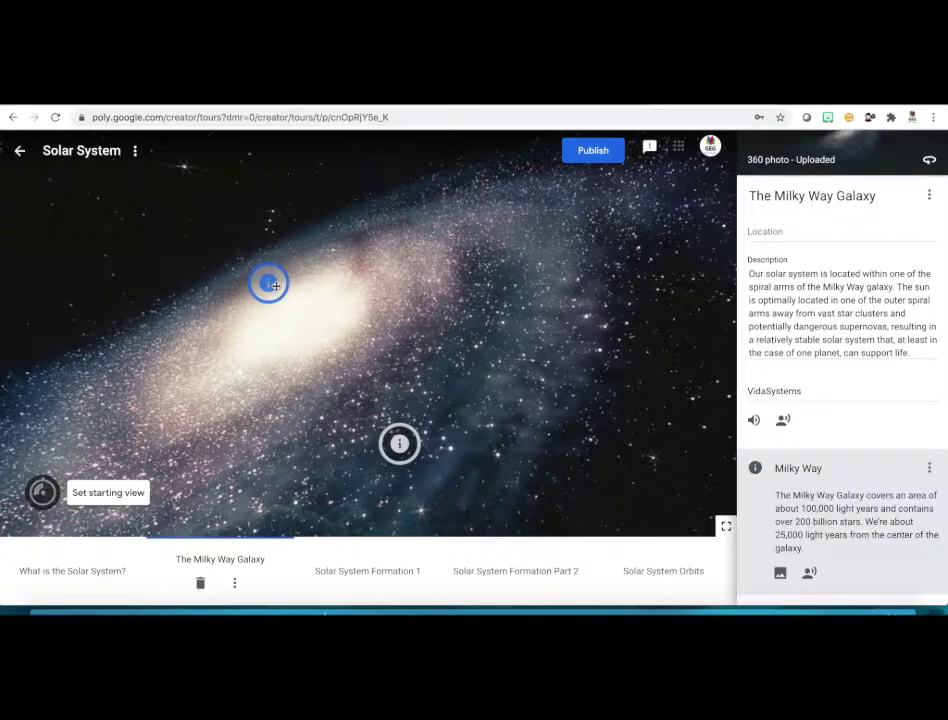
scroll(865, 510, "down", 2)
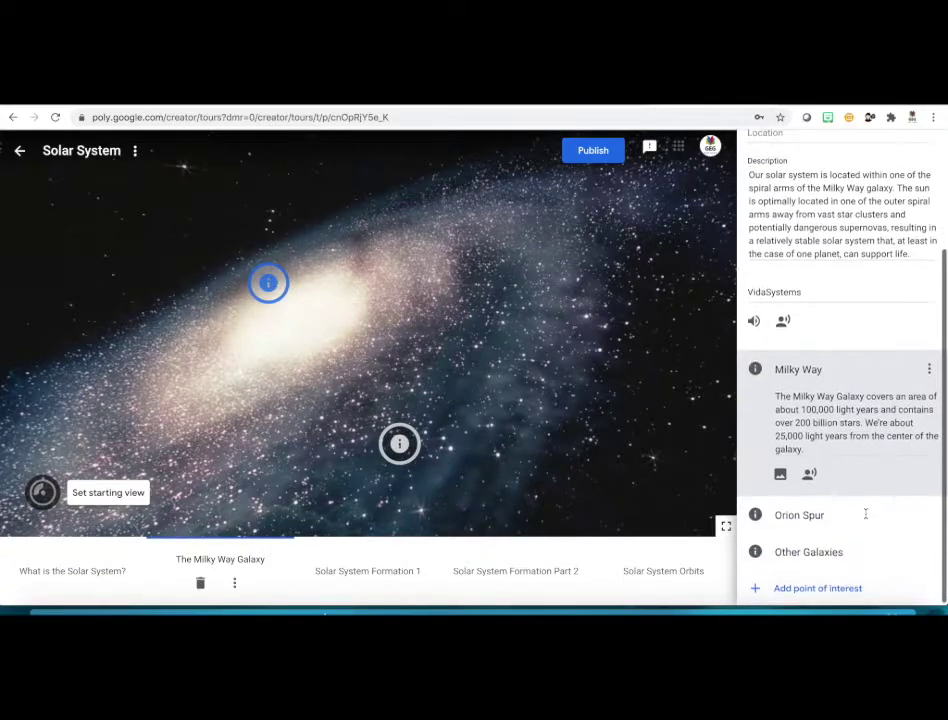
left_click(400, 444)
scroll(826, 493, "down", 2)
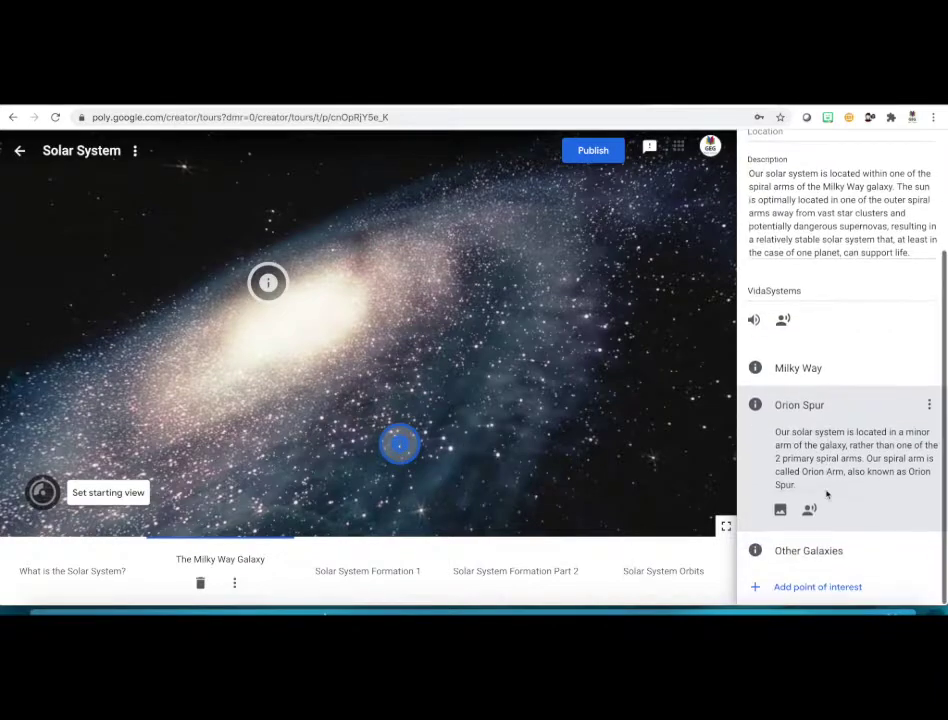
left_click_drag(492, 318, 237, 343)
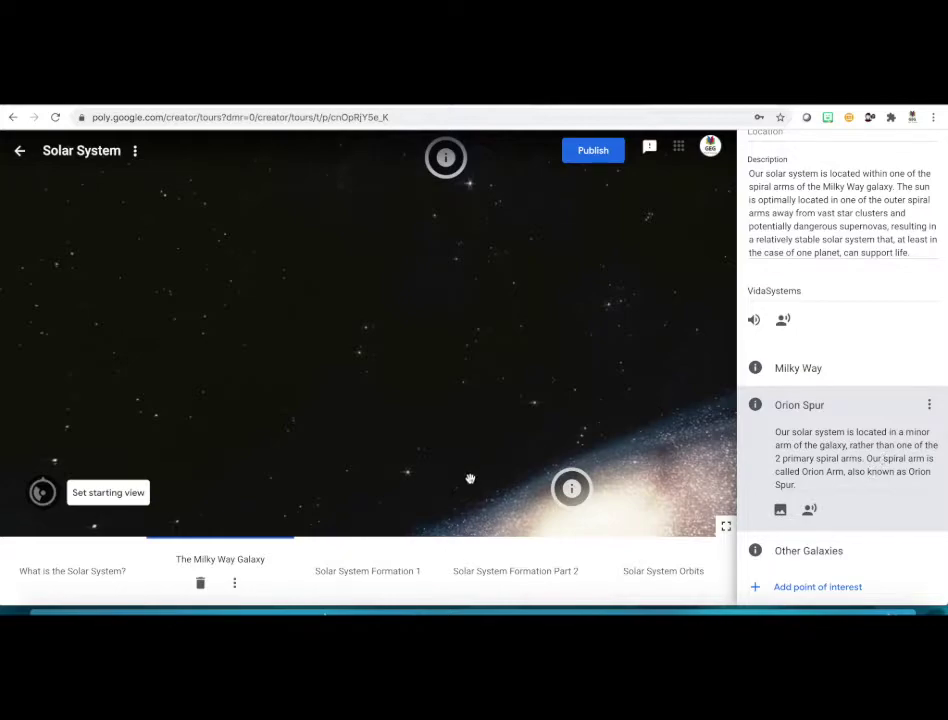
Step: Preview the Solar System Formation 1 and Formation Part 2 panoramas by panning around them
left_click(366, 573)
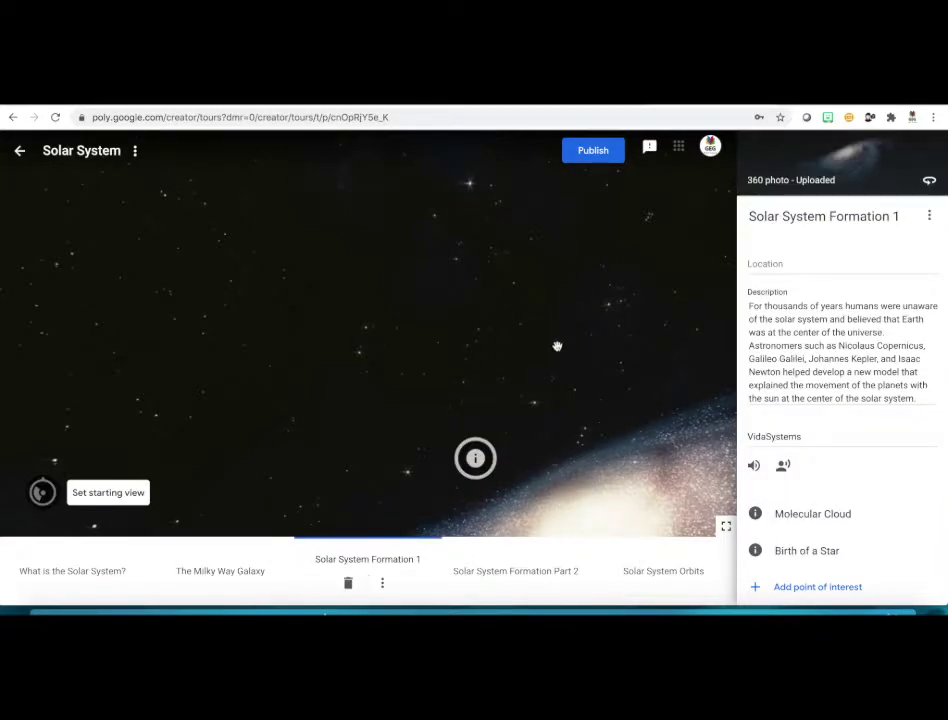
left_click_drag(557, 346, 540, 275)
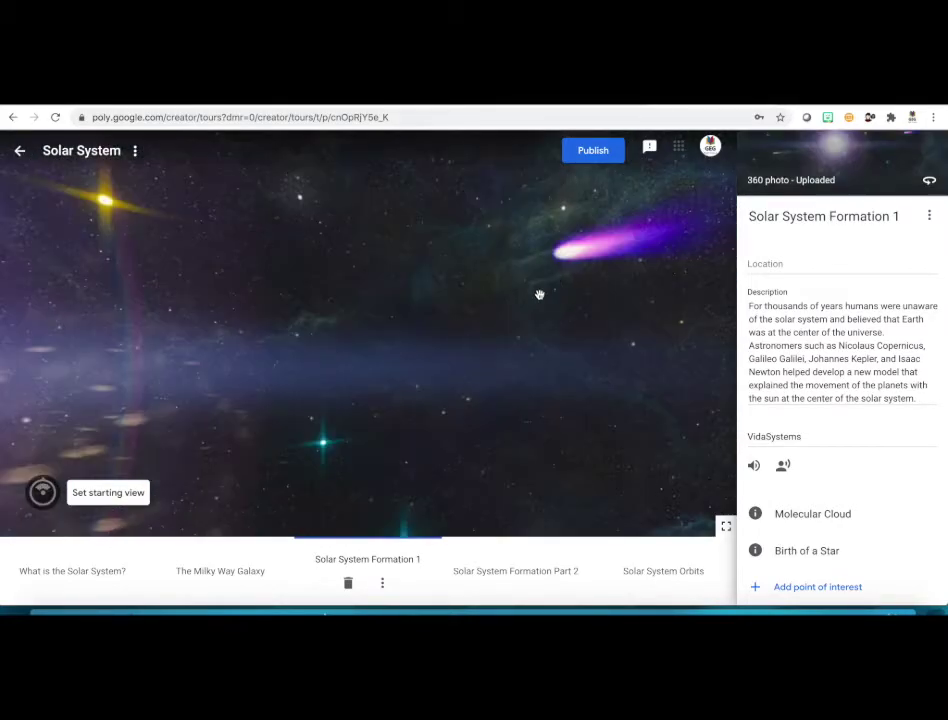
left_click_drag(623, 335, 675, 360)
left_click_drag(326, 364, 412, 333)
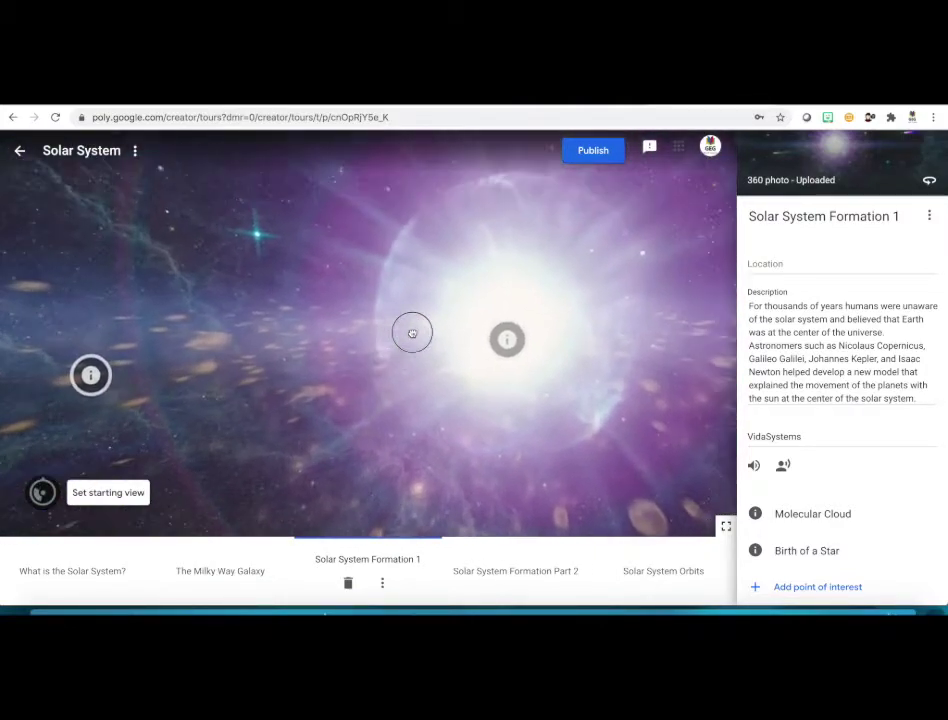
left_click(508, 571)
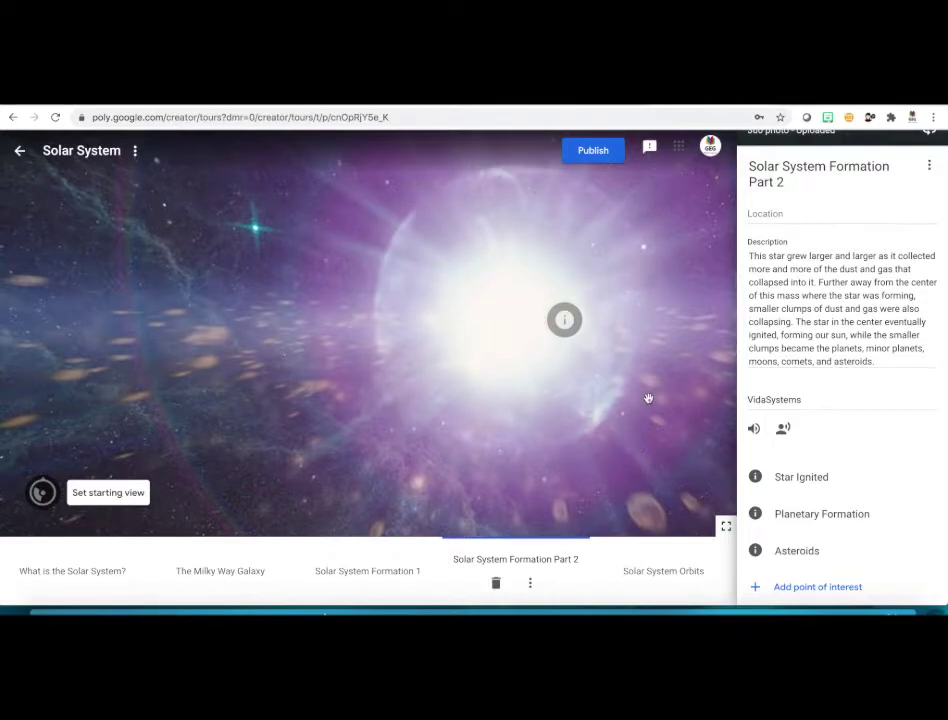
mouse_move(648, 398)
left_mouse_down()
mouse_move(590, 383)
mouse_move(556, 404)
mouse_move(547, 430)
mouse_move(523, 372)
mouse_move(378, 358)
mouse_move(286, 421)
mouse_move(434, 387)
mouse_move(474, 343)
mouse_move(605, 402)
mouse_move(645, 398)
left_mouse_up()
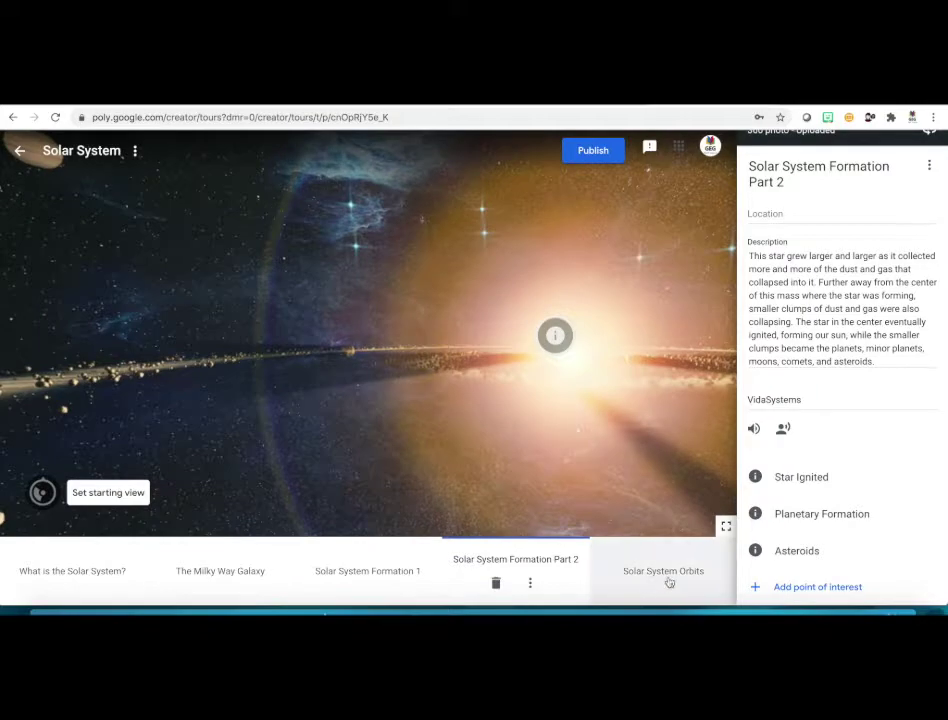
Step: Preview the Solar System Orbits scene's Inner Planets and Mercury points, then start publishing
left_click(669, 580)
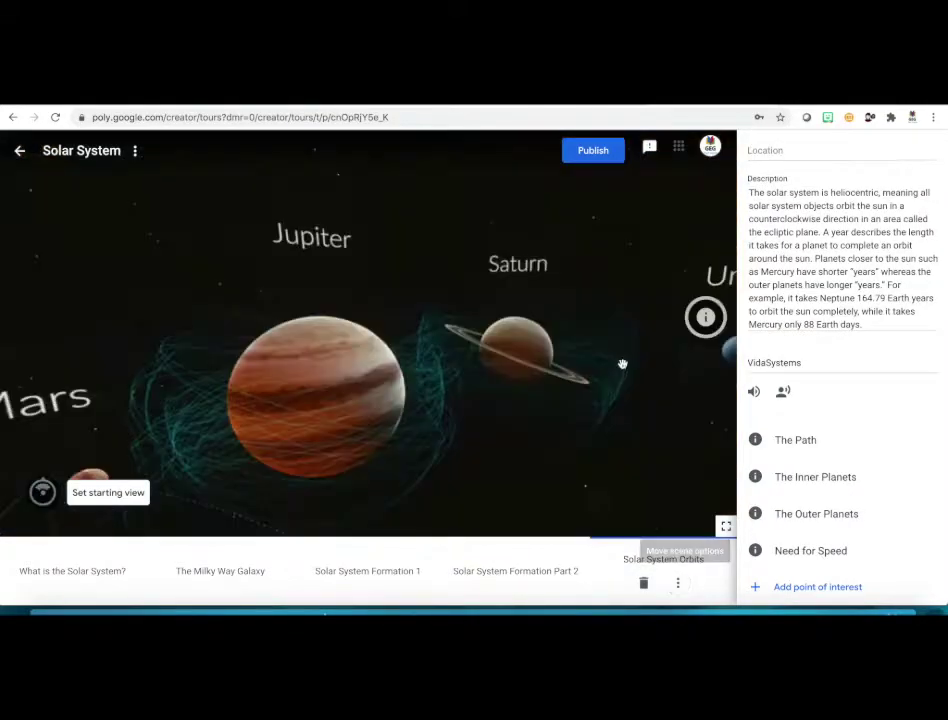
left_click_drag(590, 338, 633, 284)
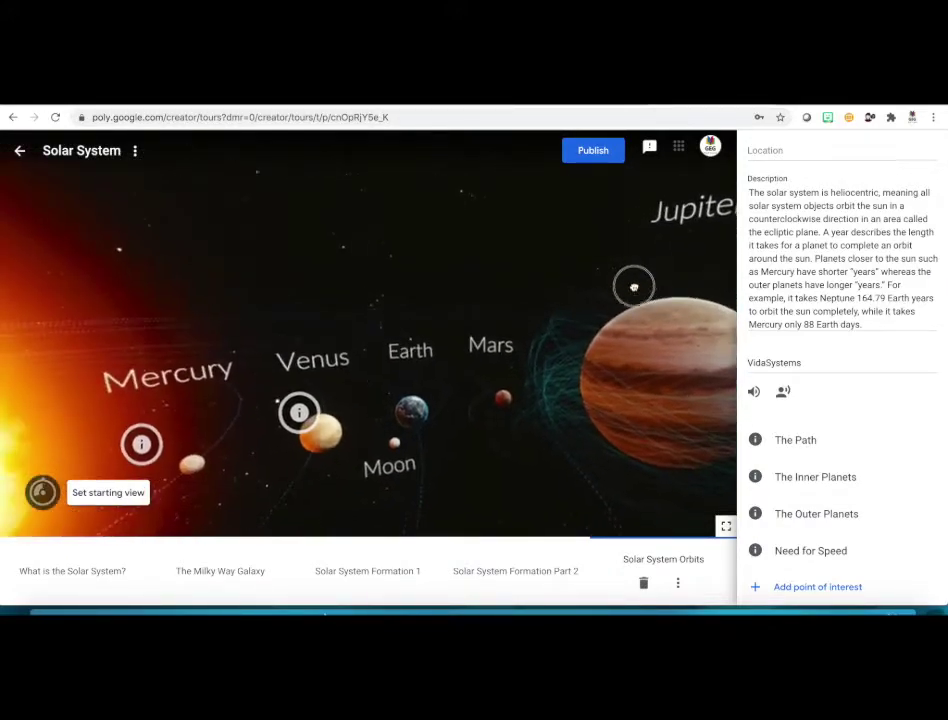
left_click(301, 419)
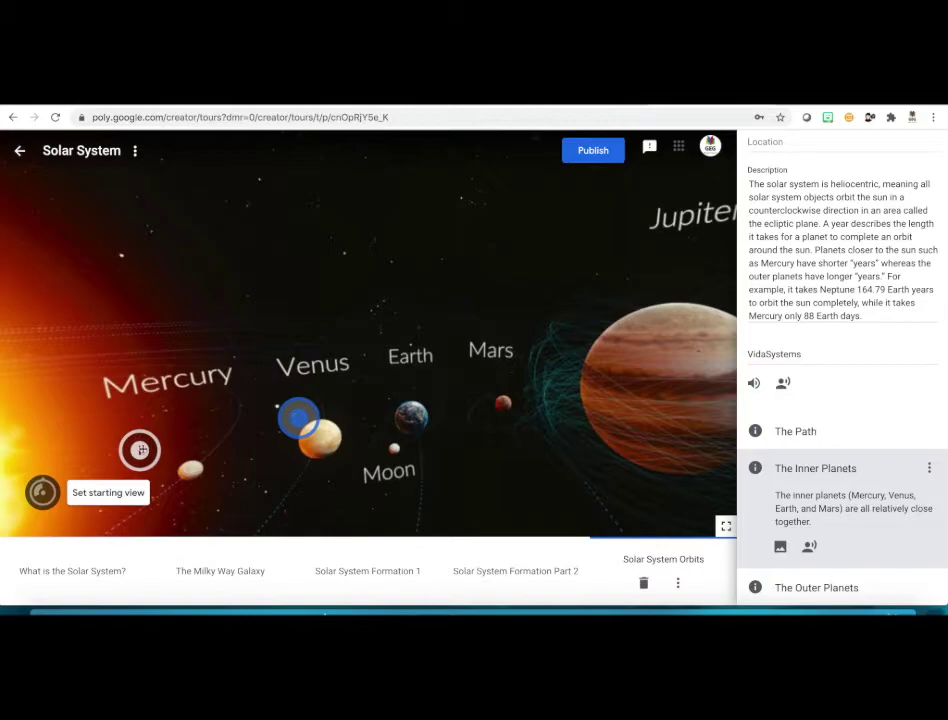
left_click(140, 450)
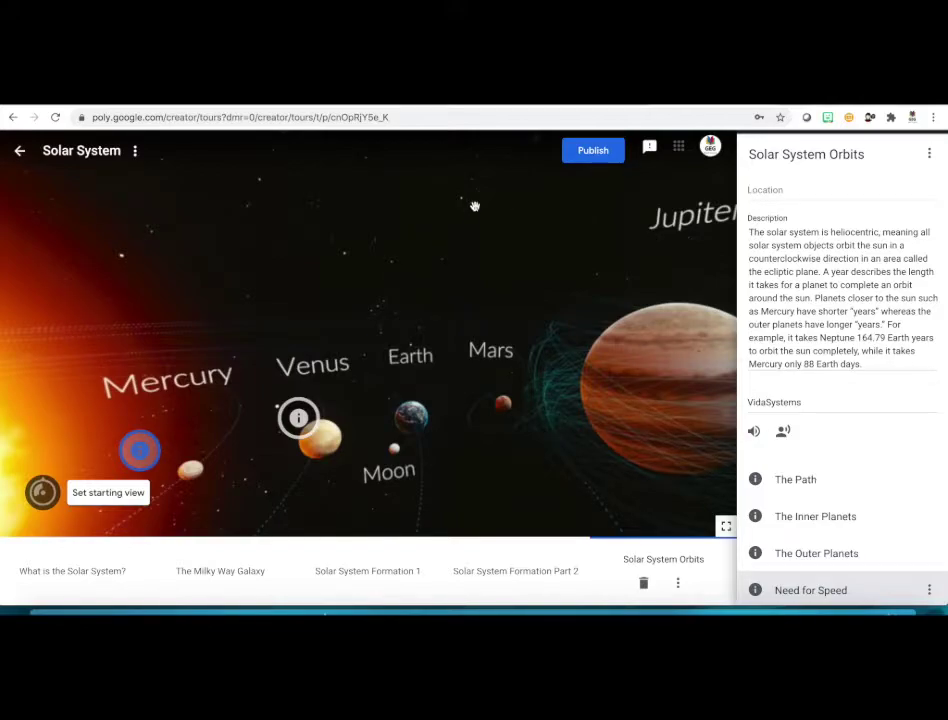
left_click(597, 153)
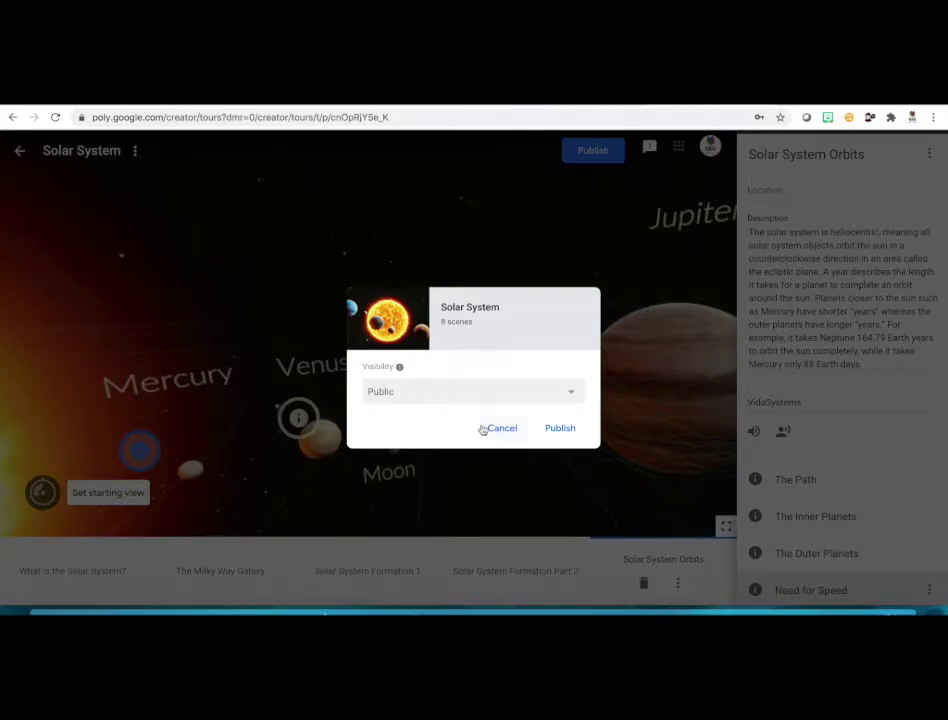
Step: Set the Solar System tour's visibility to Public and publish it
left_click(571, 393)
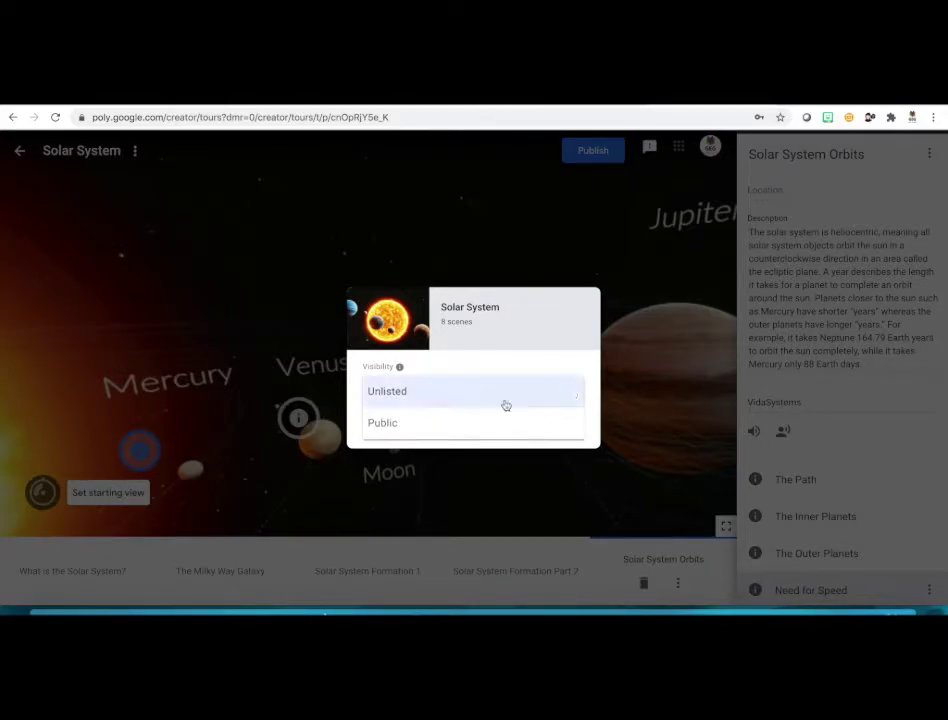
left_click(451, 429)
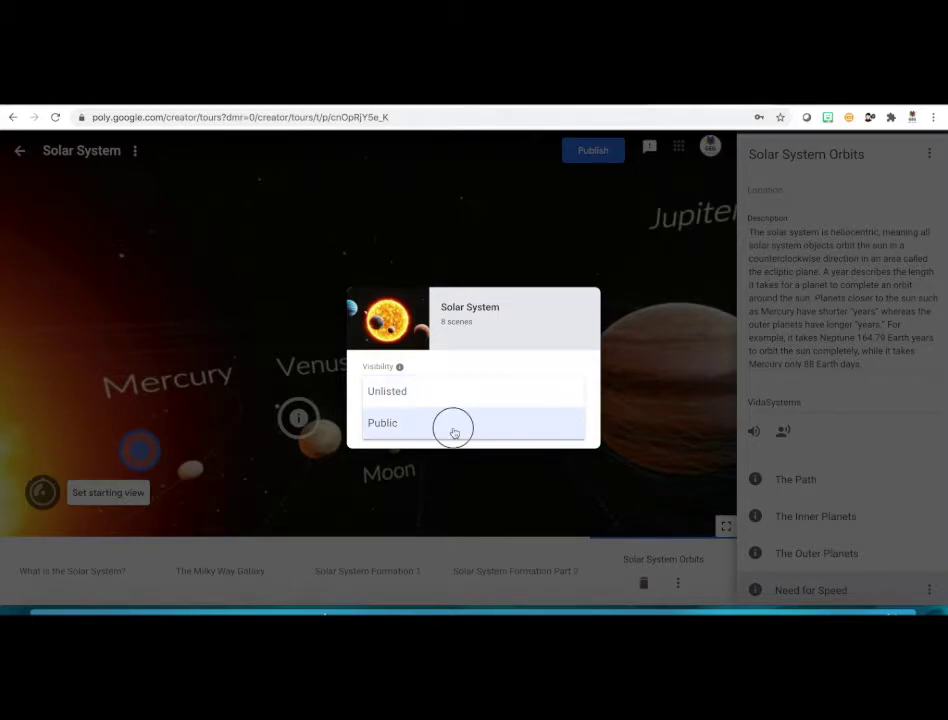
left_click(560, 428)
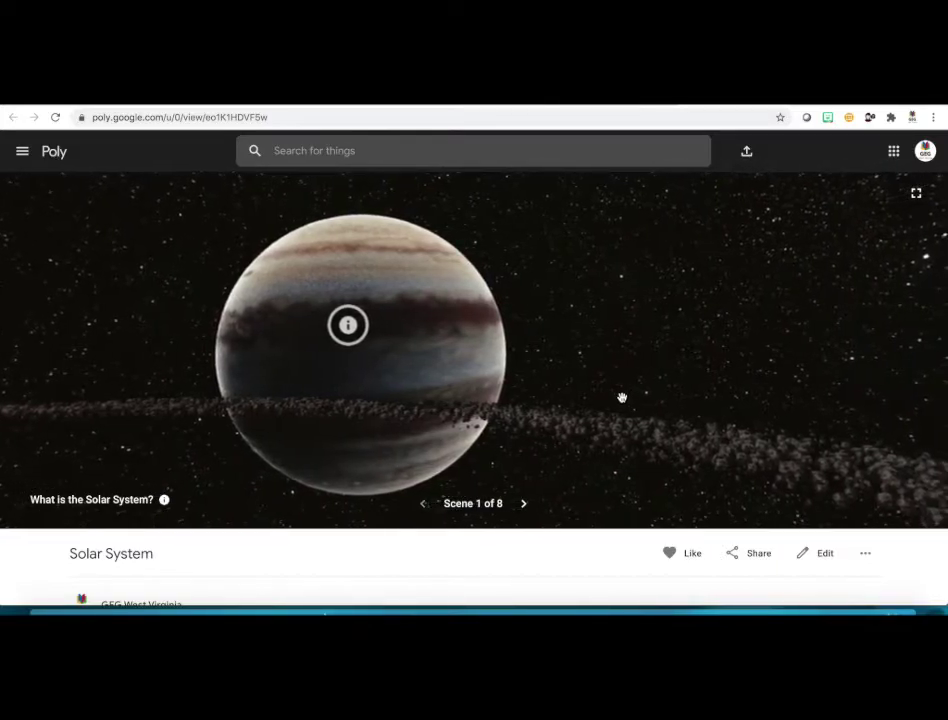
Step: Rotate the published tour toward the Sun, view the Mercury points, then close the Poly tab
left_click_drag(573, 388, 491, 343)
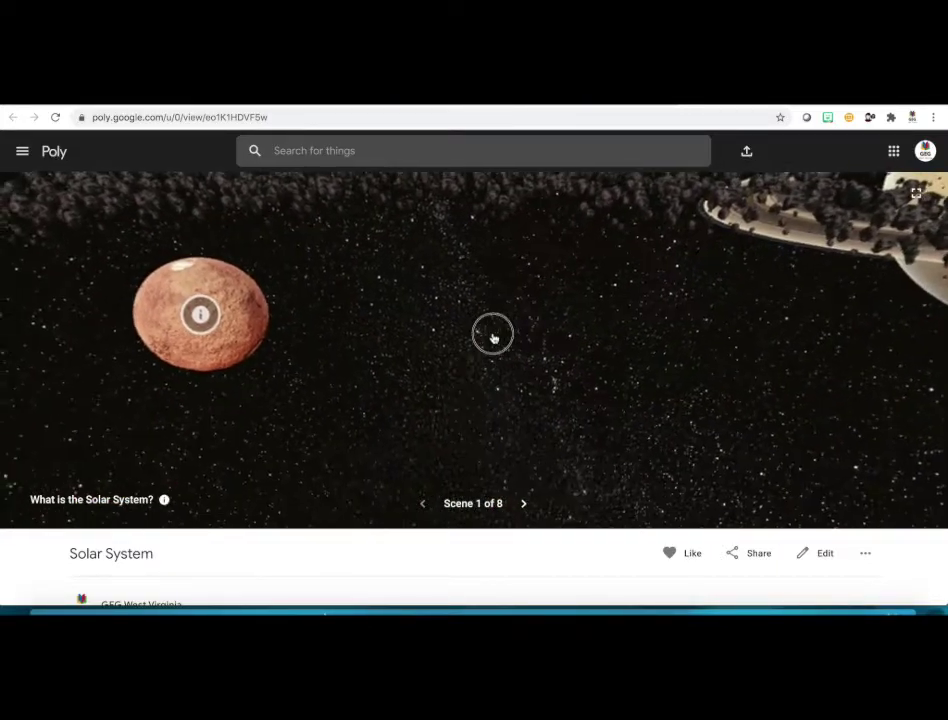
left_click_drag(384, 381, 276, 392)
left_click_drag(200, 380, 167, 375)
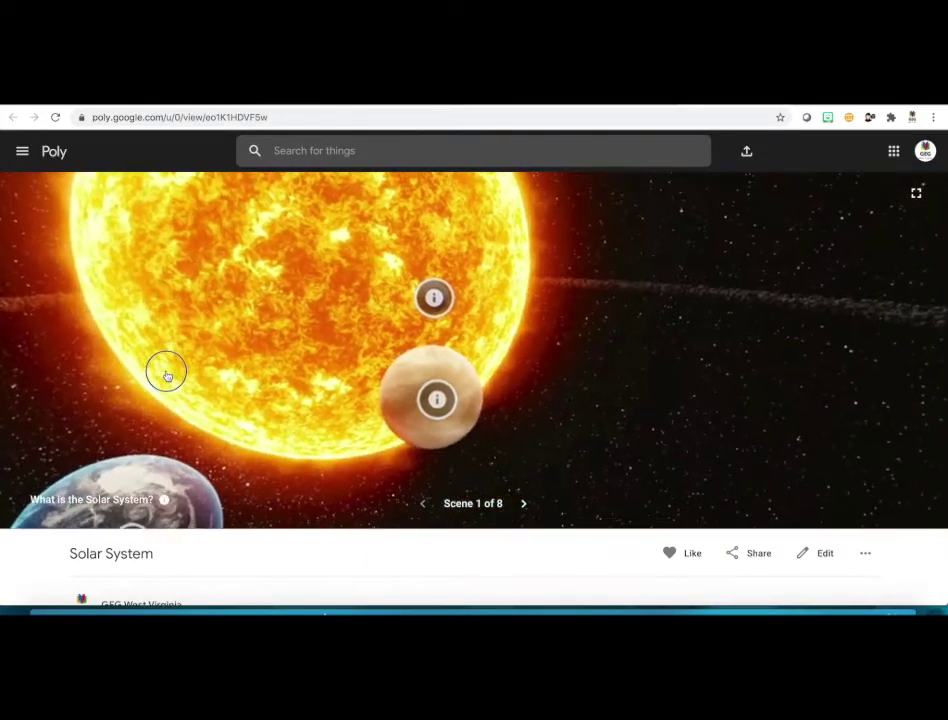
left_click(434, 298)
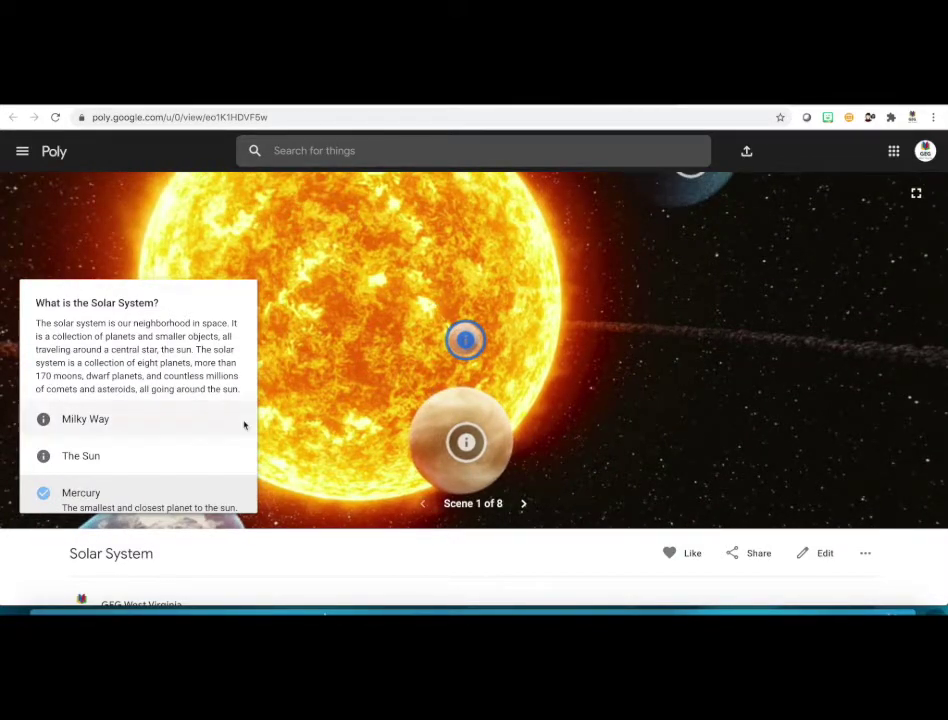
left_click(466, 442)
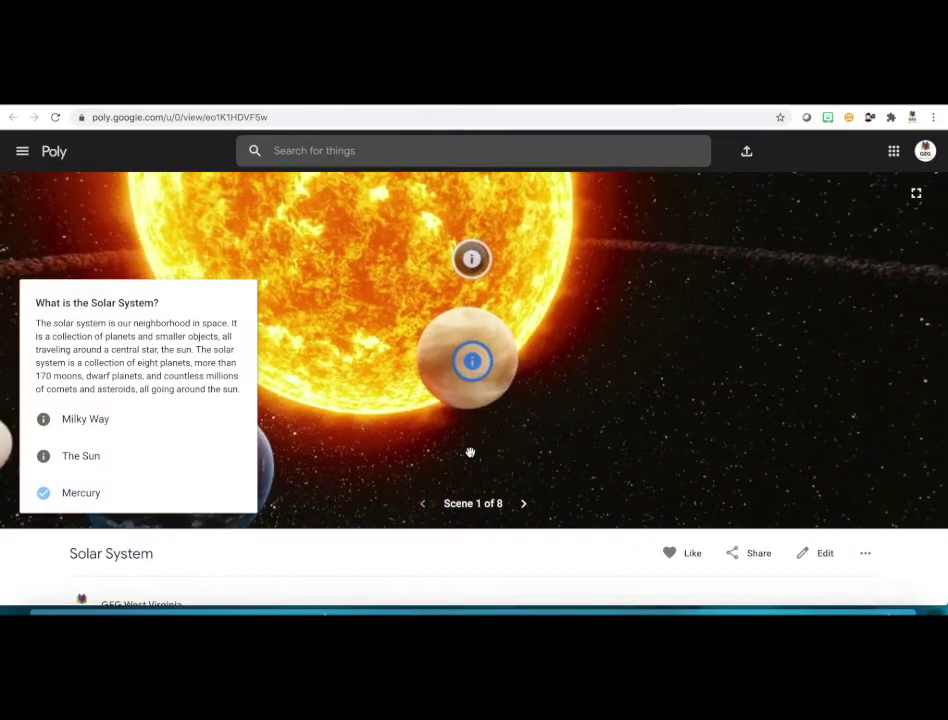
left_click(474, 255)
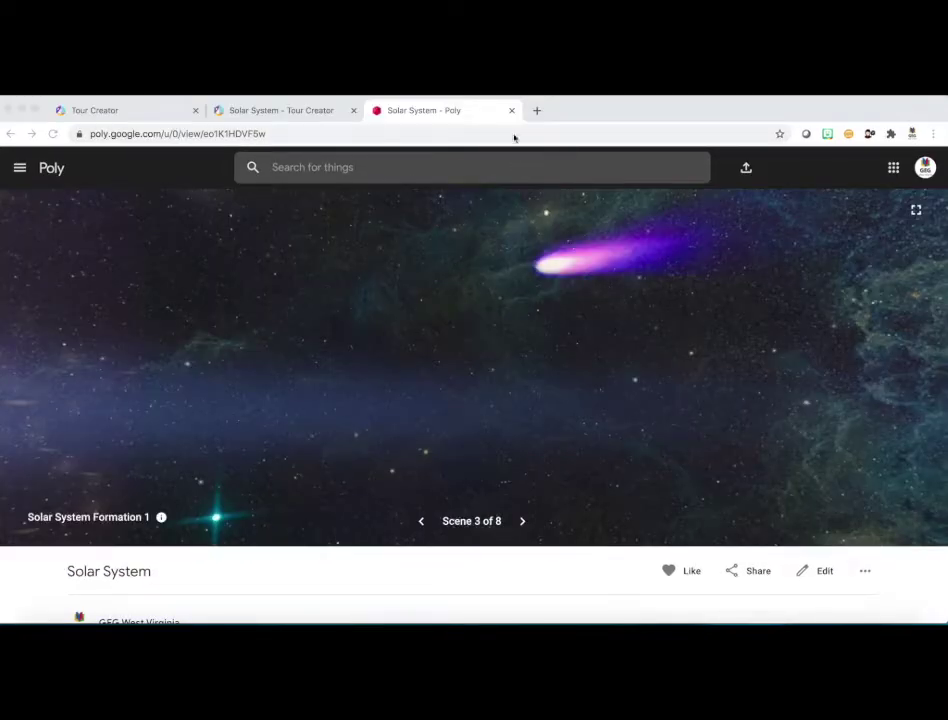
left_click(511, 111)
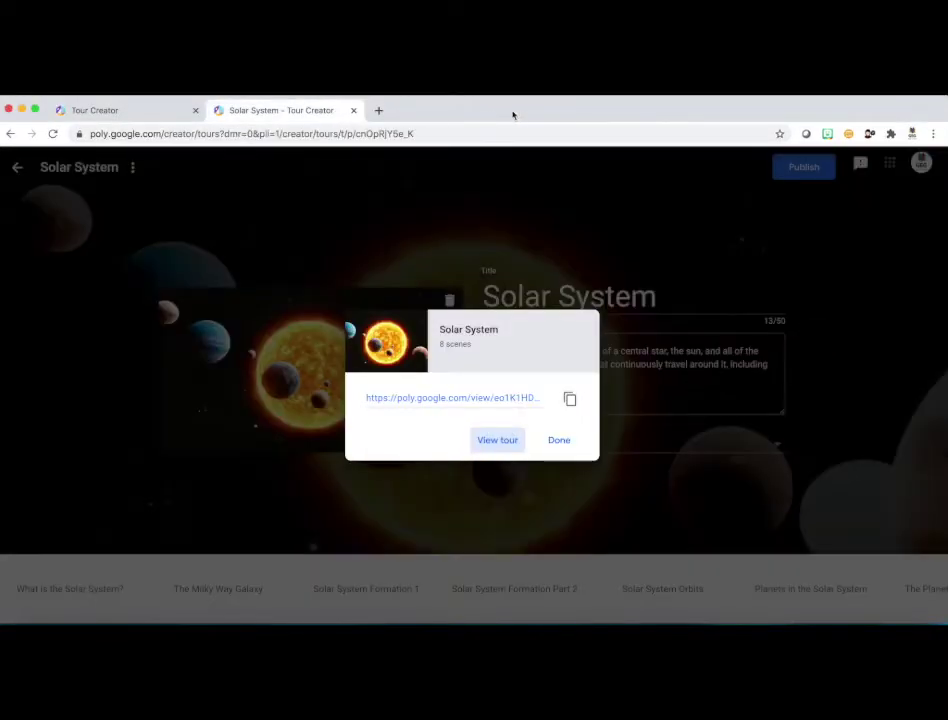
Step: Dismiss the share dialog, go back home, and scroll through the Templates gallery cards
left_click(559, 441)
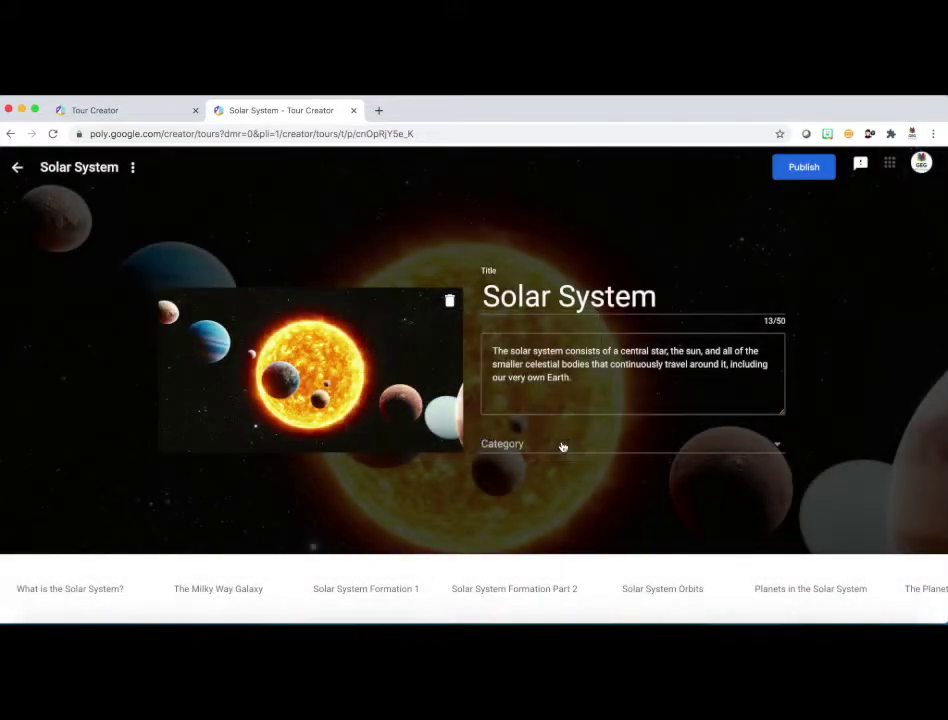
left_click(17, 169)
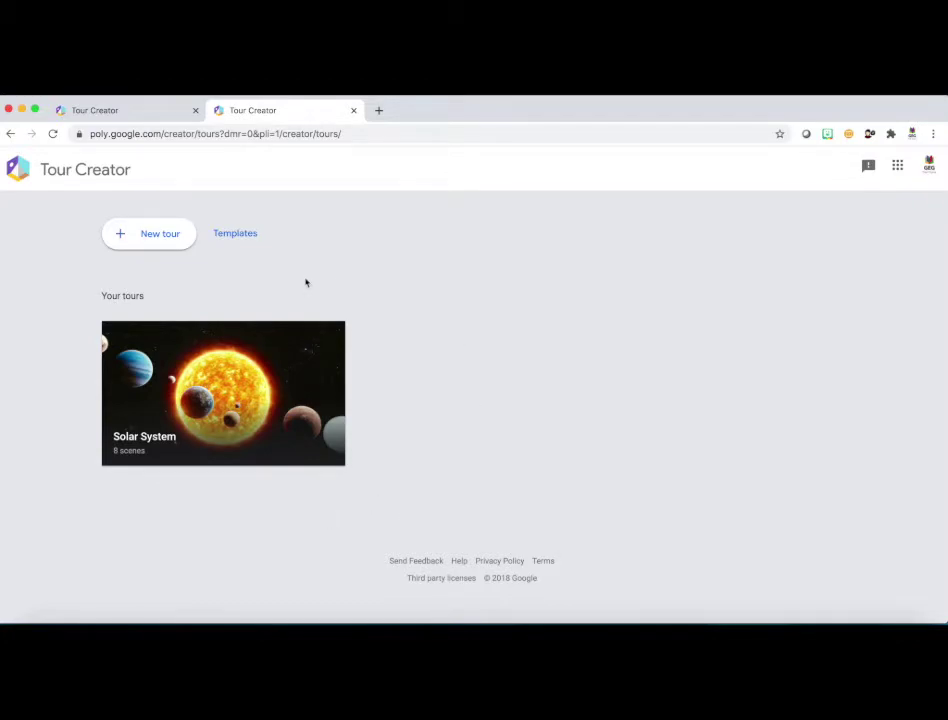
left_click(245, 240)
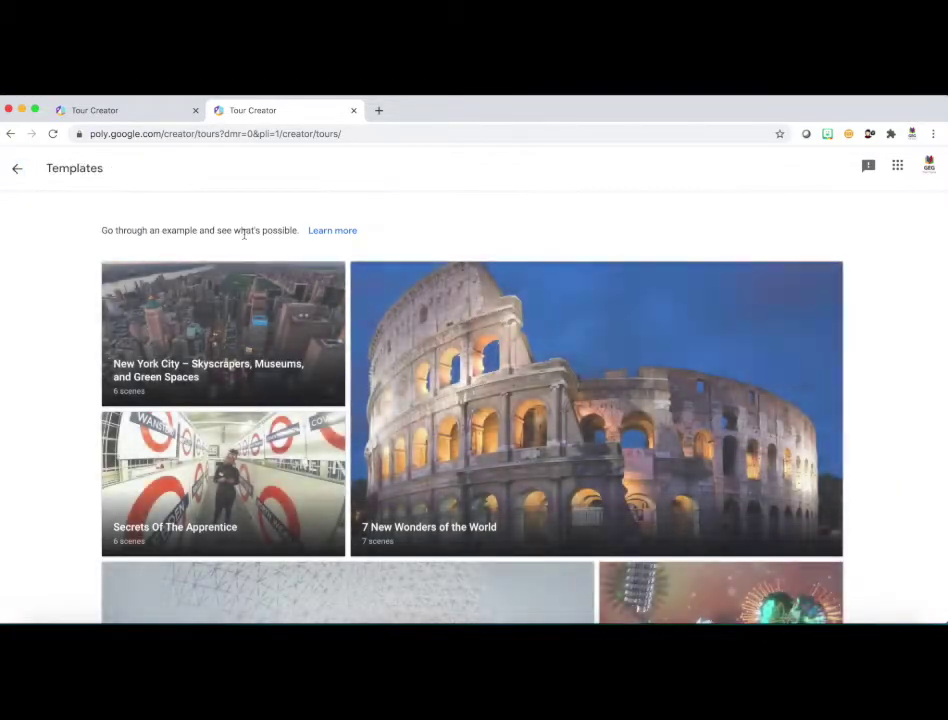
scroll(457, 404, "down", 5)
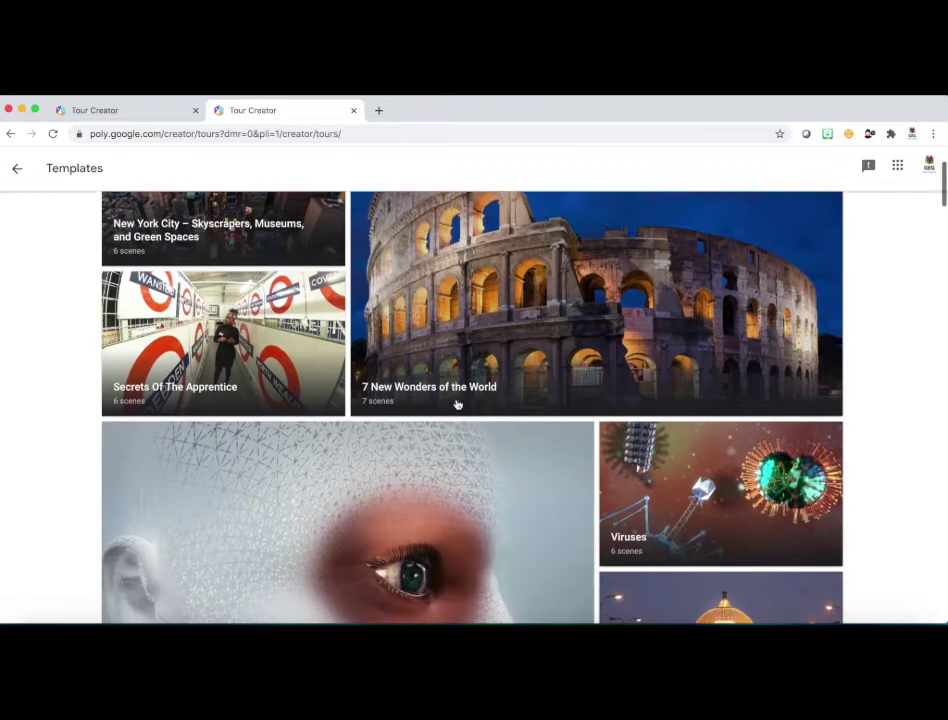
scroll(457, 404, "down", 10)
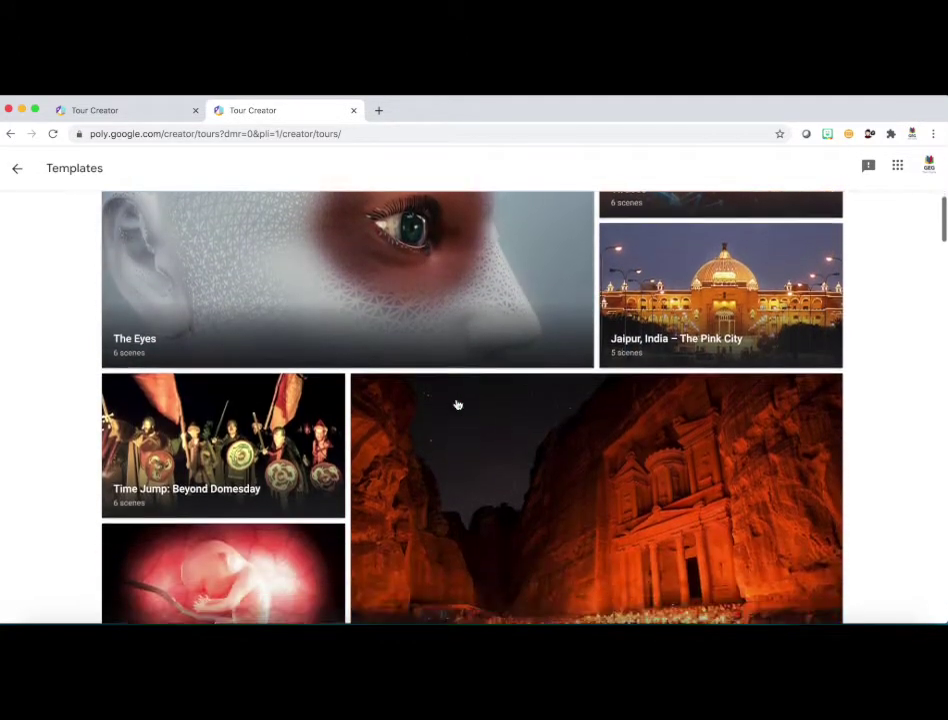
scroll(457, 404, "down", 5)
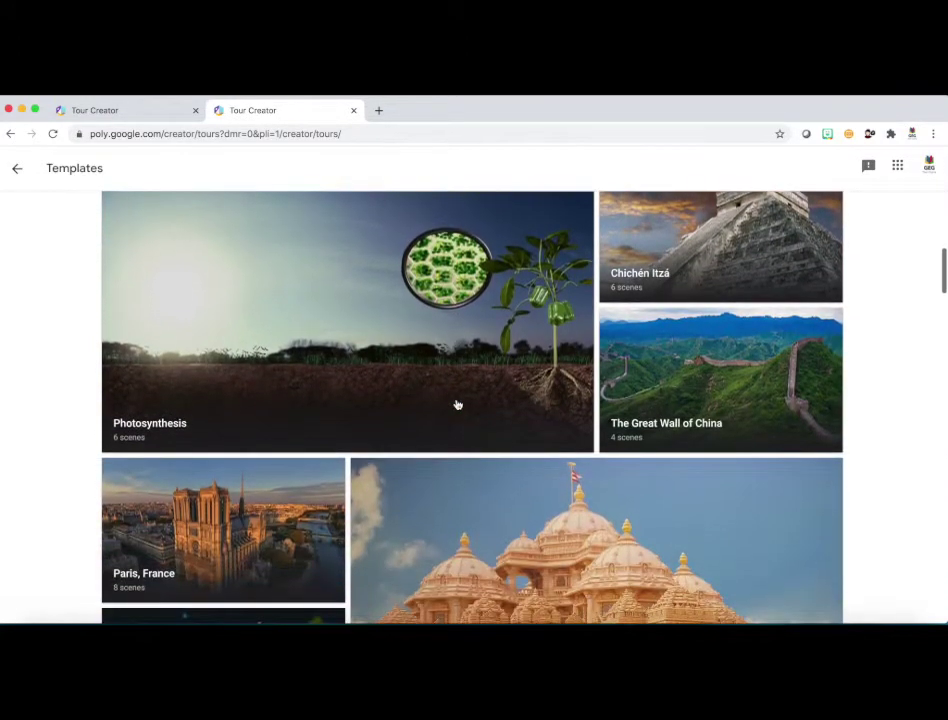
scroll(457, 404, "up", 5)
scroll(457, 404, "up", 15)
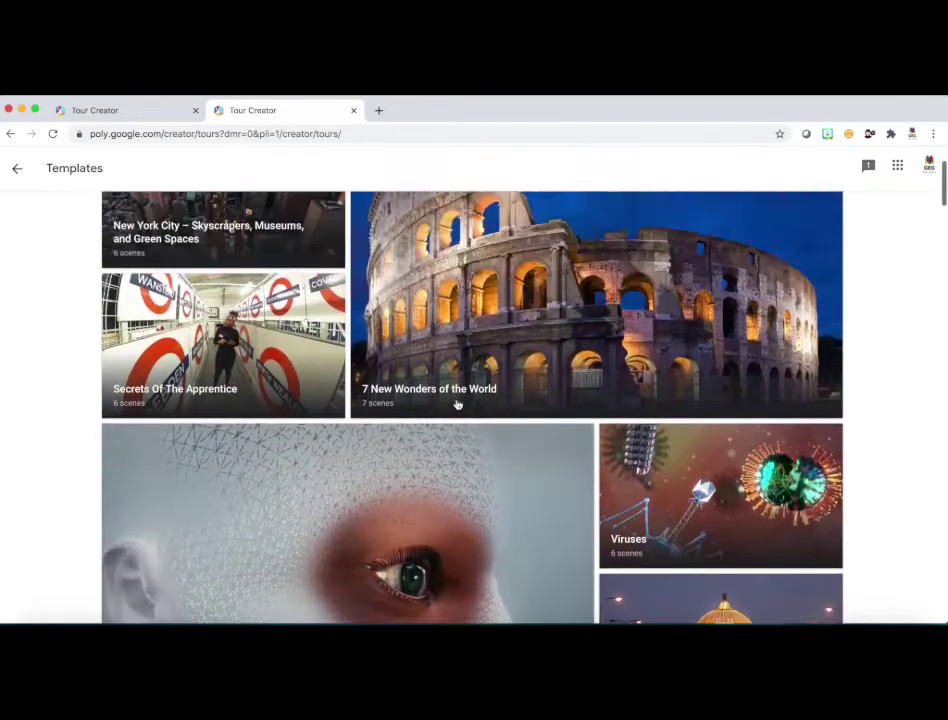
scroll(457, 404, "down", 10)
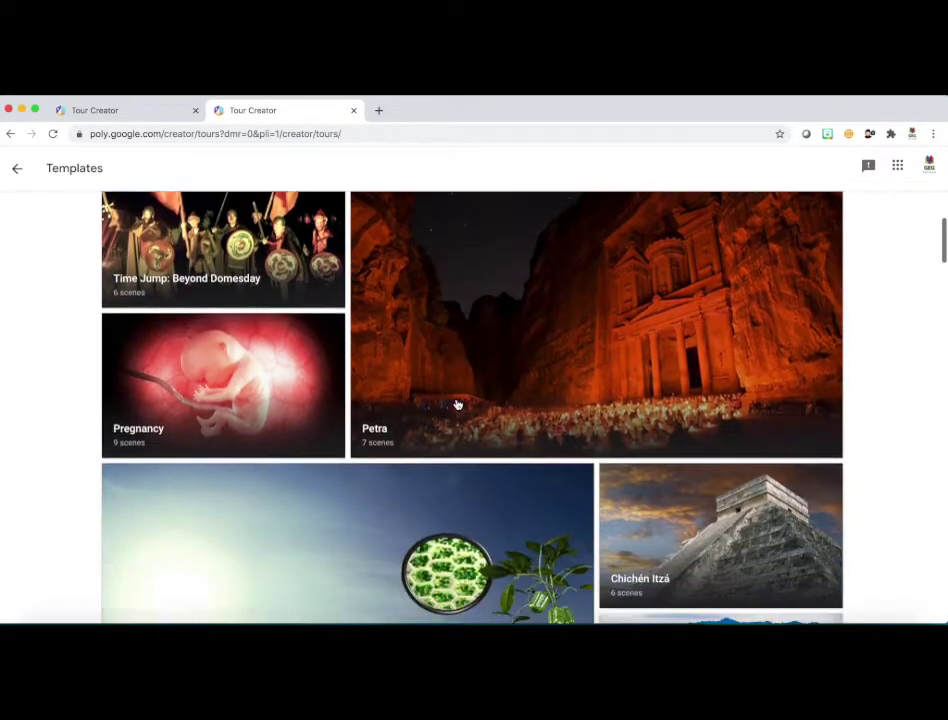
scroll(457, 404, "down", 5)
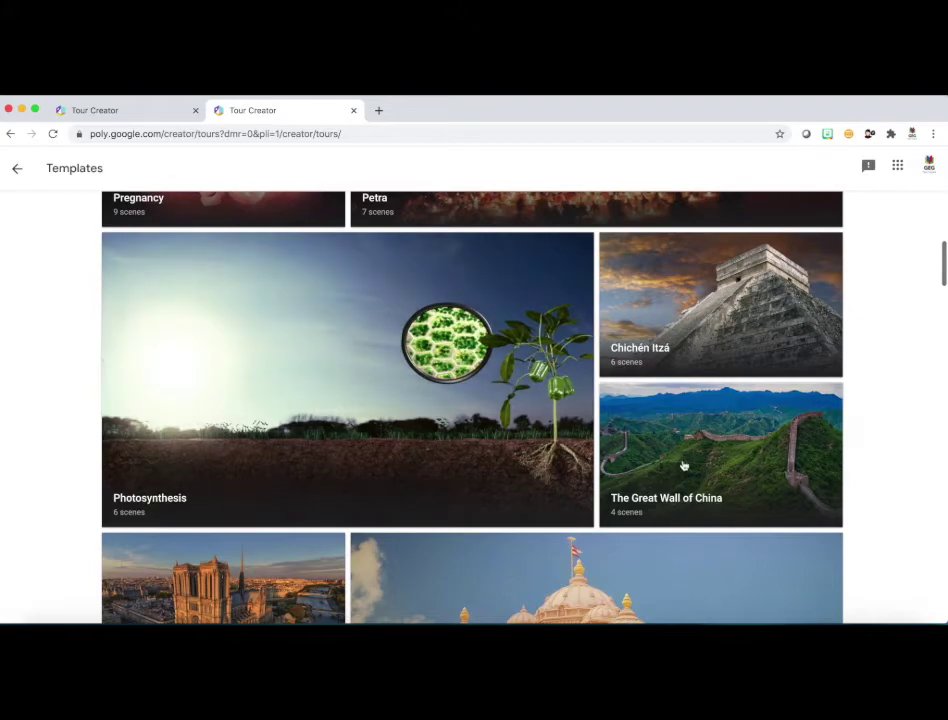
Step: Copy The Great Wall of China template and open The Long Fortress scene
left_click(707, 462)
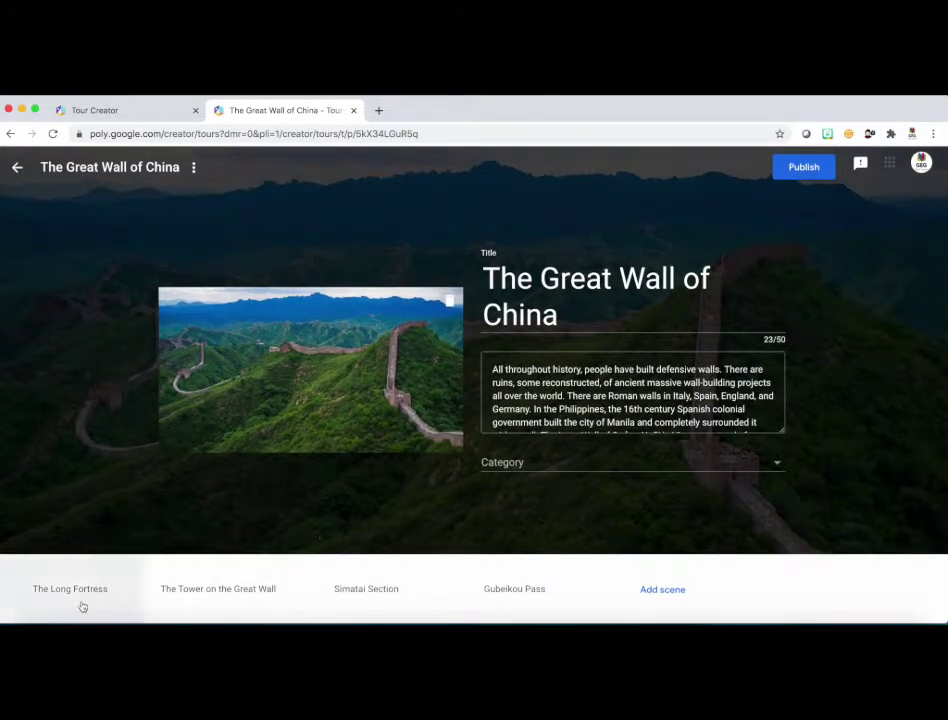
left_click(86, 592)
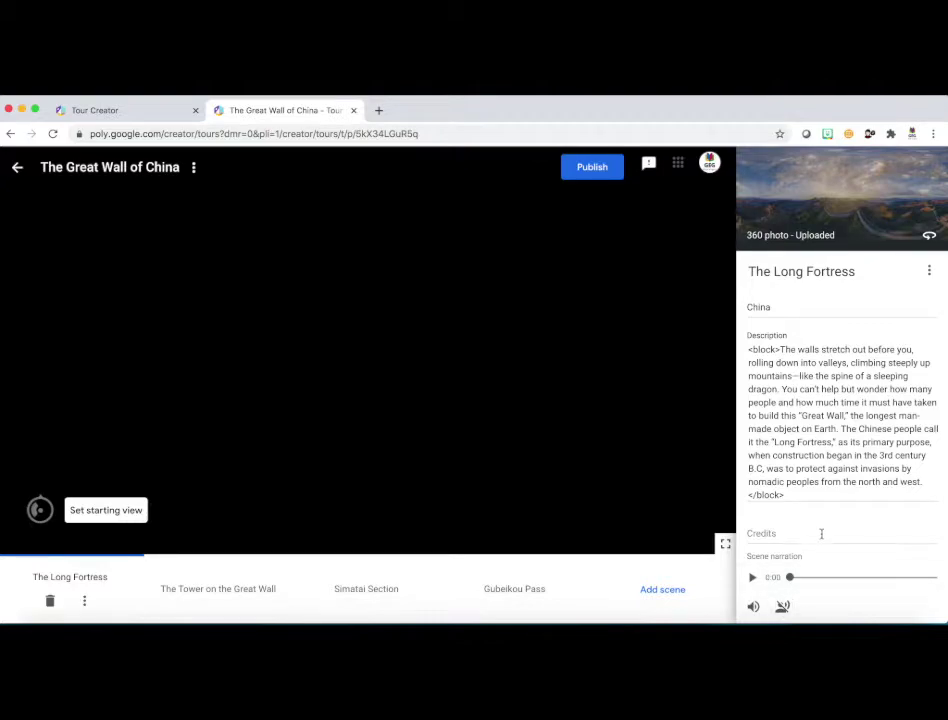
scroll(822, 539, "down", 2)
scroll(822, 539, "down", 2)
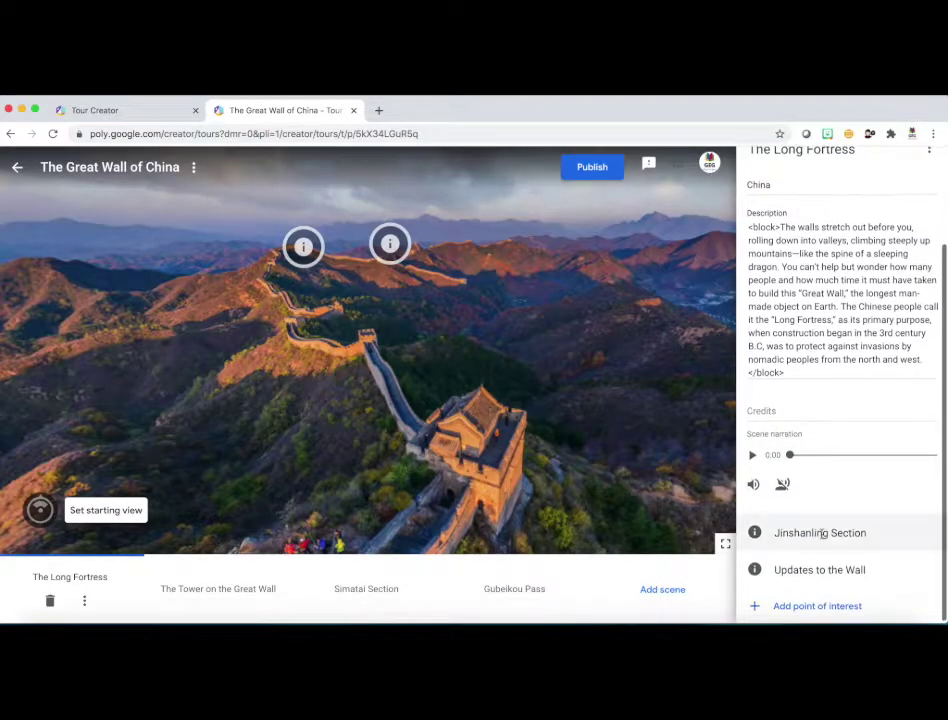
Step: Pan the wall panorama, play the narration to 0:10, then open the Jinshanling Section point
left_click_drag(634, 472, 619, 440)
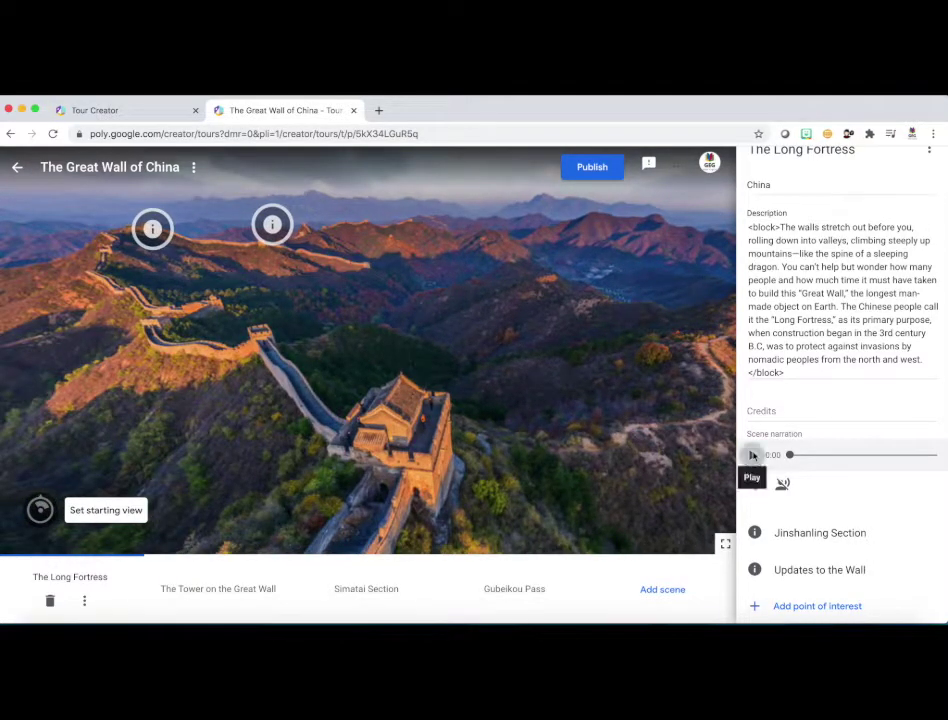
left_click(752, 455)
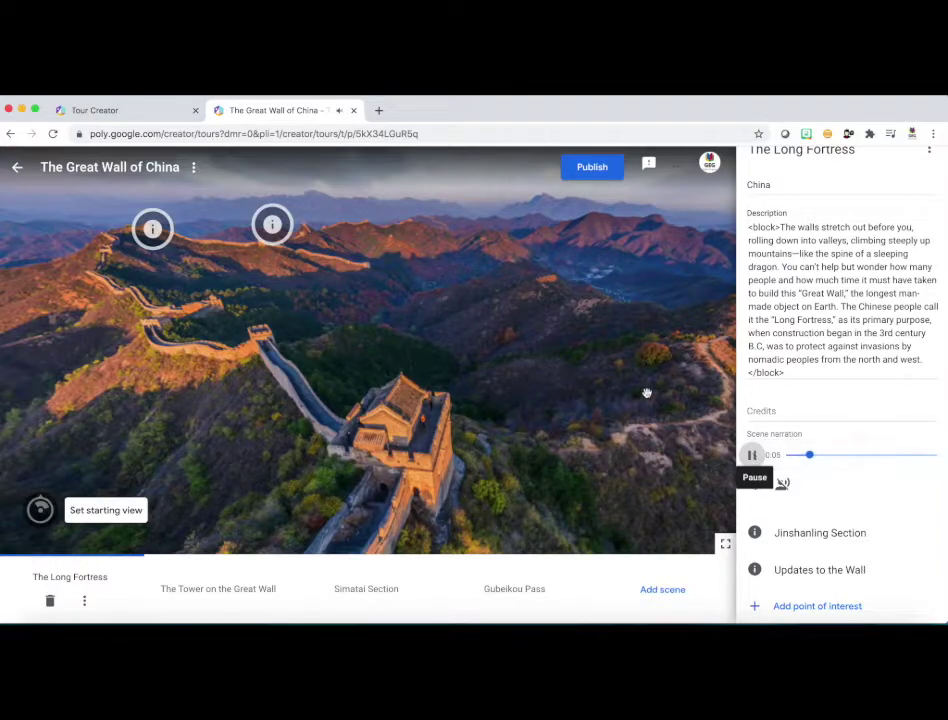
left_click_drag(645, 391, 560, 403)
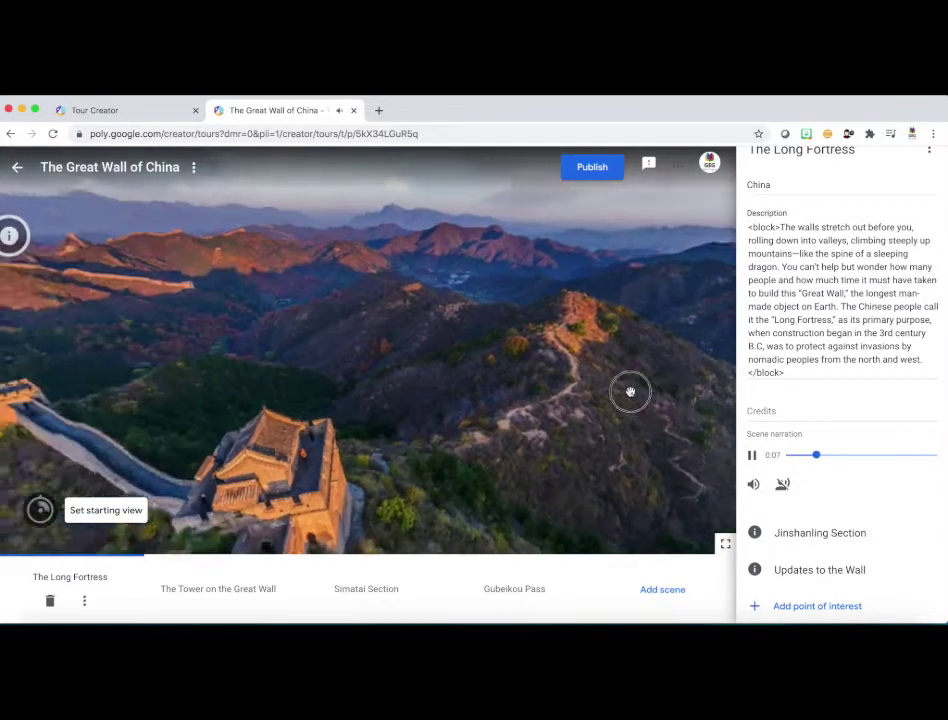
left_click_drag(630, 391, 683, 402)
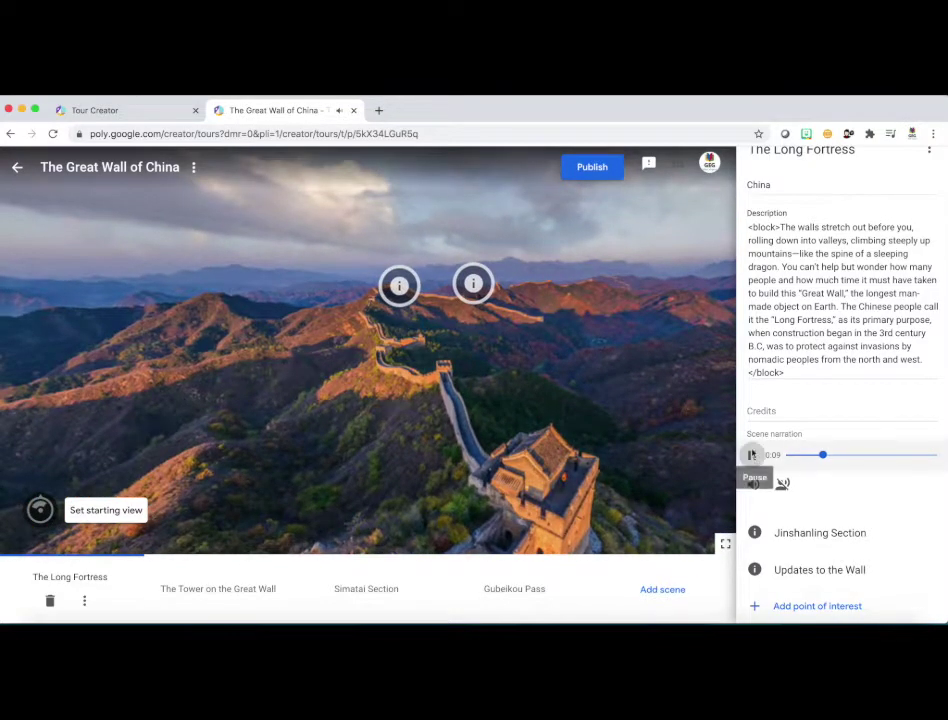
left_click(751, 455)
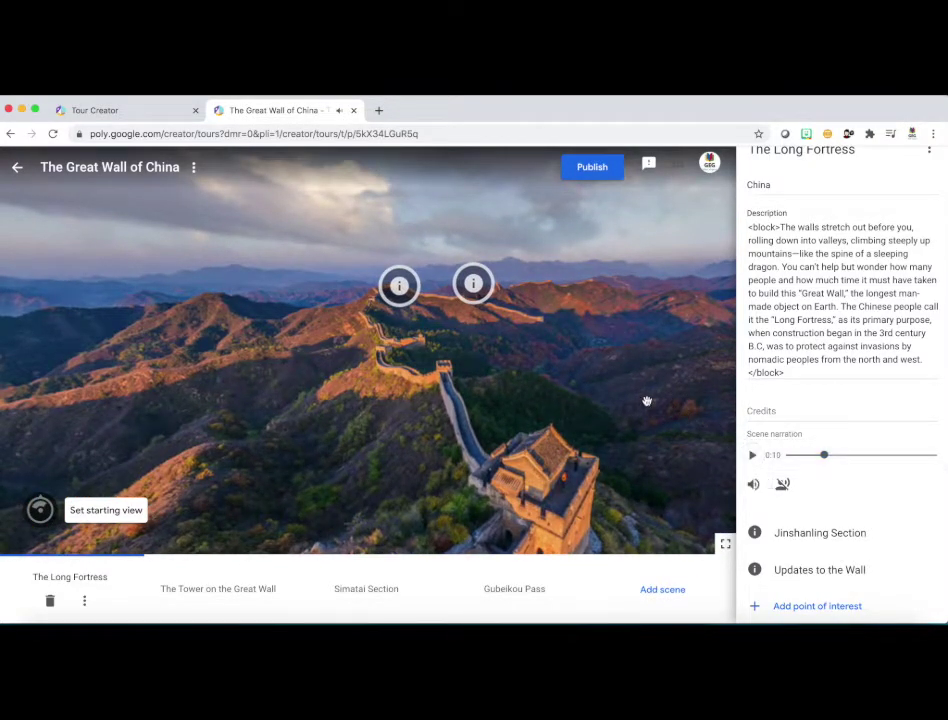
left_click(478, 287)
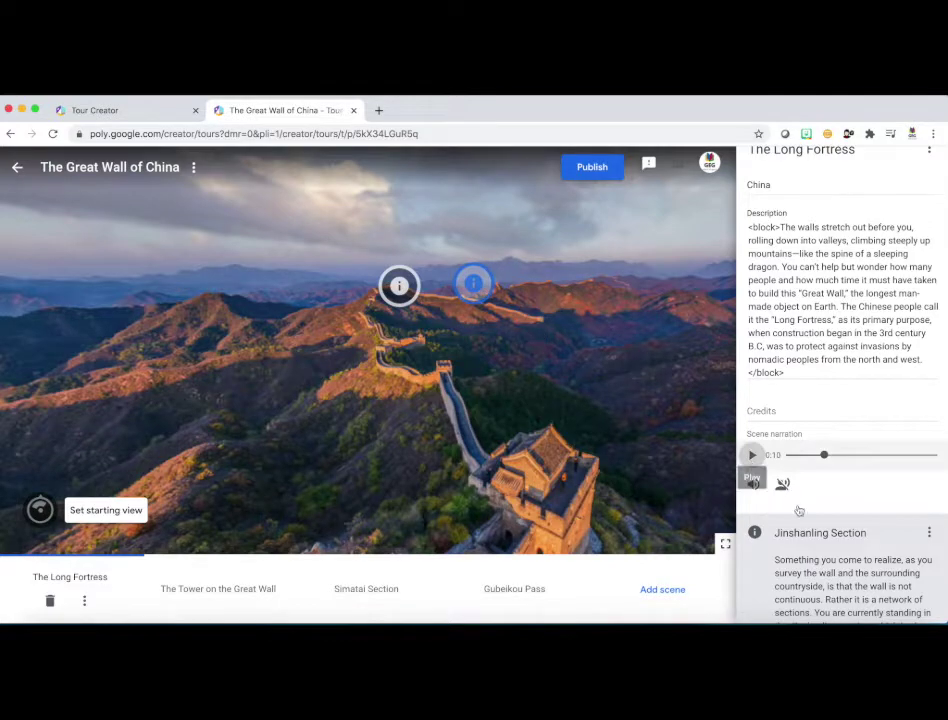
Step: Play and then pause the Jinshanling Section point-of-interest narration
scroll(812, 533, "down", 3)
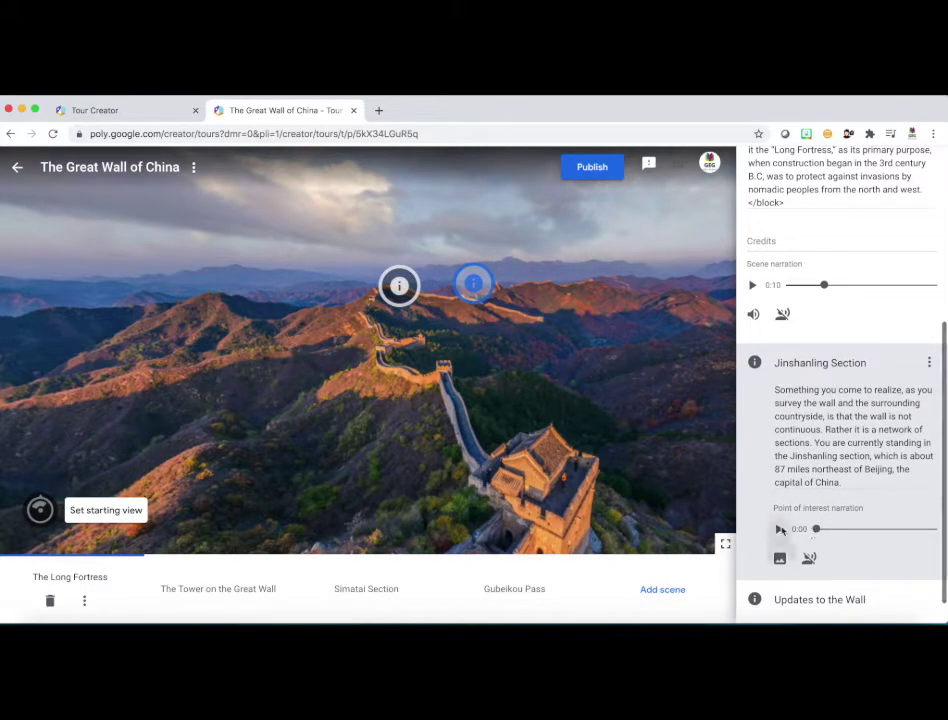
left_click(780, 530)
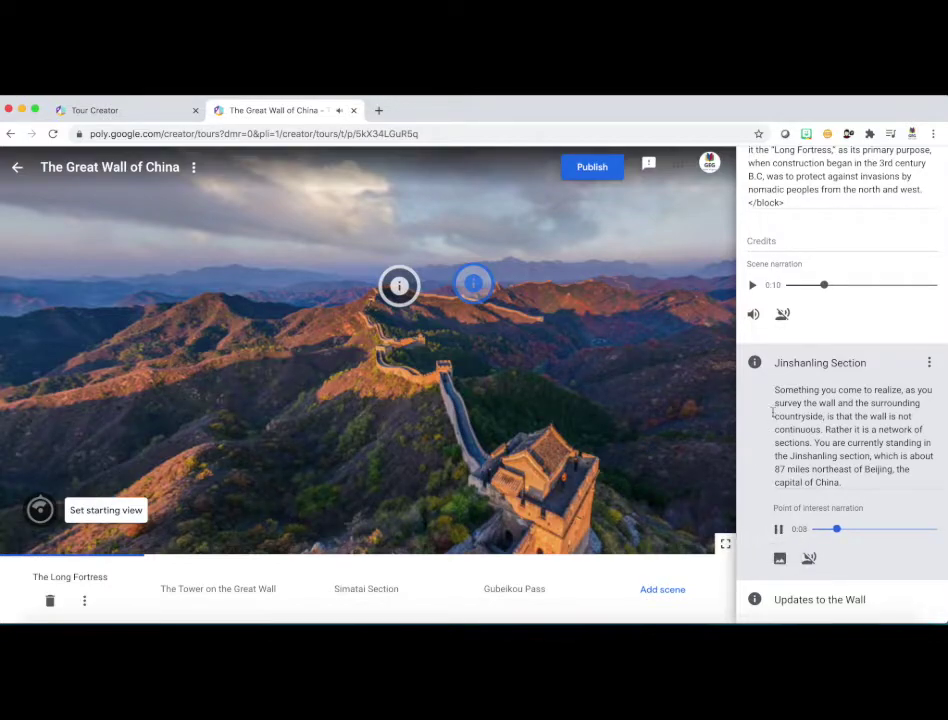
left_click(779, 529)
left_click(360, 444)
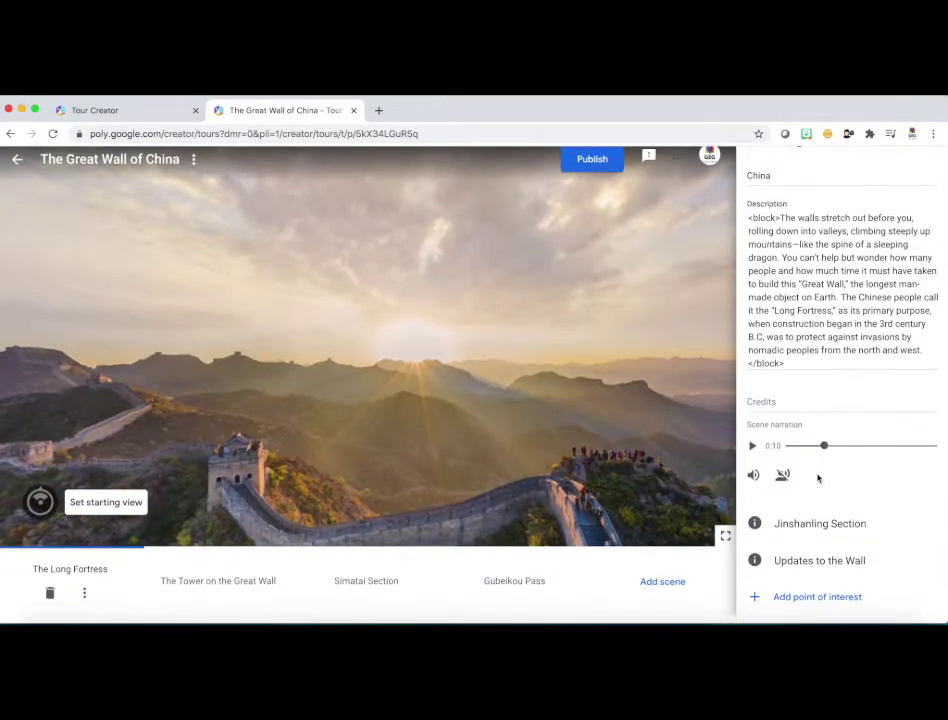
Step: Open the Updates to the Wall point, cancel adding narration, and leave the Great Wall editor
left_click(787, 568)
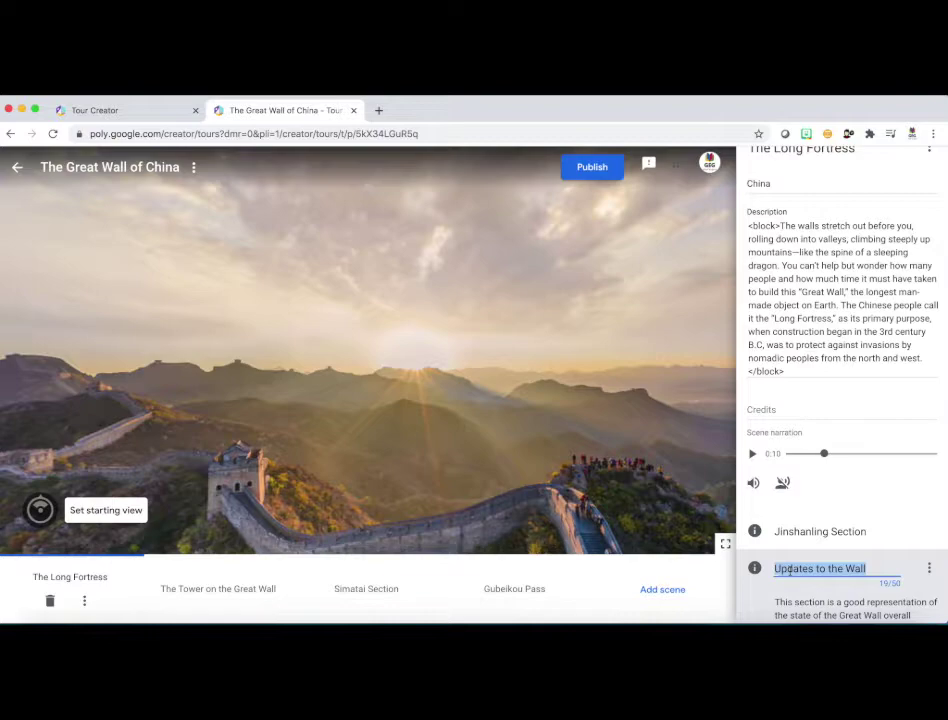
scroll(789, 570, "down", 3)
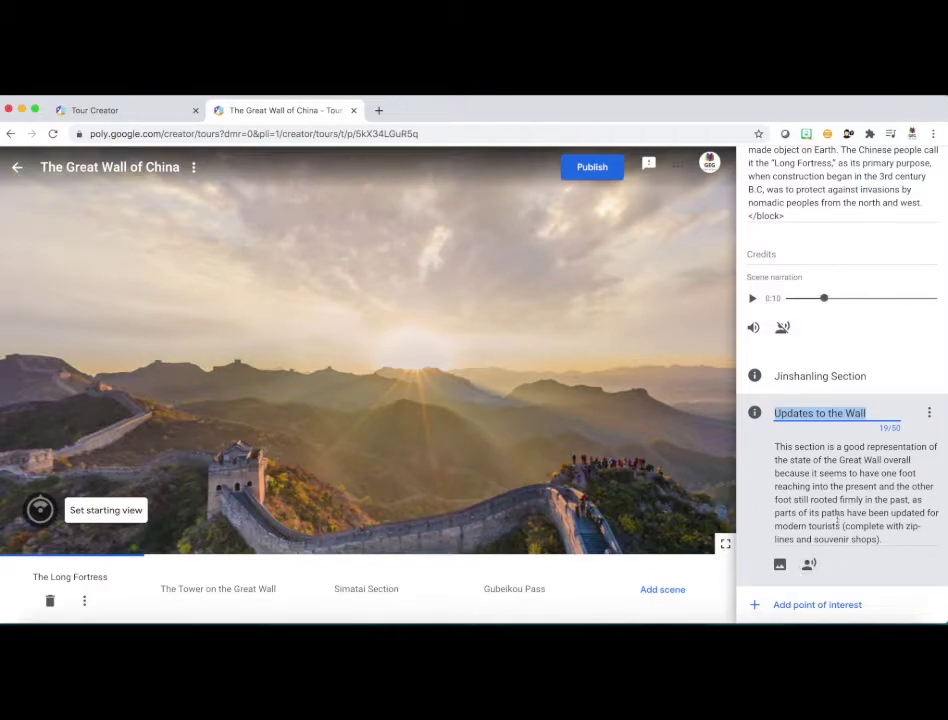
left_click(808, 564)
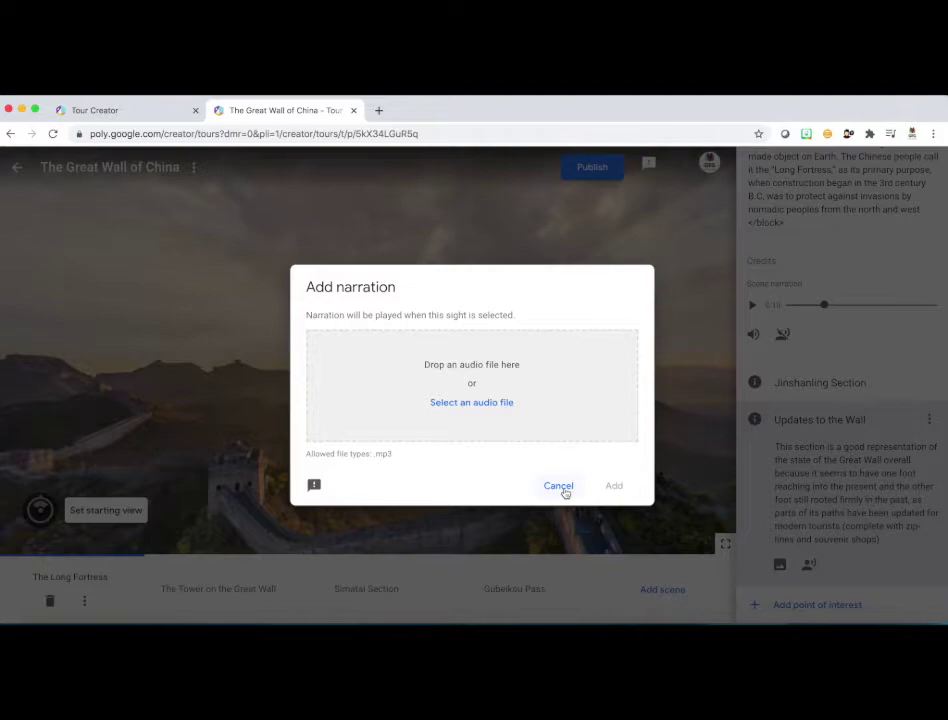
left_click(564, 490)
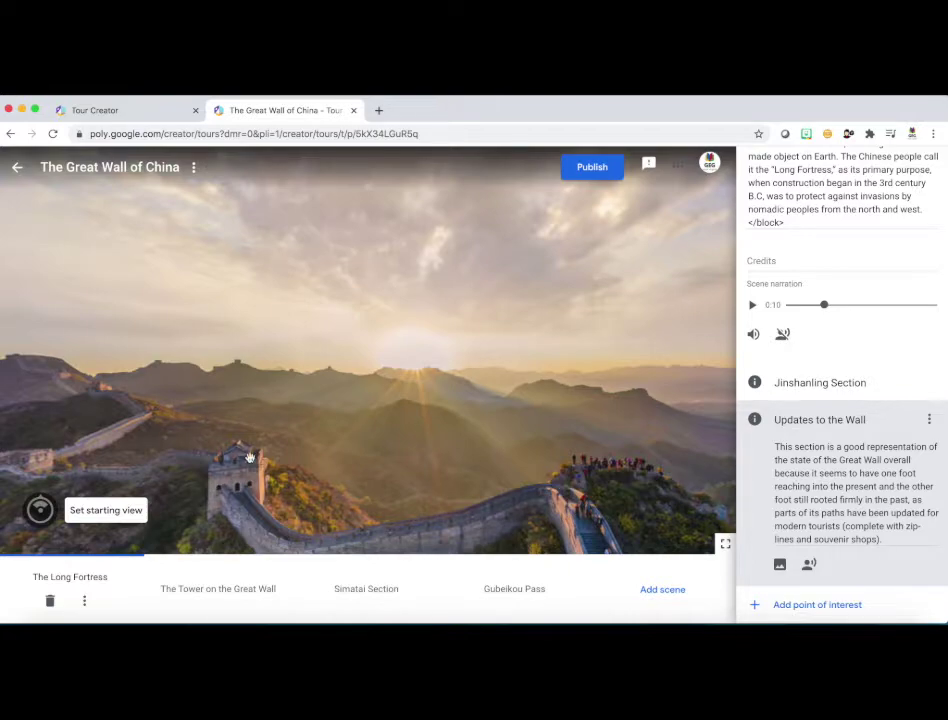
left_click(16, 170)
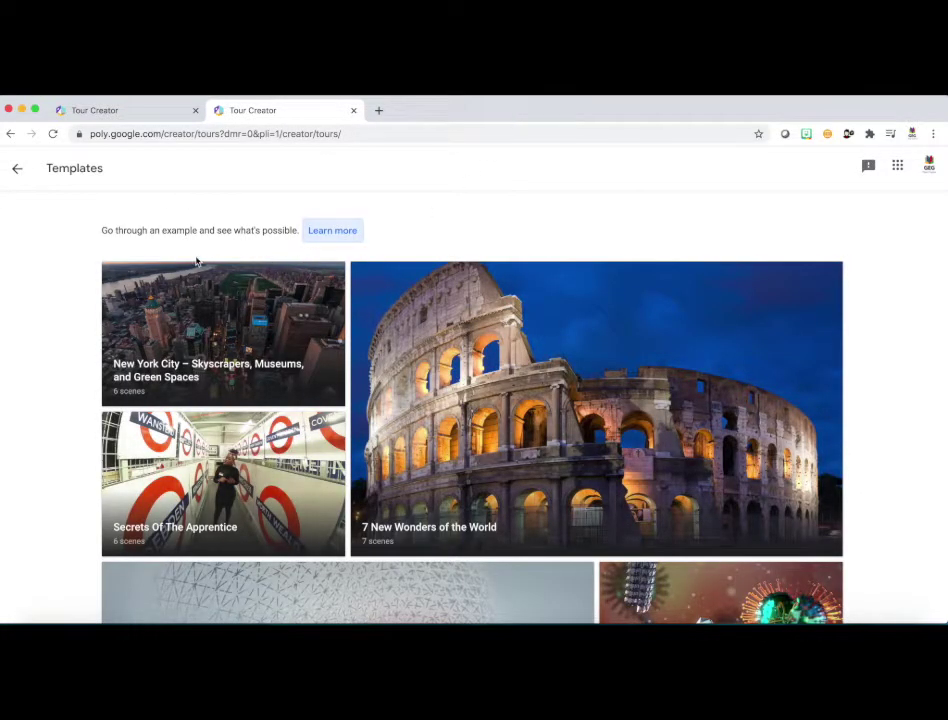
Step: Go back to the home page listing the Great Wall of China draft and Solar System tours
left_click(17, 168)
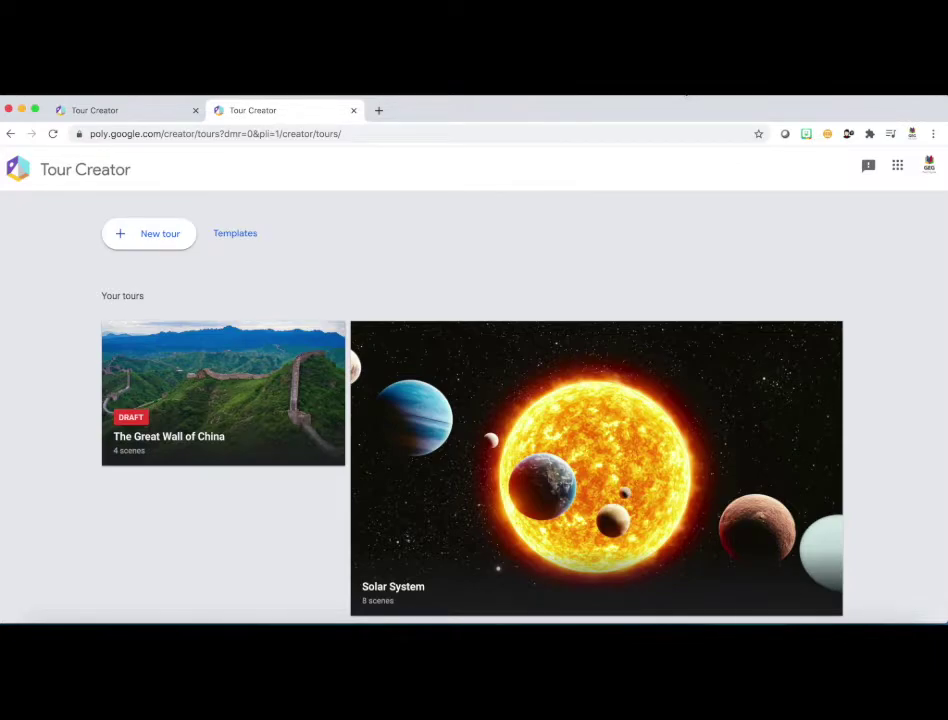
left_click(160, 236)
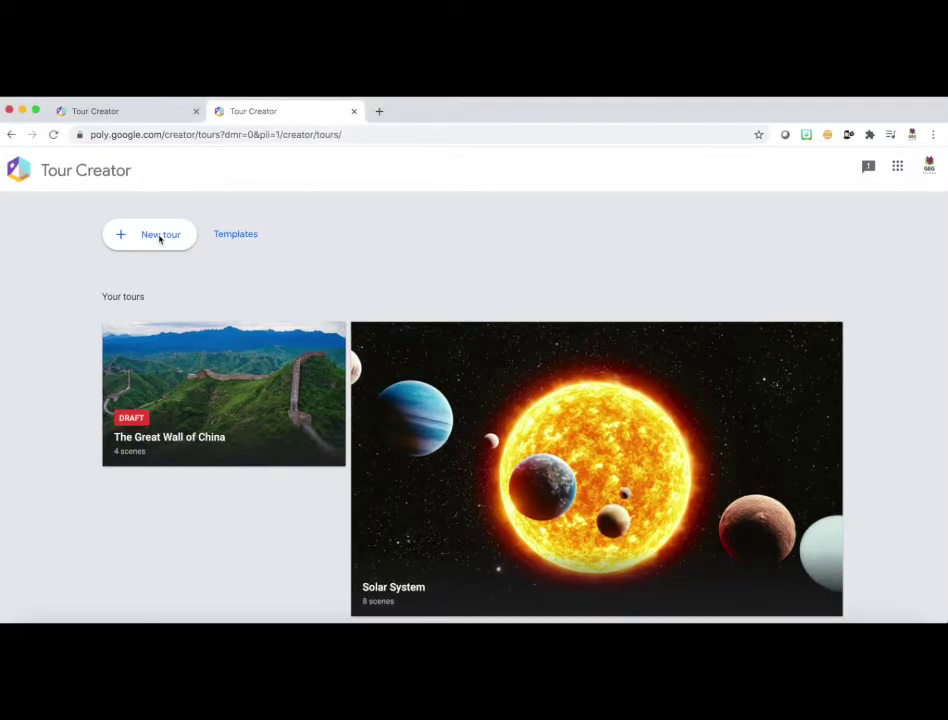
Step: Title a new tour 'The Grand Canyon', describe a Grand Canyon trip, and set category Places & Scenes
left_click(160, 236)
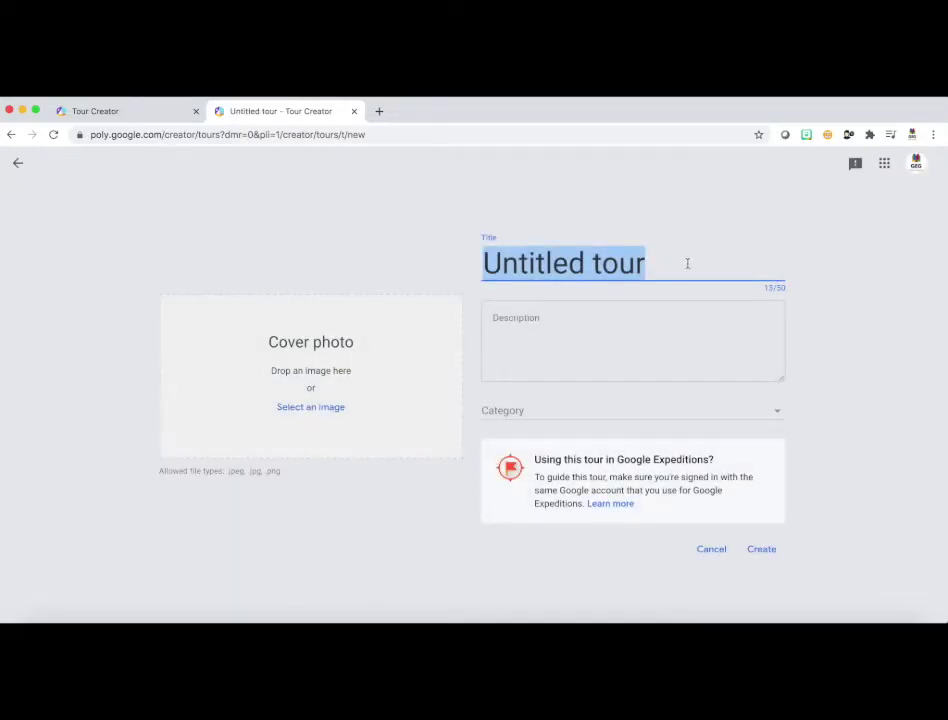
key("BackSpace")
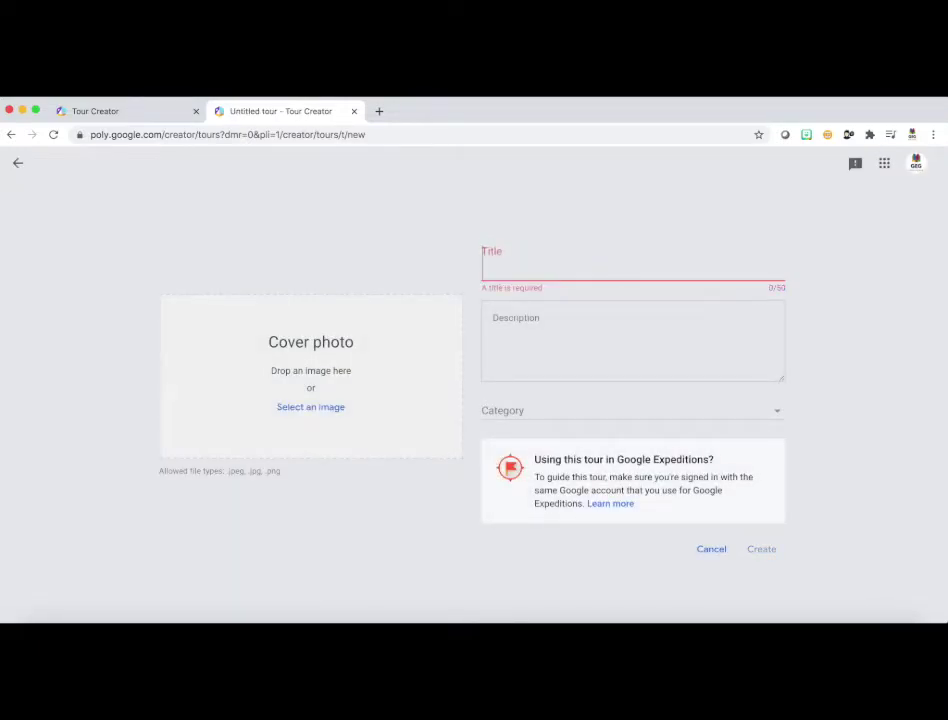
type("The G")
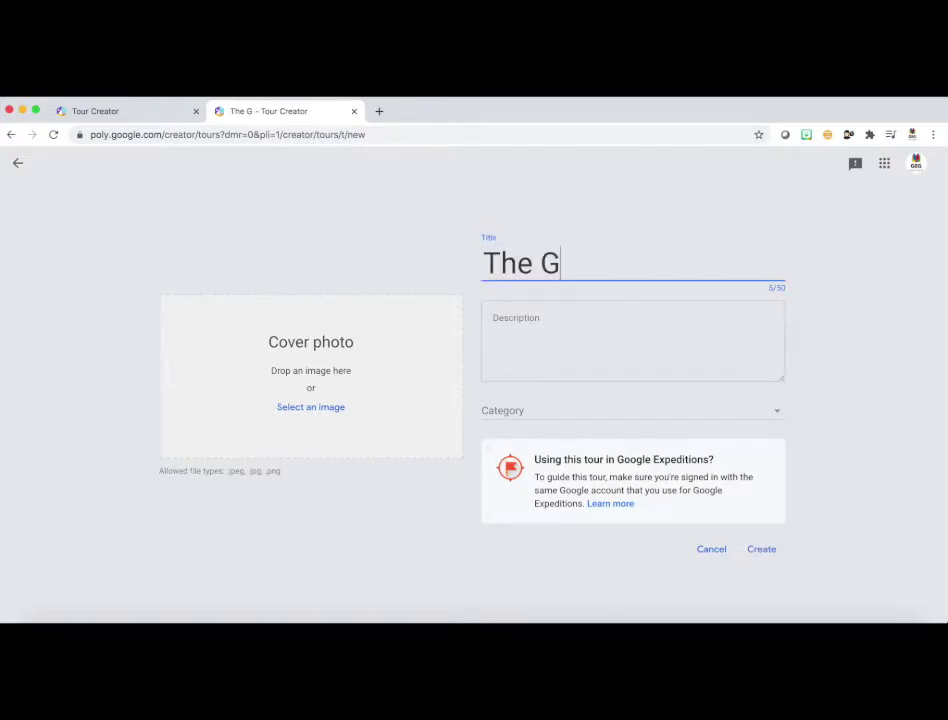
type("rand Canyon")
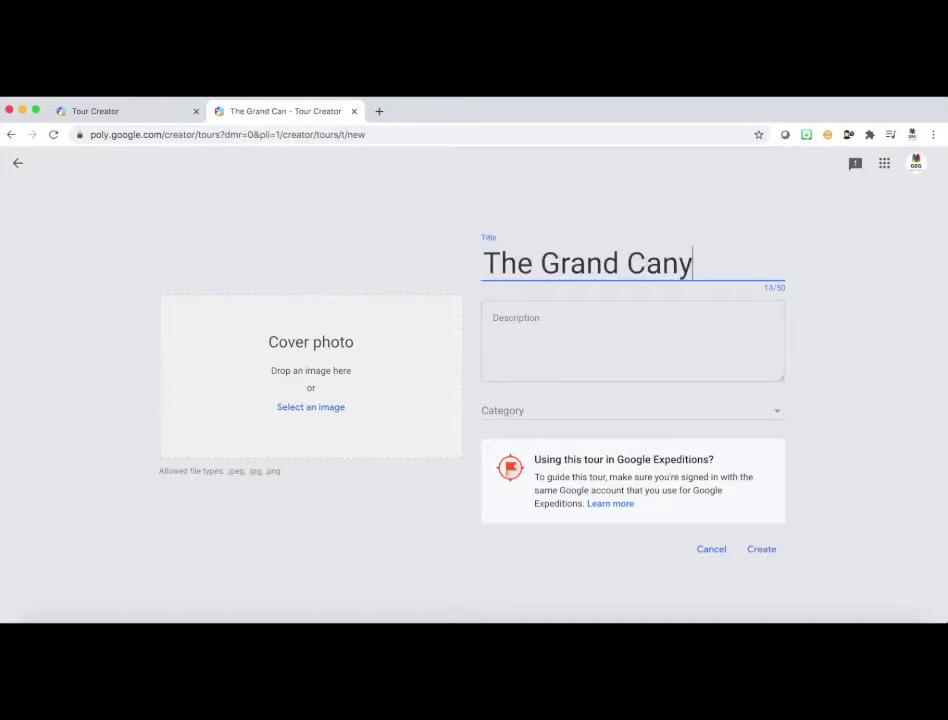
left_click(584, 322)
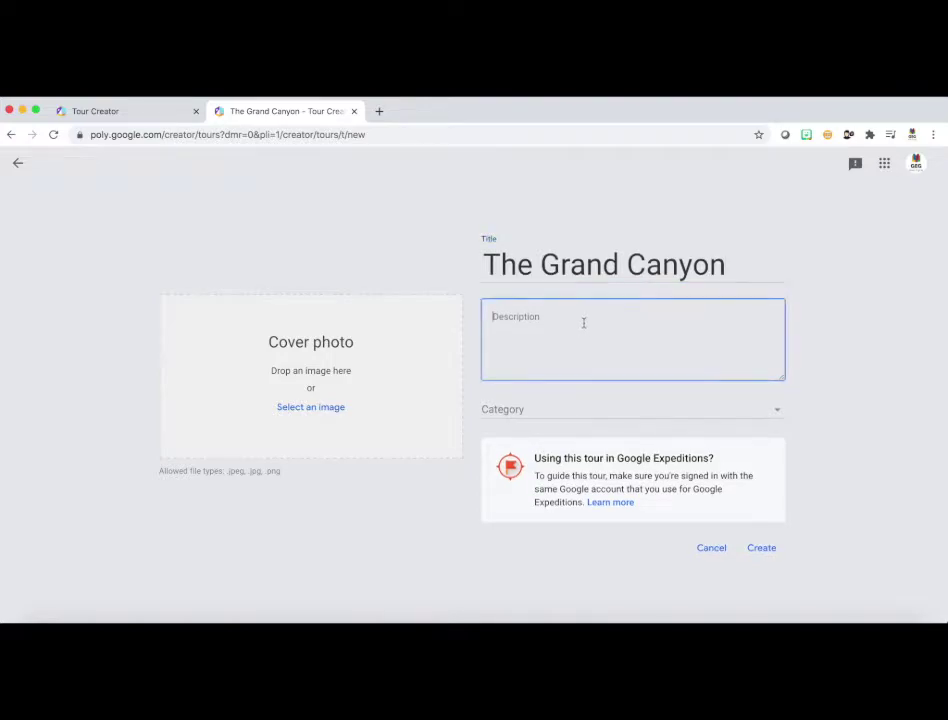
type("In")
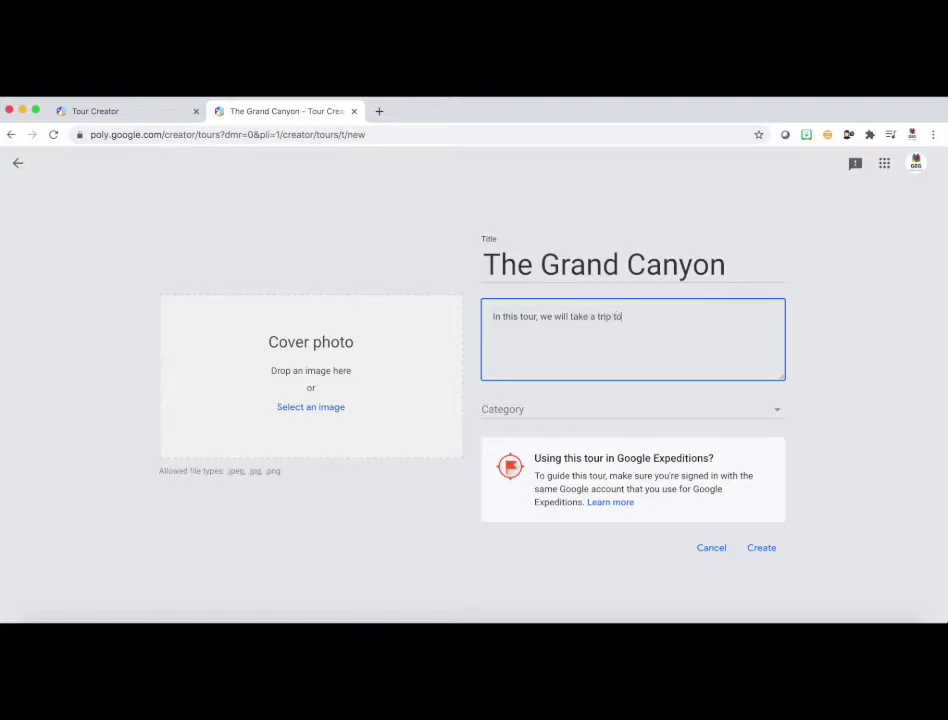
type("the Grand Canyon.")
left_click(775, 409)
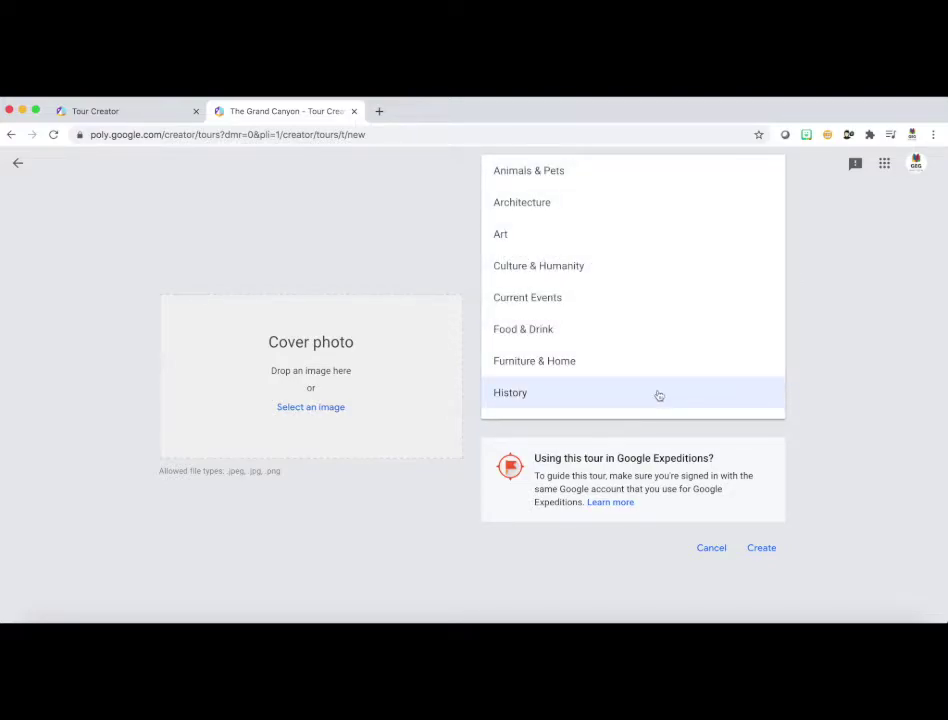
scroll(657, 394, "down", 3)
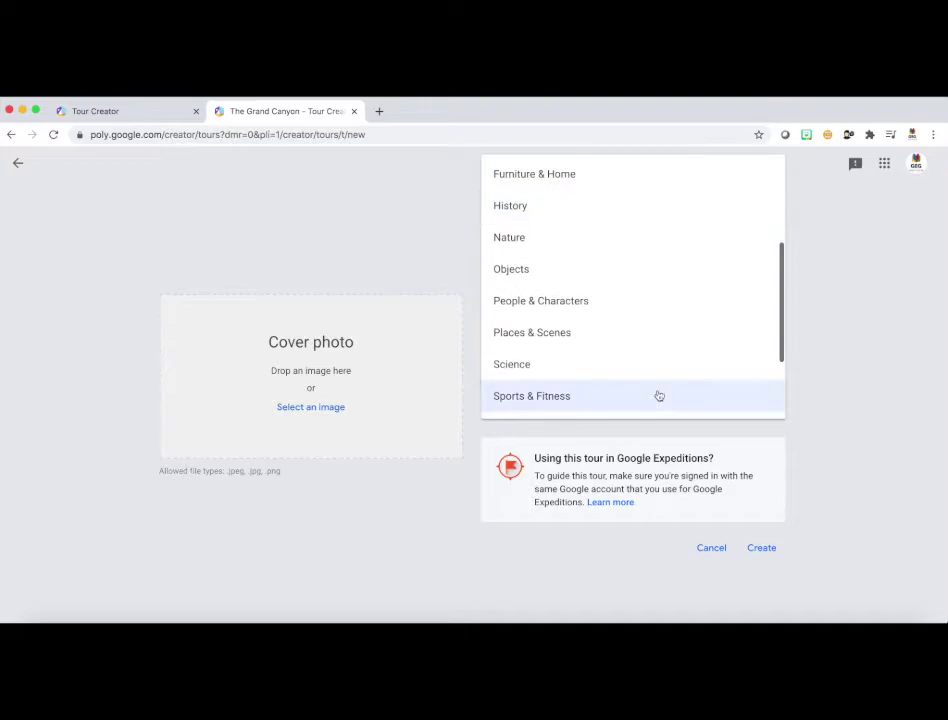
left_click(637, 340)
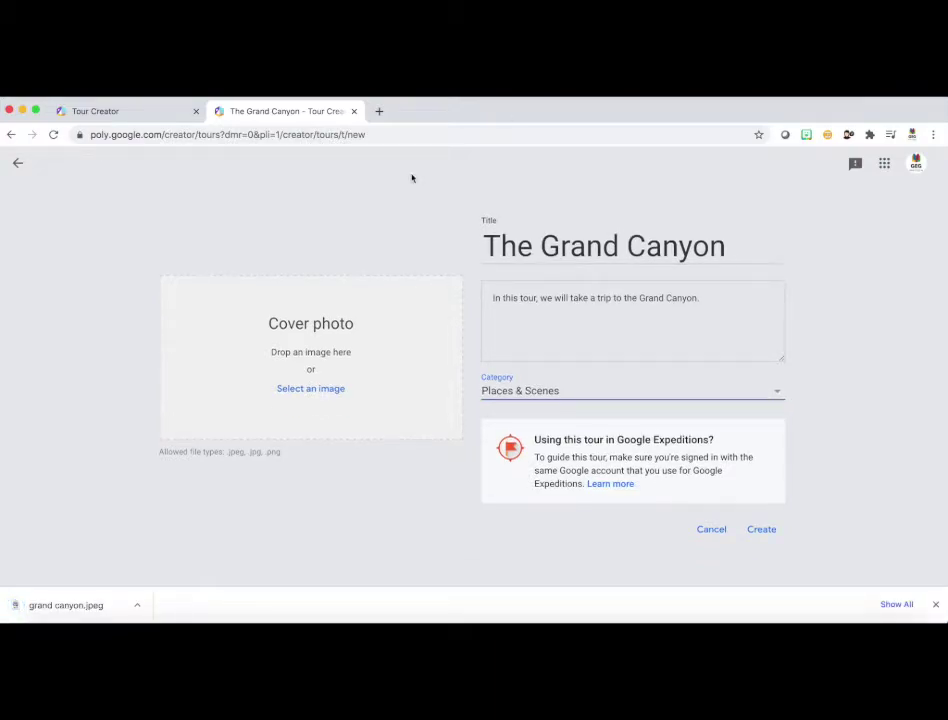
Step: Use grand canyon.jpeg from the Desktop as the cover photo and create the tour
left_click(311, 388)
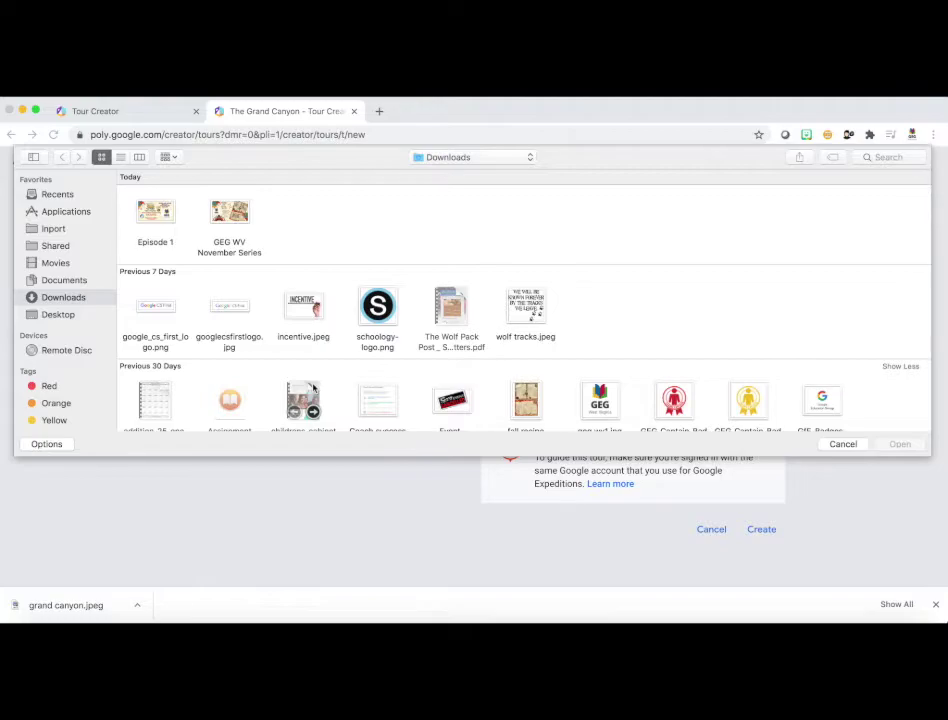
left_click(60, 315)
left_click(307, 215)
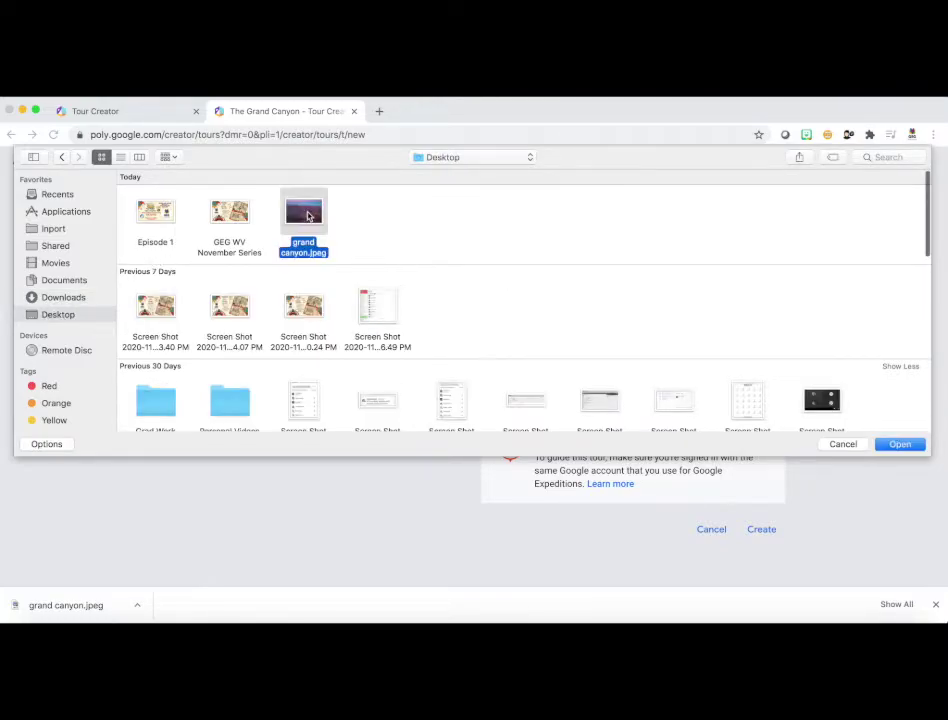
left_click(918, 446)
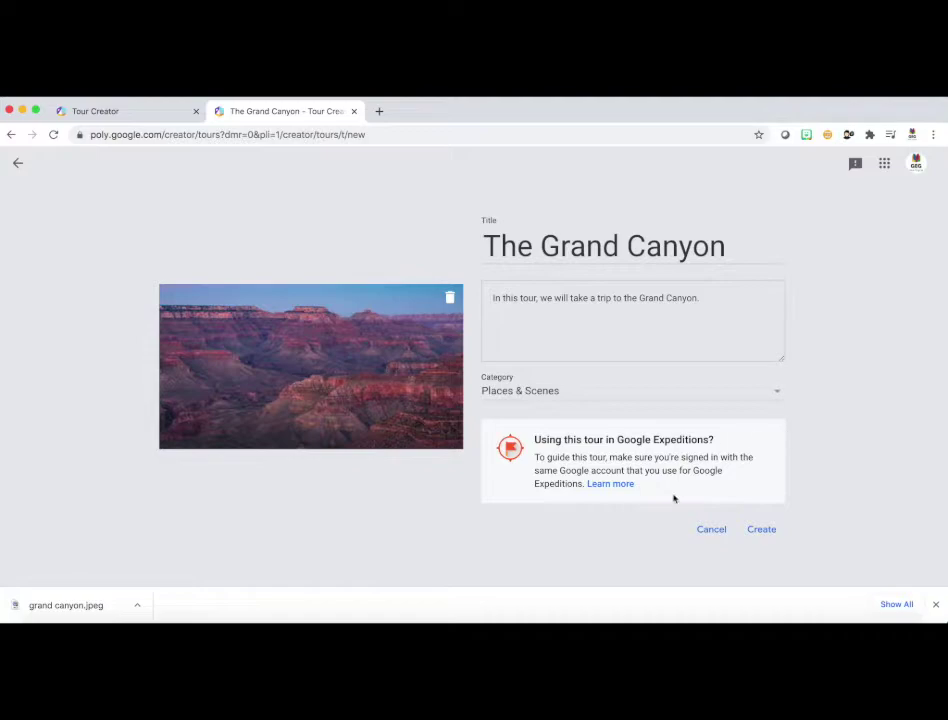
left_click(765, 531)
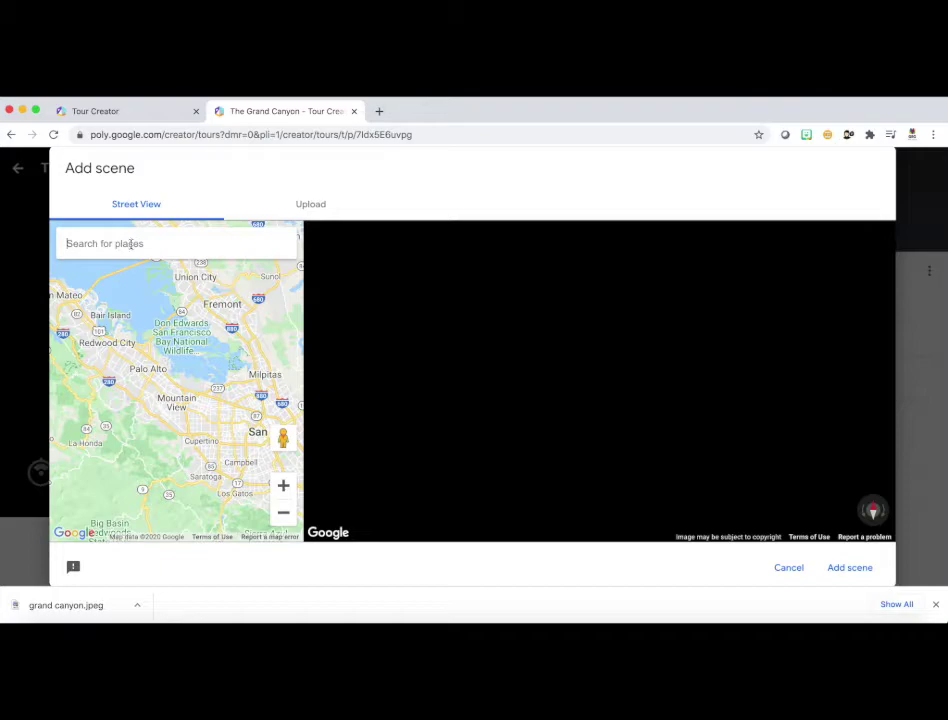
Step: Search Street View for 'The Grand Canyon' and pick The Grand Canyon National Park Foundation result
left_click(131, 244)
type("The Grand Canyon")
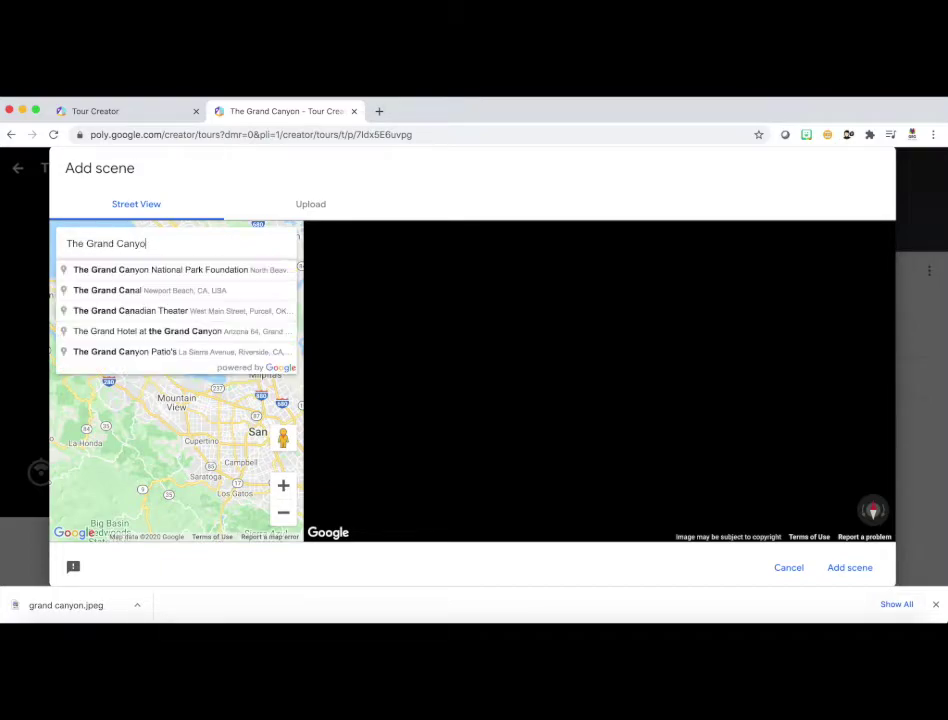
left_click(126, 272)
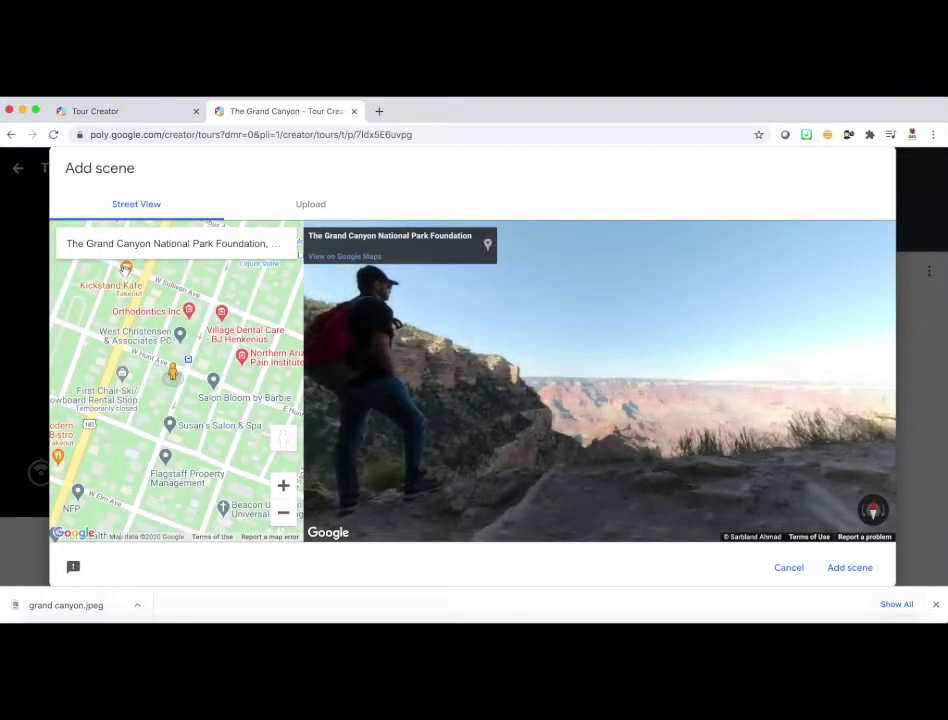
Step: Walk along the canyon trail, frame the canyon vista, and add the panorama as a scene
left_click_drag(686, 430, 844, 409)
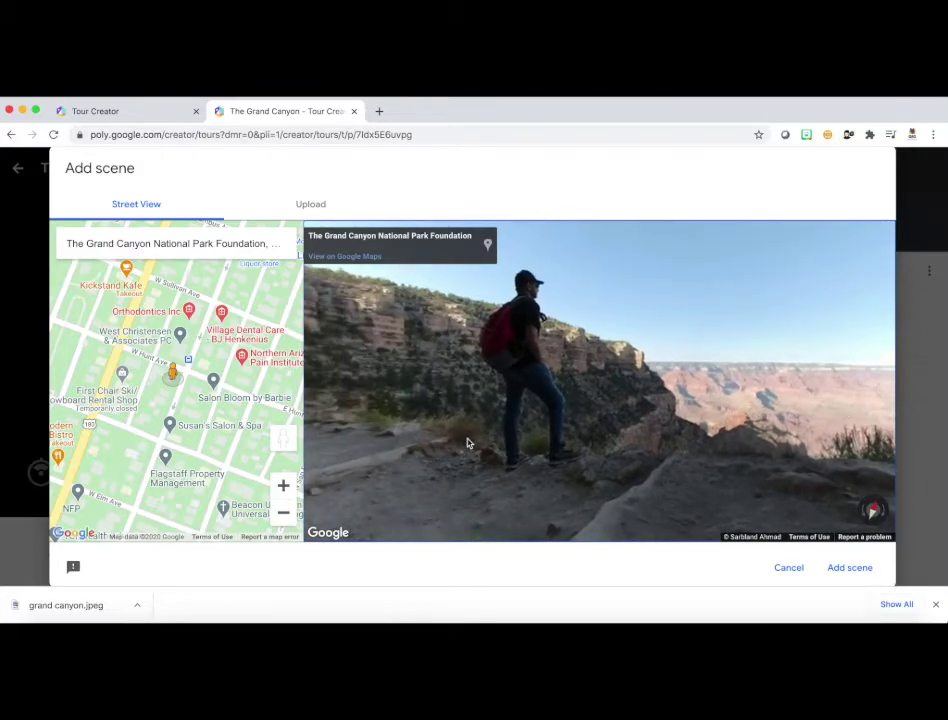
left_click(588, 419)
left_click(609, 419)
left_click_drag(747, 427, 460, 390)
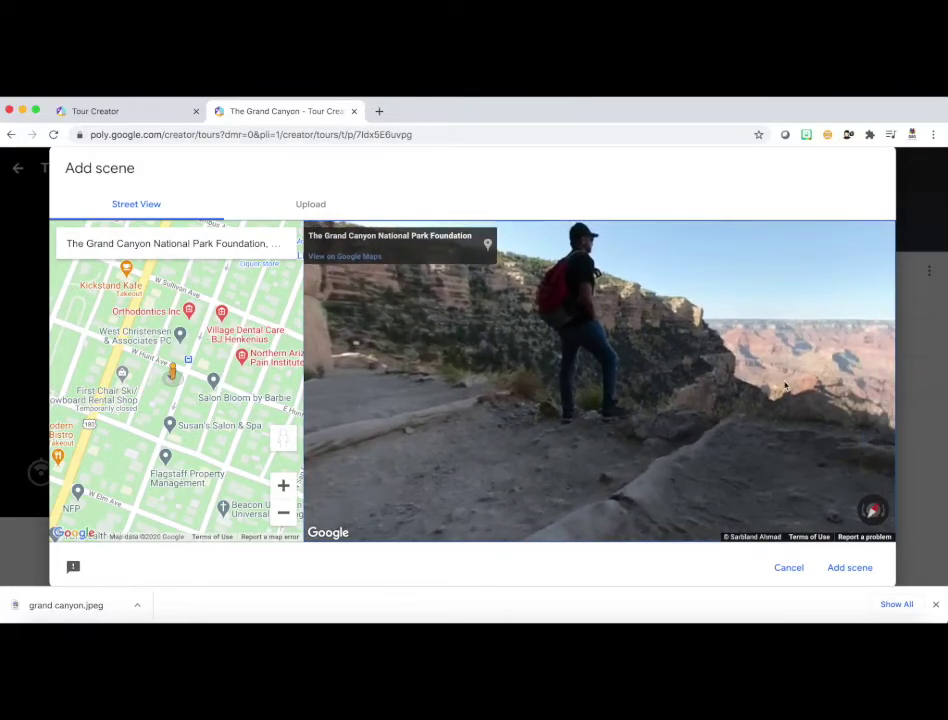
left_click_drag(640, 360, 396, 360)
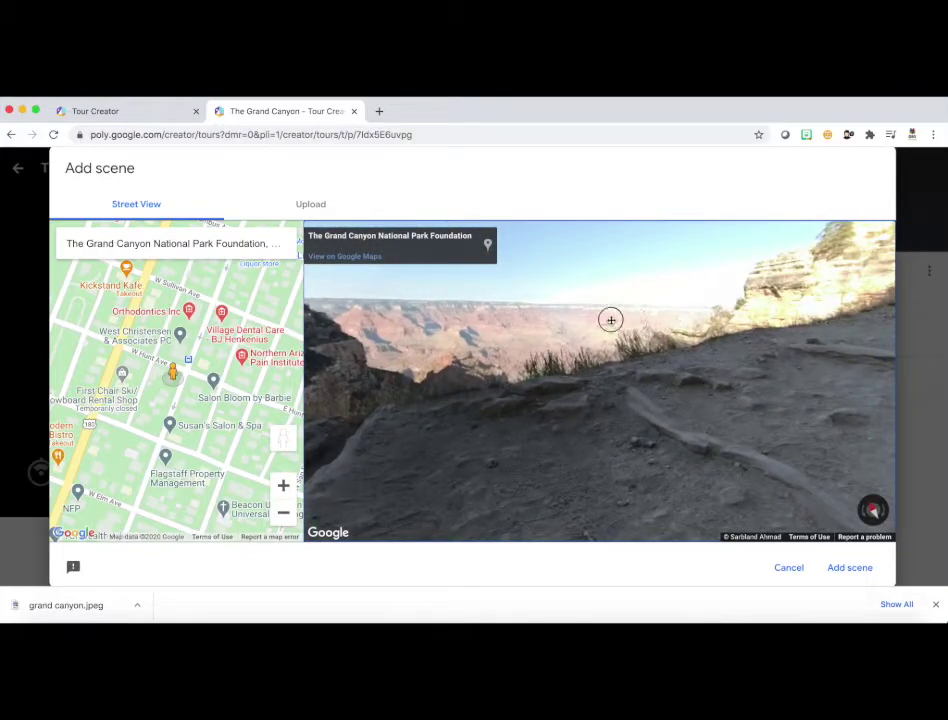
left_click_drag(609, 320, 377, 351)
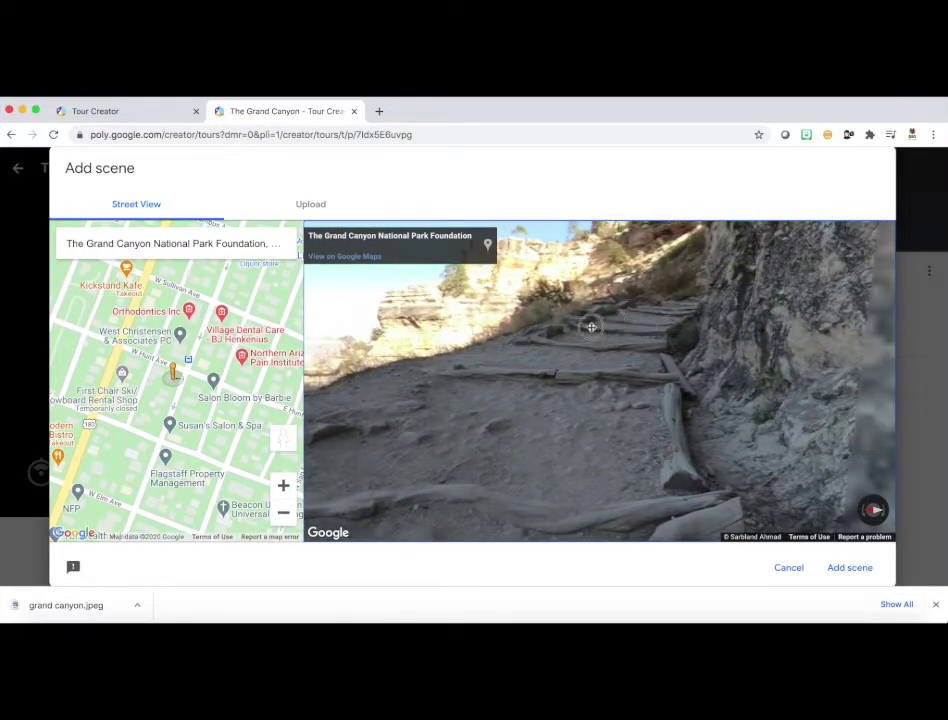
left_click_drag(592, 326, 846, 331)
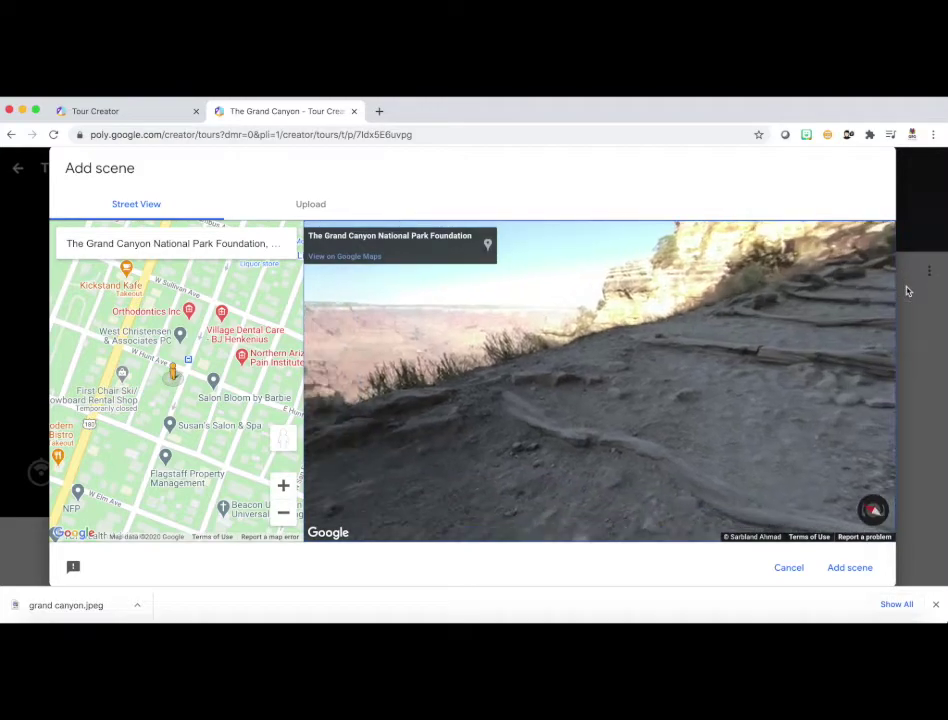
left_click(850, 568)
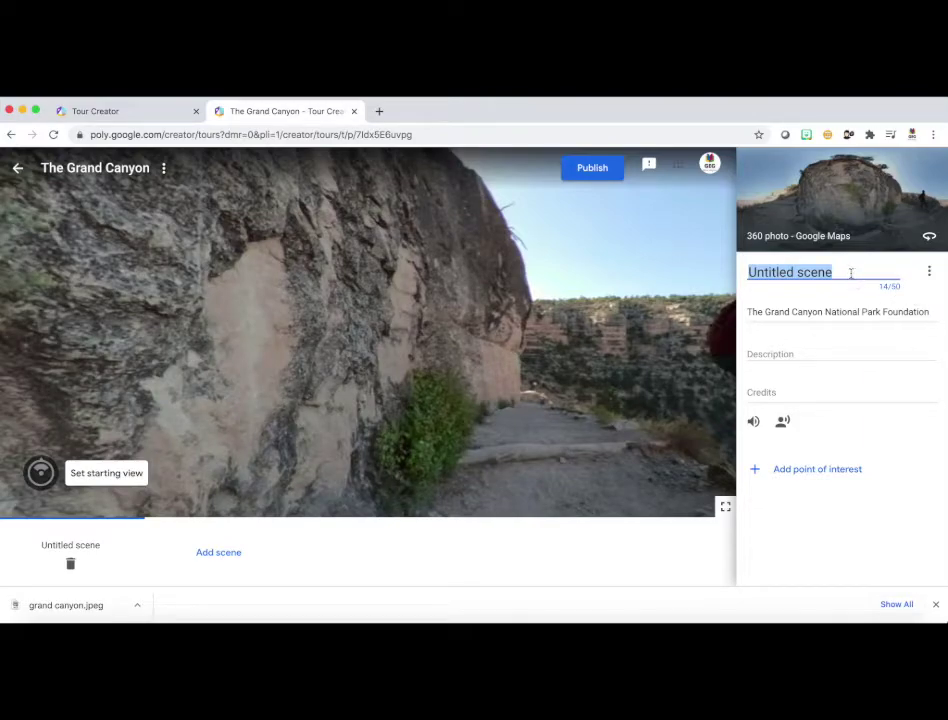
Step: Title the scene 'Hiking the Canyon' and describe it as the steep hike along the Grand Canyon
type("Hiking")
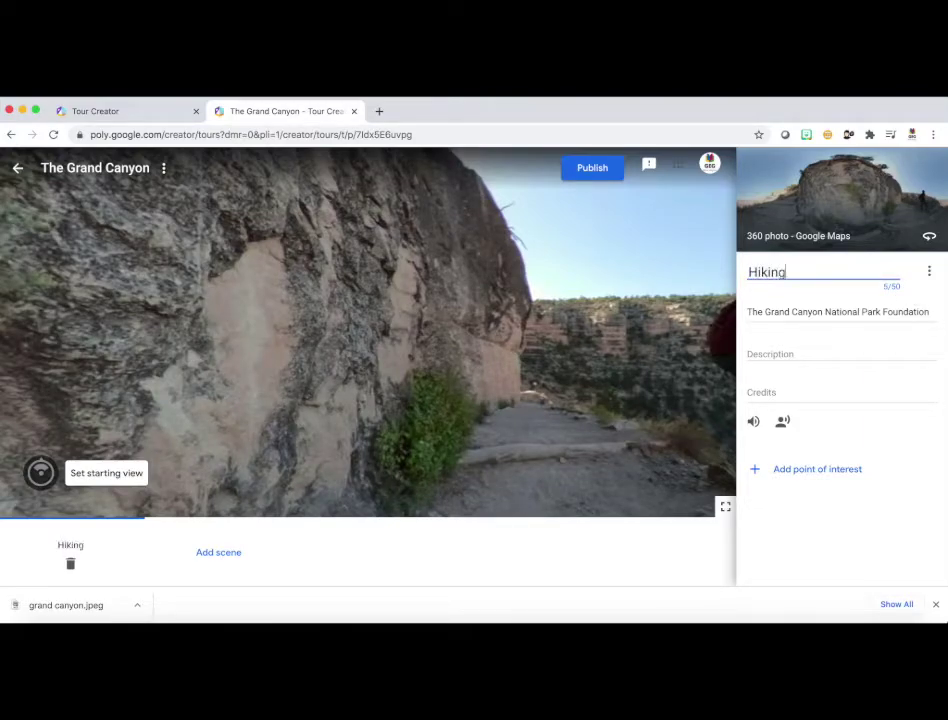
type(" the Canyon")
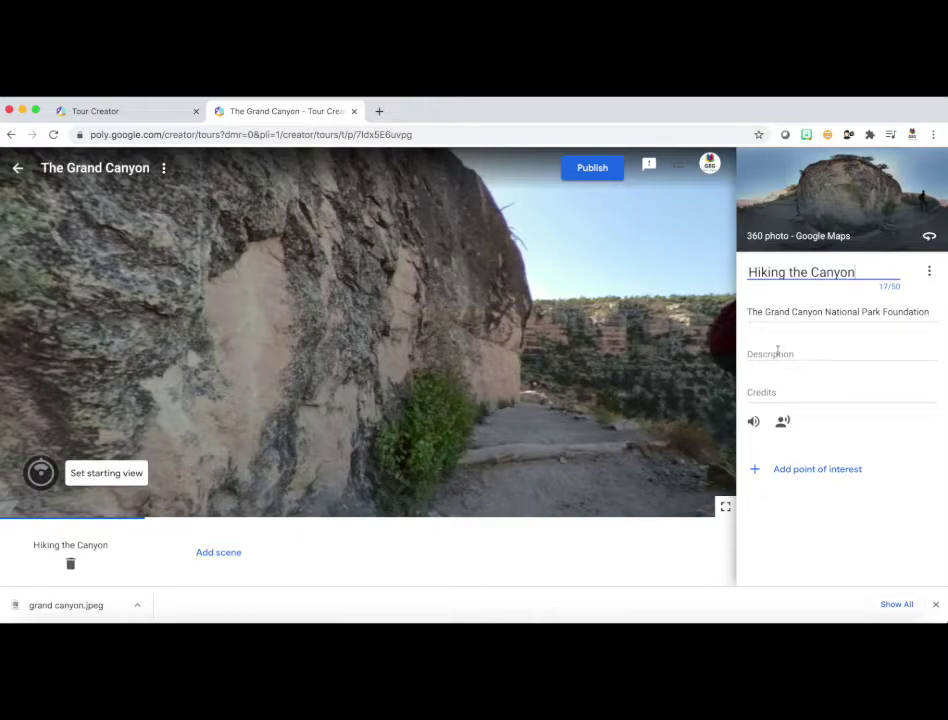
left_click(777, 351)
type("Thi")
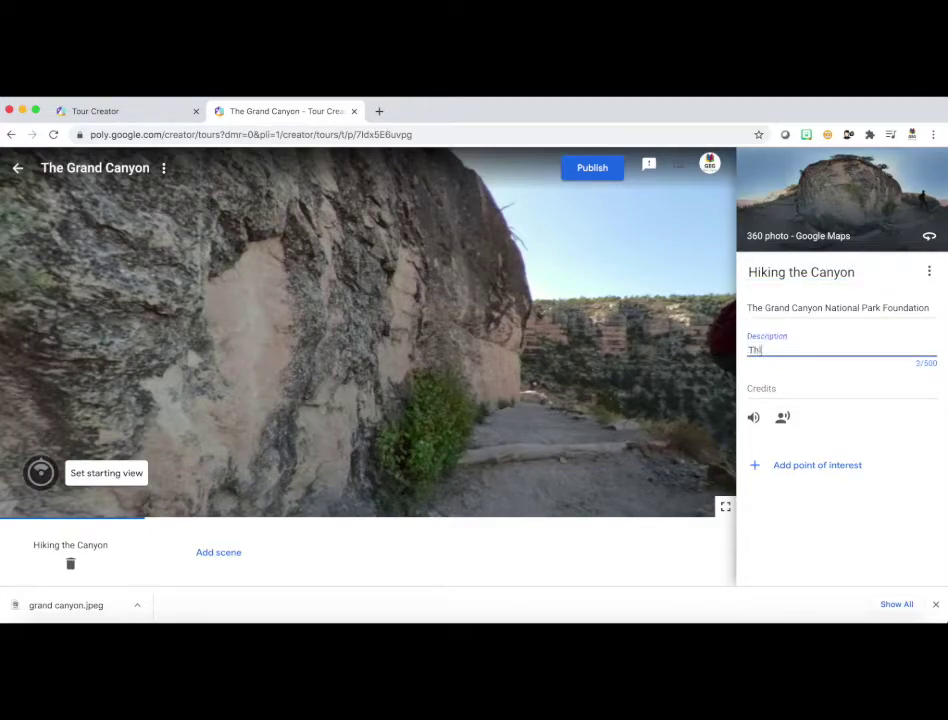
type("s is a scene from the steep hike")
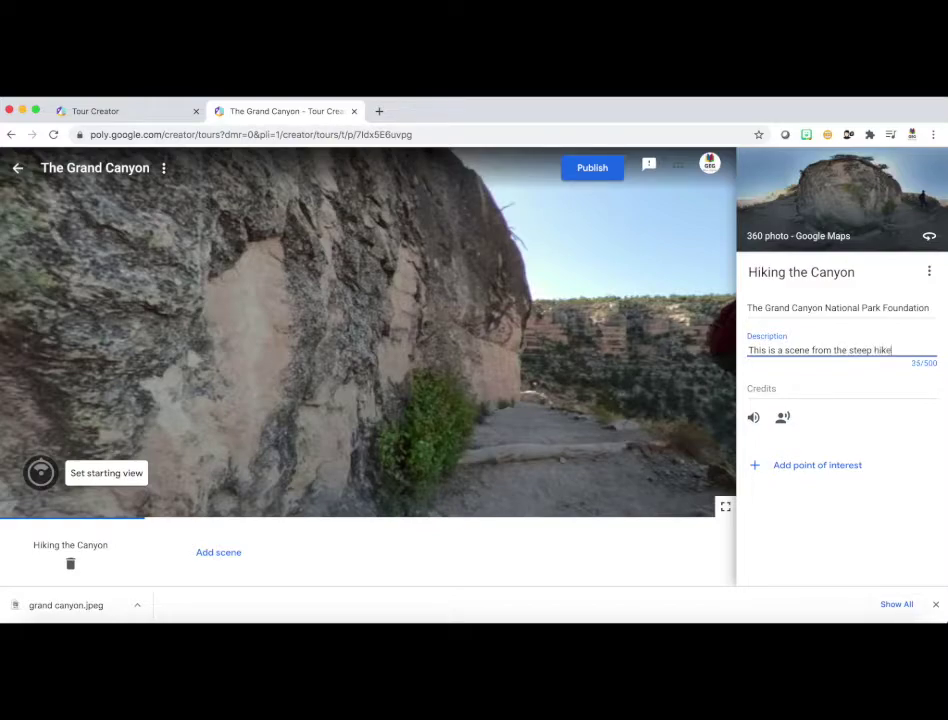
type(" along the Grand Canyon")
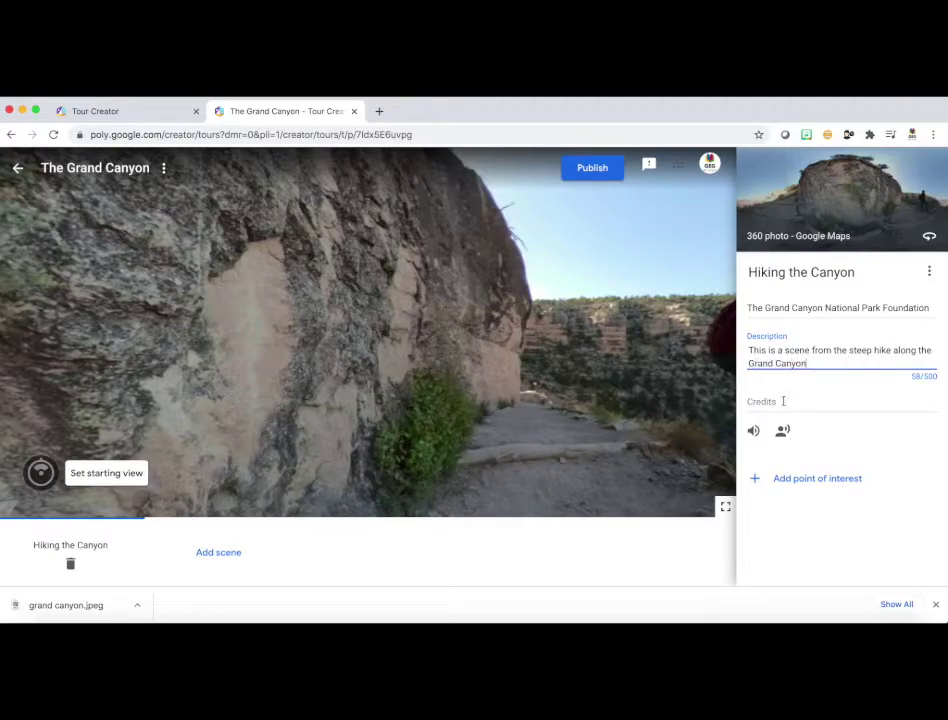
Step: Add a point of interest placed near the hiker in the panorama
left_click(786, 480)
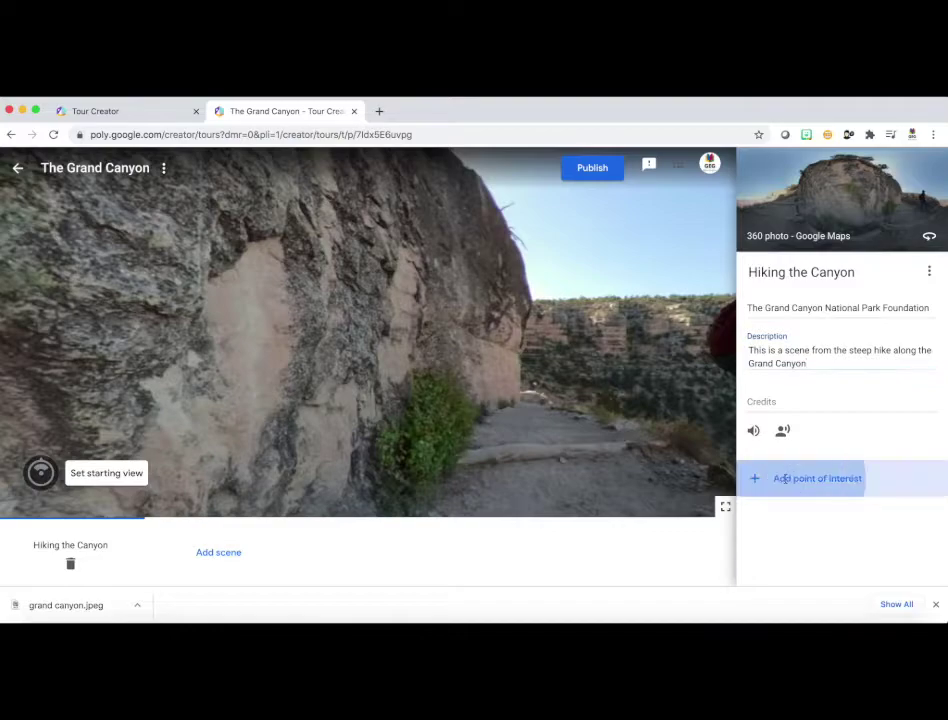
mouse_move(660, 432)
left_mouse_down()
mouse_move(584, 413)
mouse_move(597, 413)
left_mouse_up()
mouse_move(92, 297)
left_mouse_down()
mouse_move(307, 317)
mouse_move(563, 362)
mouse_move(582, 375)
left_mouse_up()
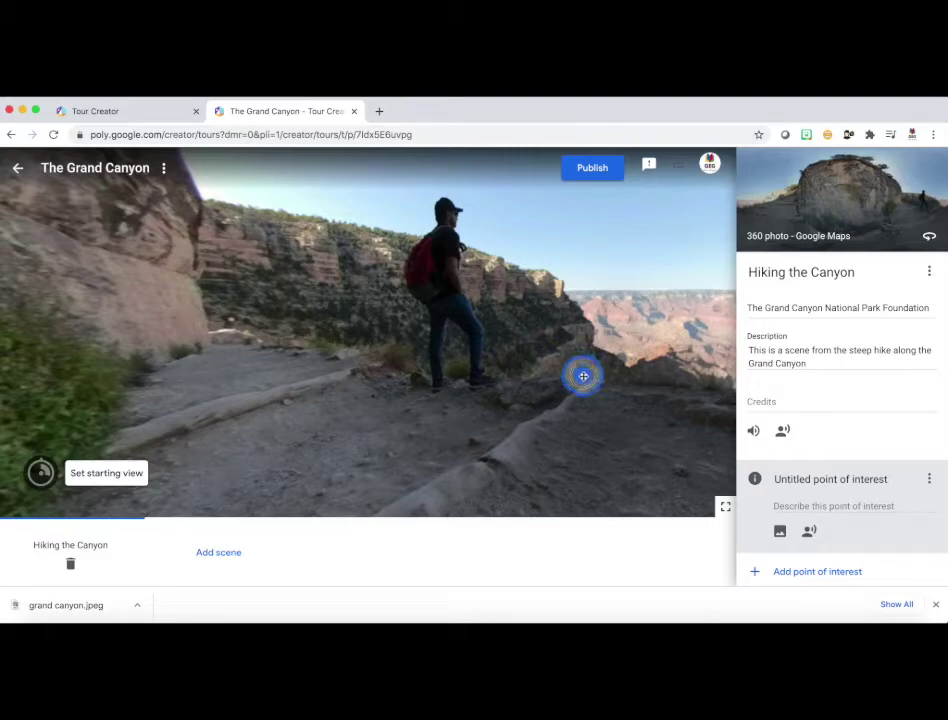
Step: Name it 'Ledge' and note the hike has no fence or guard rails, so take precautions
left_click(880, 479)
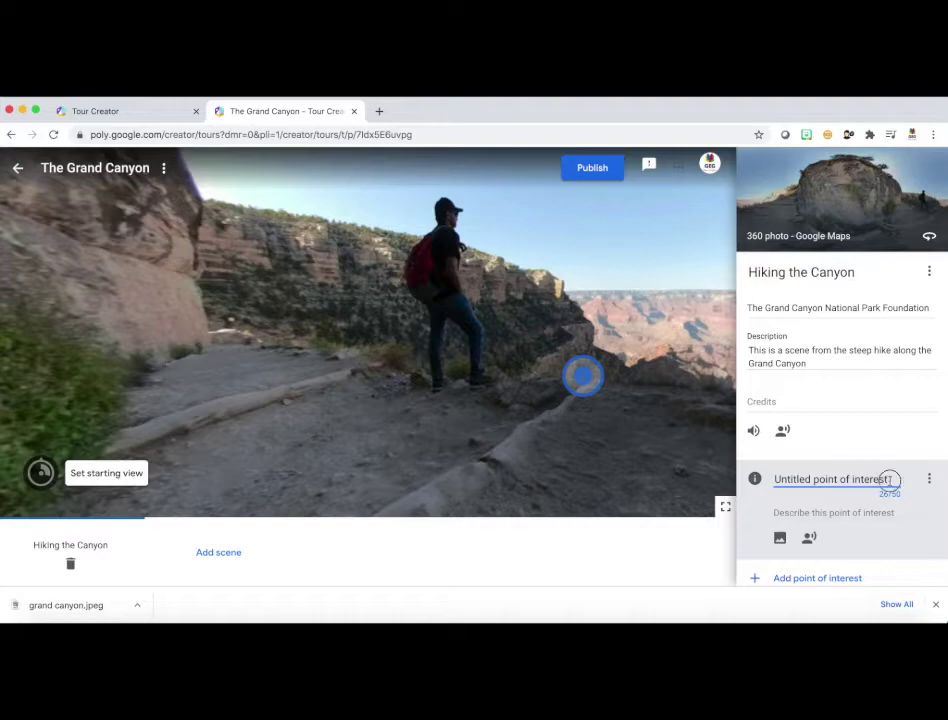
left_click_drag(886, 479, 772, 482)
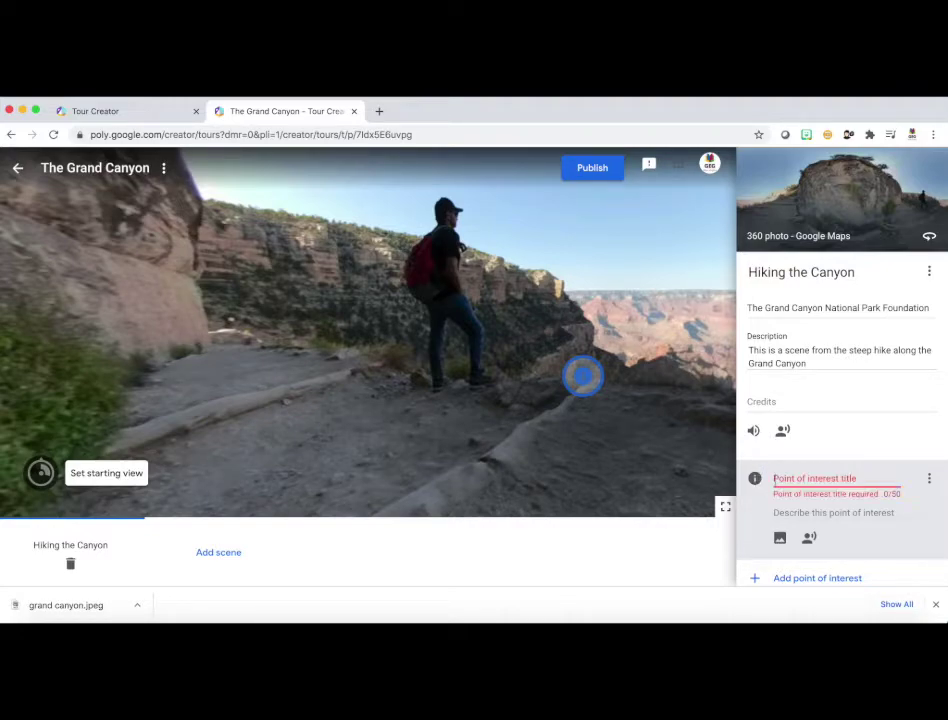
type("Ledge")
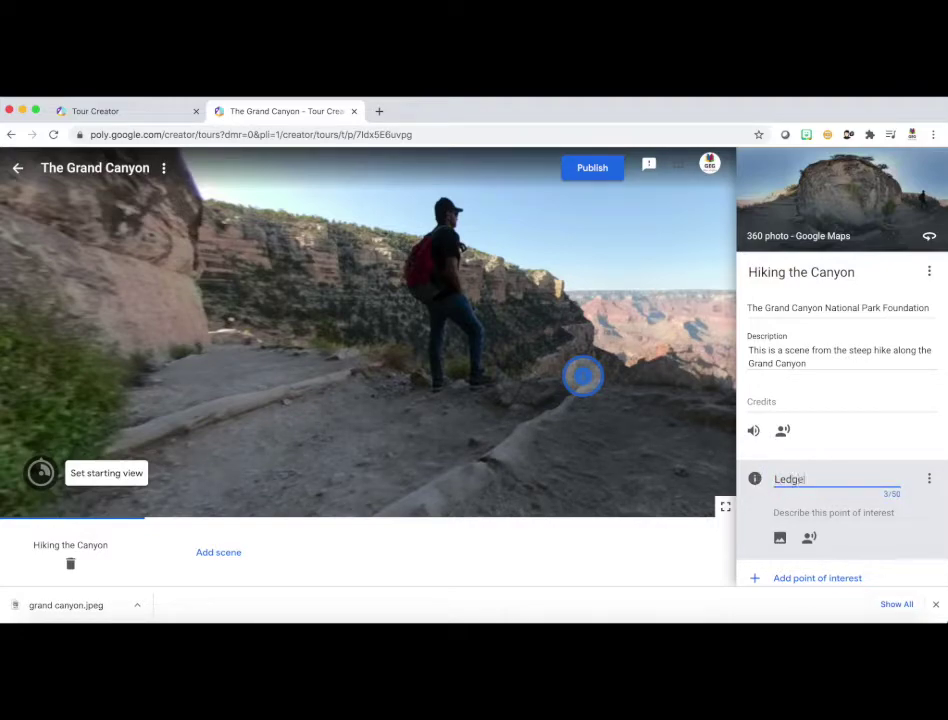
left_click(795, 513)
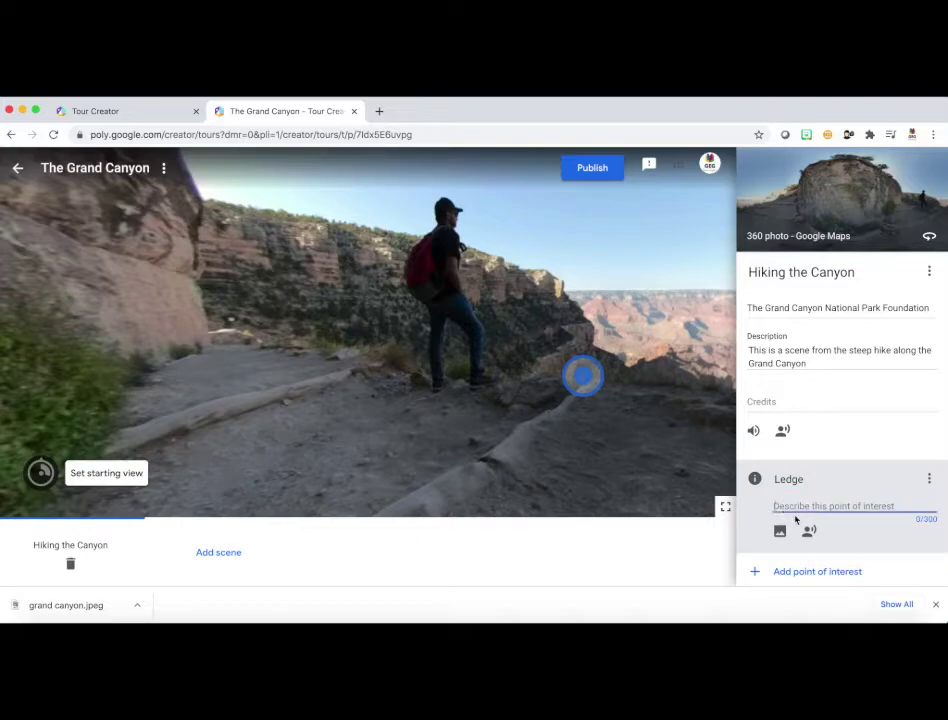
type("The")
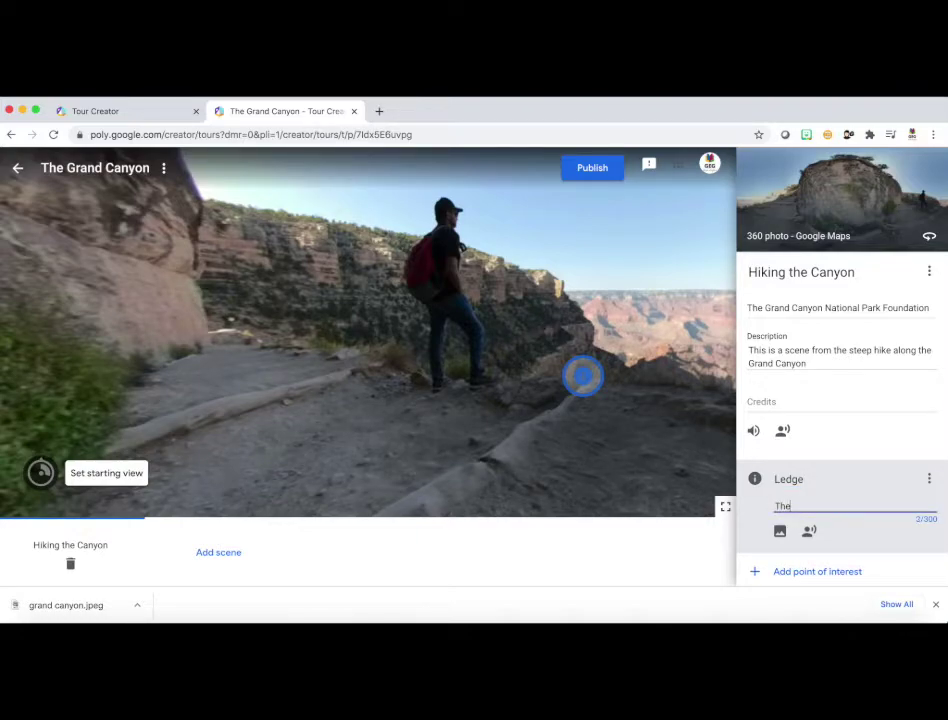
type(" hike does not have a fence")
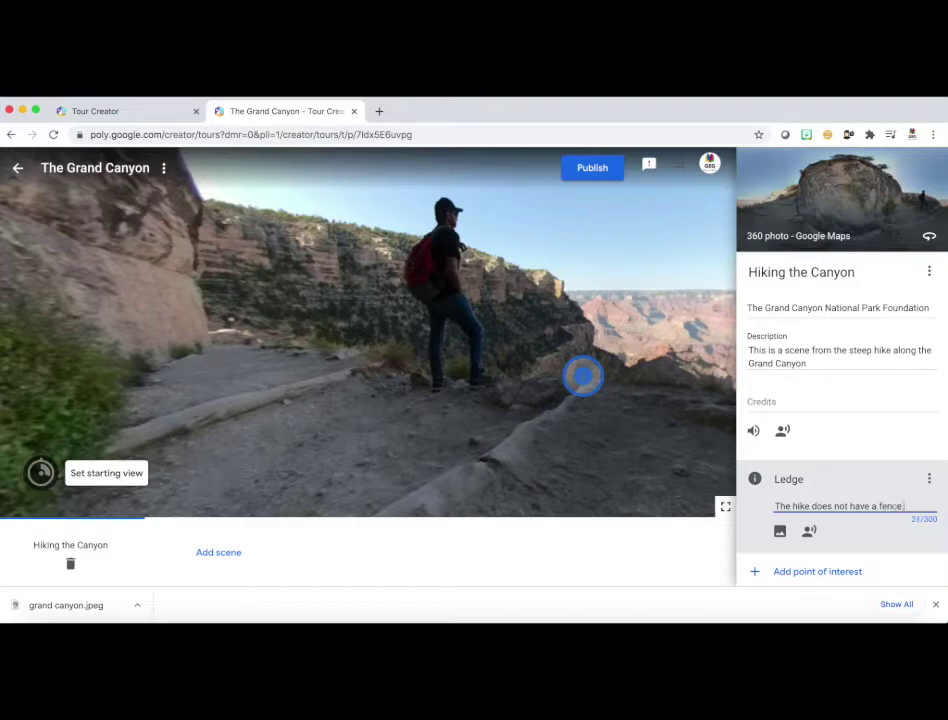
type(" or guard rails")
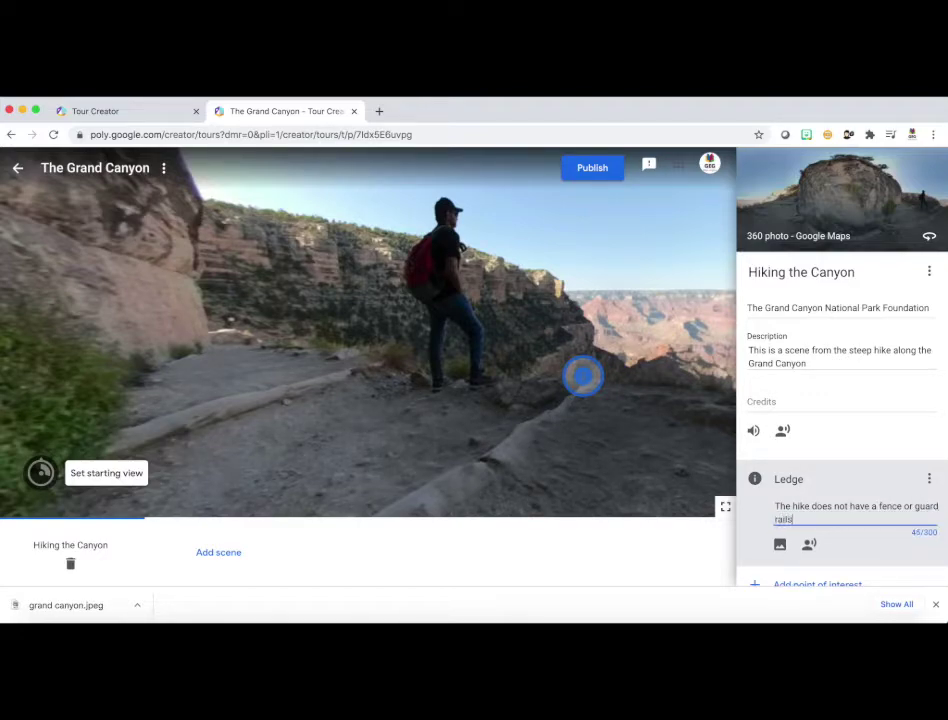
type(". Hikers must take precautions!")
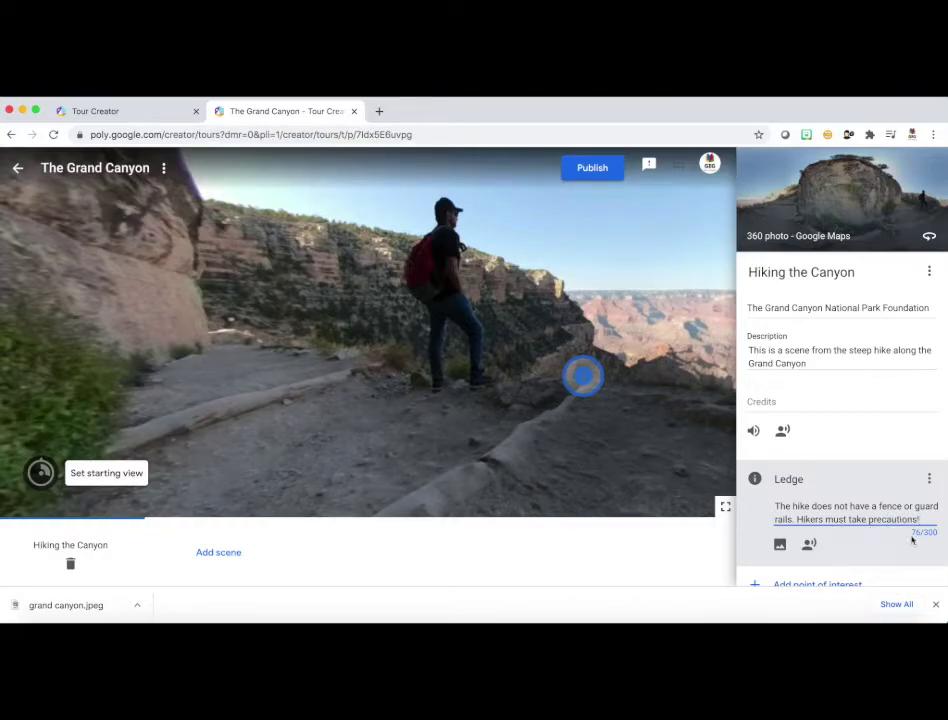
scroll(912, 540, "down", 1)
left_click_drag(662, 470, 518, 485)
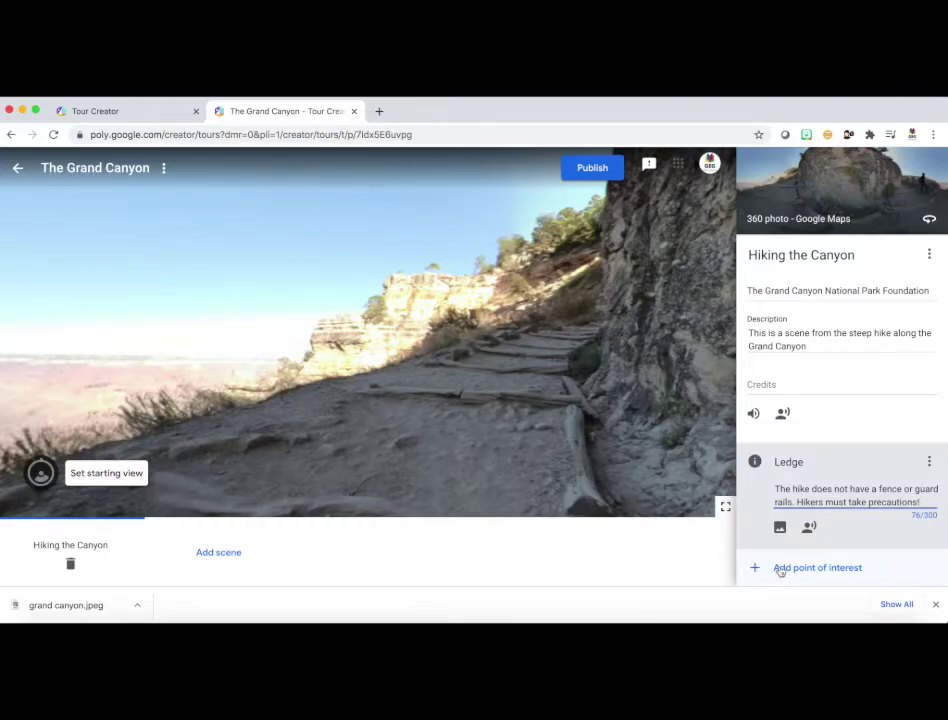
Step: Add a point of interest above the trail steps and name it 'Look Out Points'
left_click(781, 568)
left_click_drag(472, 366, 389, 273)
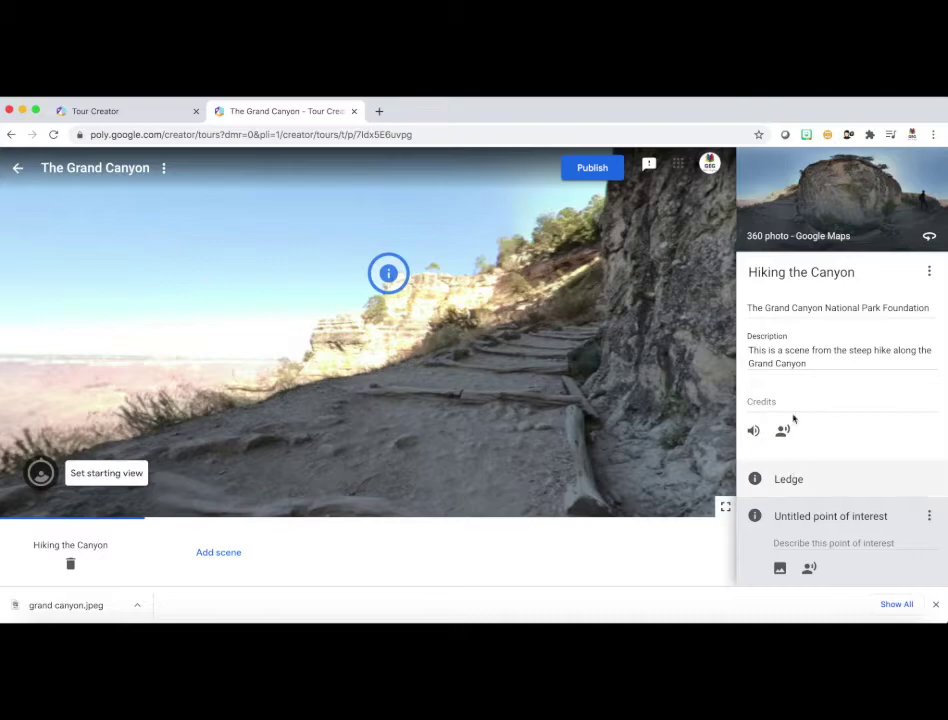
left_click(823, 517)
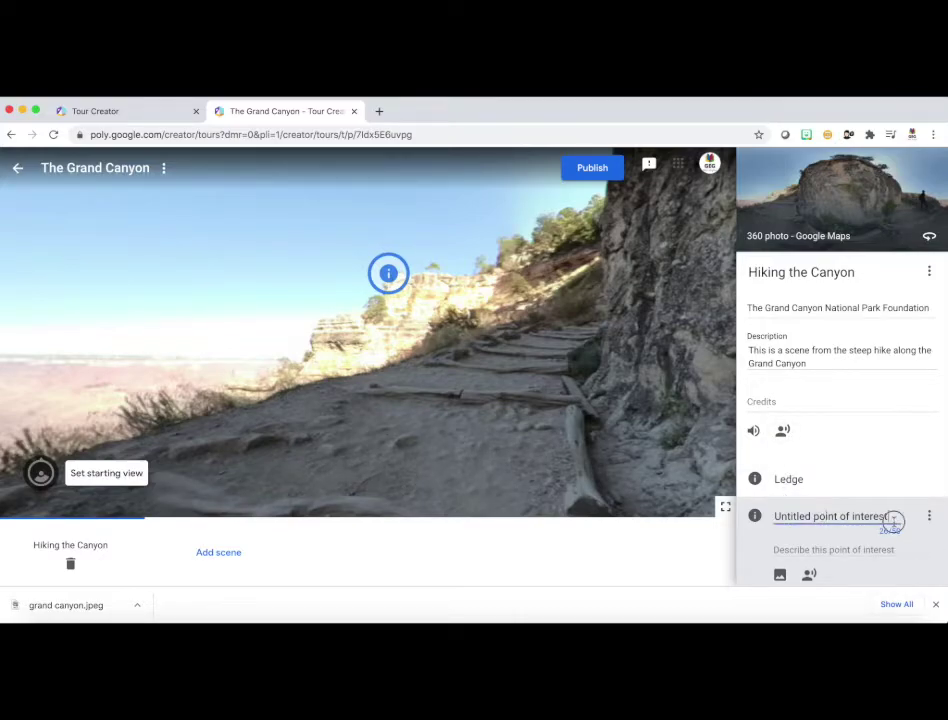
left_click_drag(889, 517, 782, 513)
type("Loo")
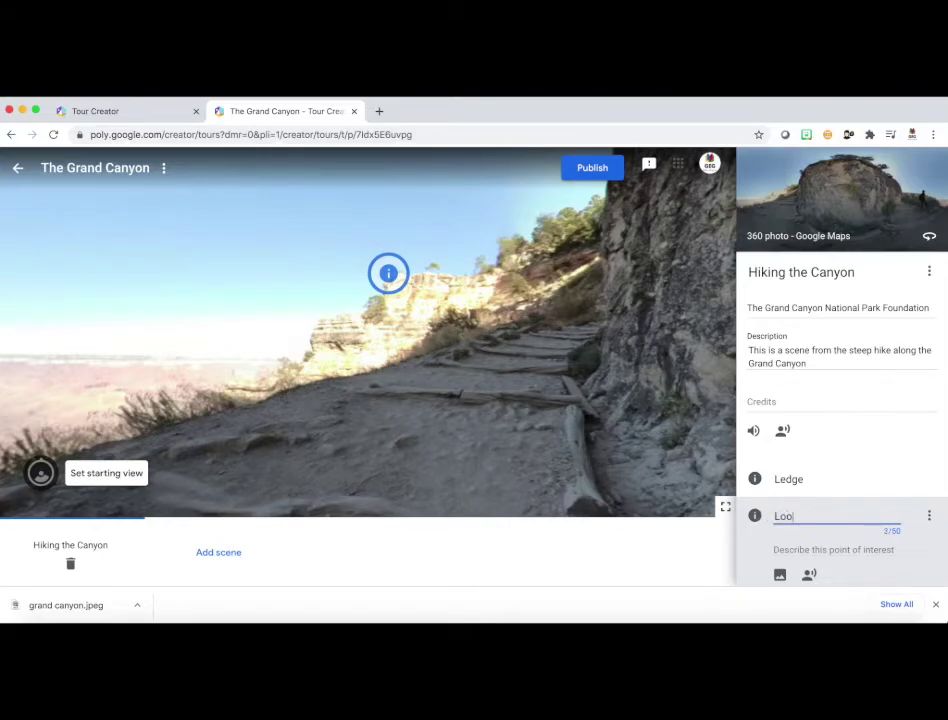
type("k Out Points")
Step: Describe it as various look out points through the rim of the Grand Canyon
left_click(823, 550)
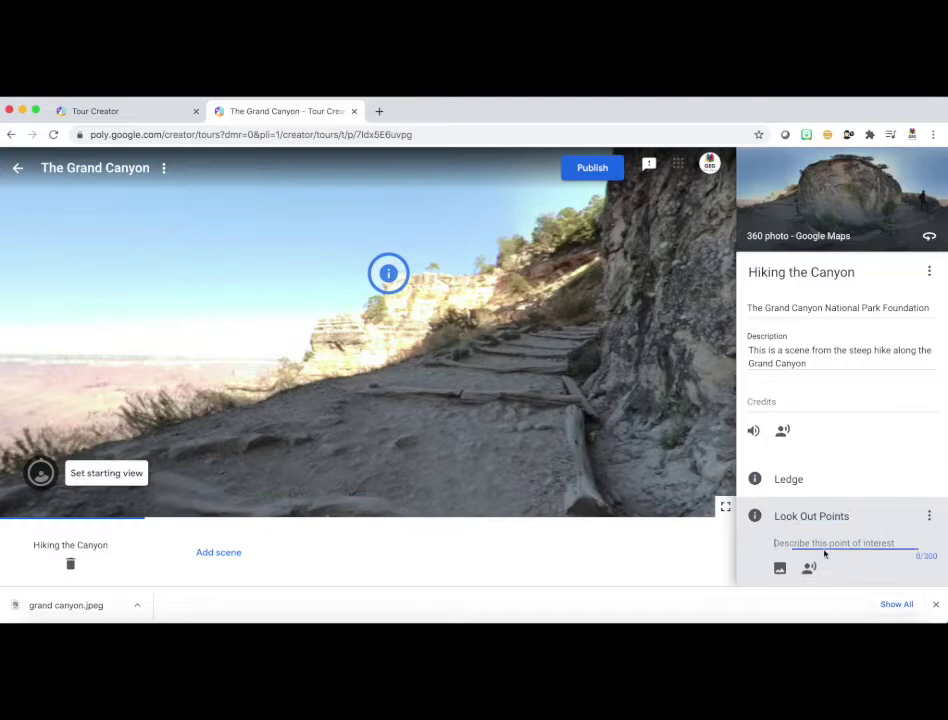
type("Various lo")
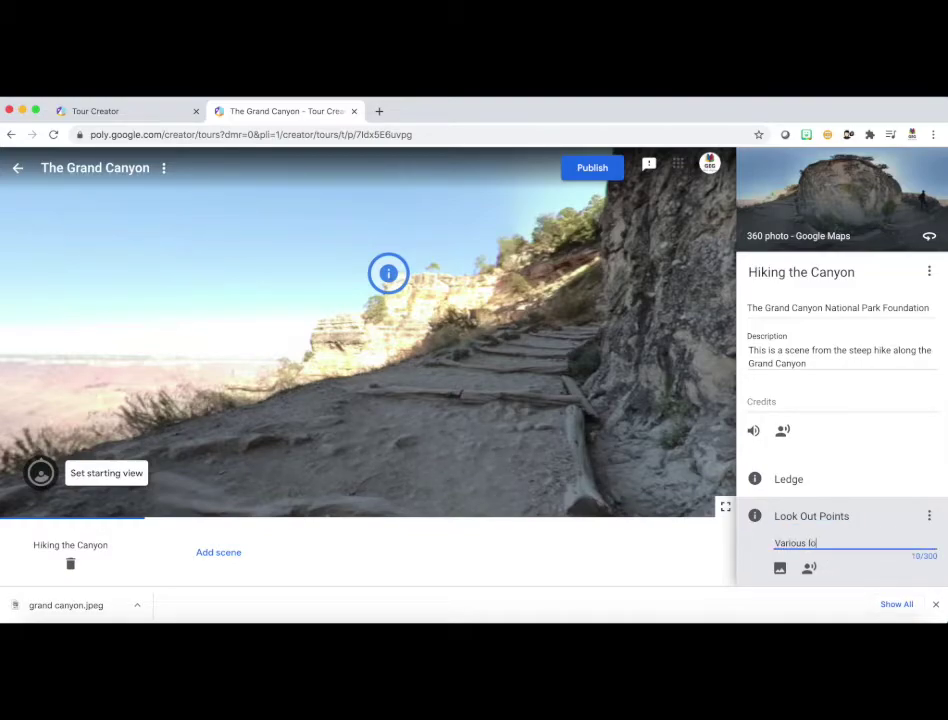
type("ok out points are located")
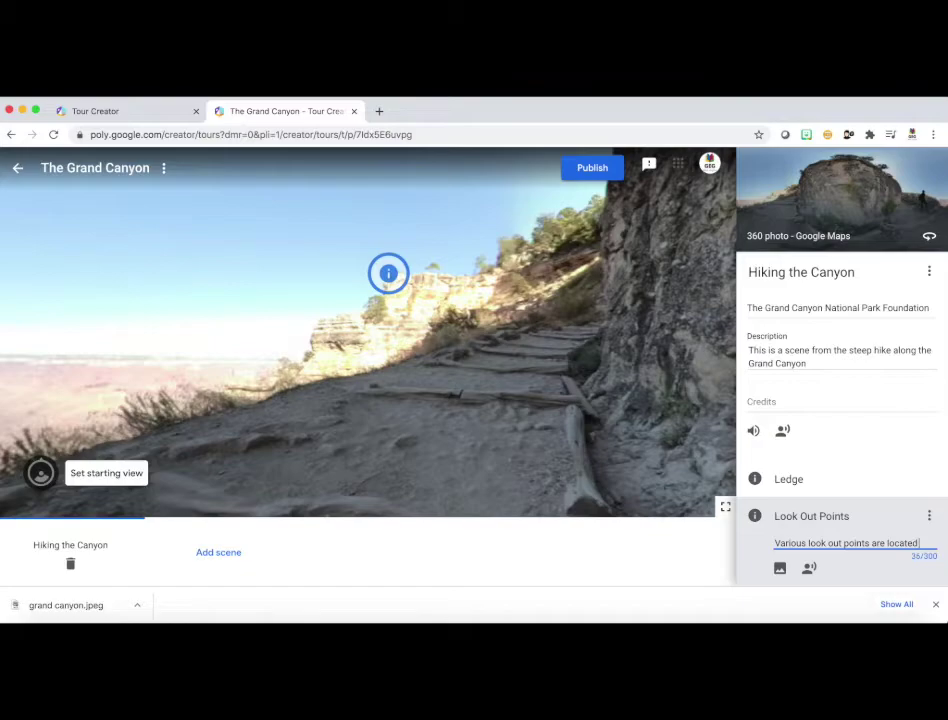
type("rhou")
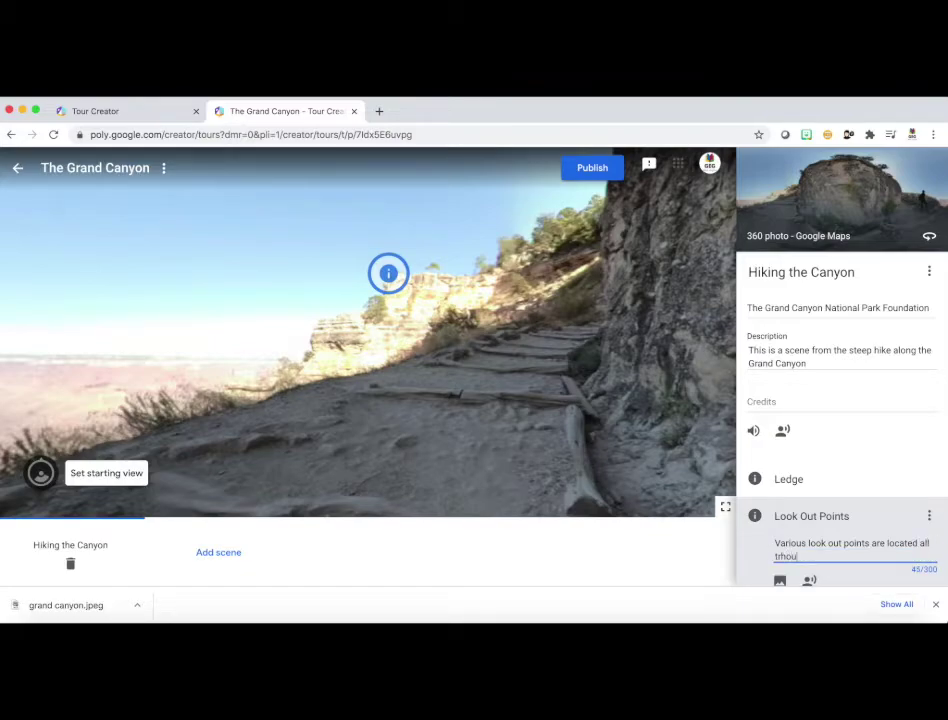
key("BackSpace")
key("BackSpace")
key("BackSpace")
key("BackSpace")
key("BackSpace")
type("hrough the rim of the Grand Canyon.")
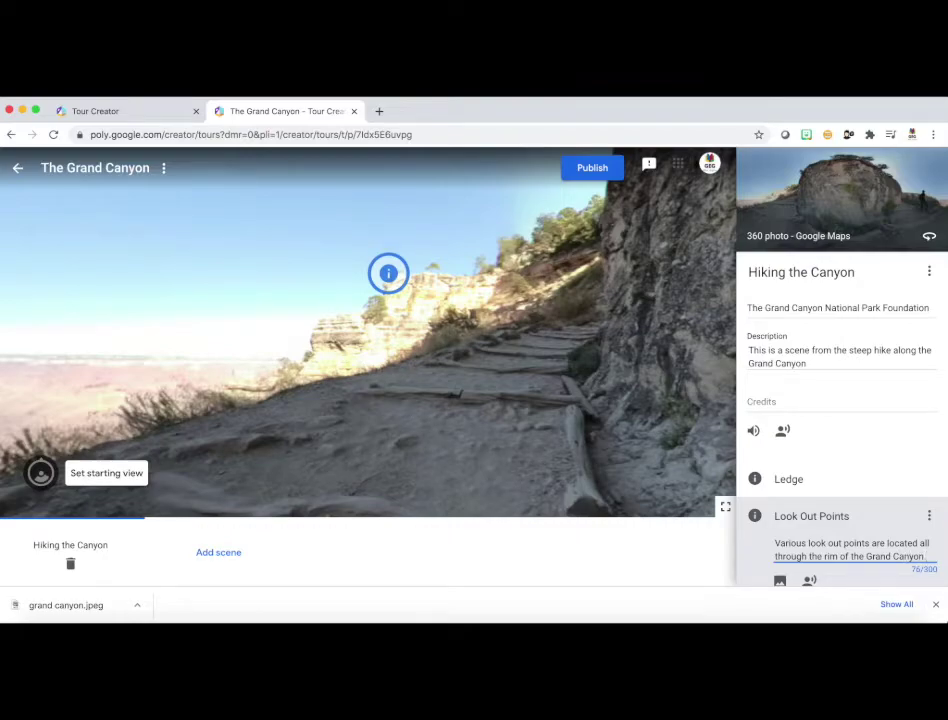
scroll(842, 400, "down", 2)
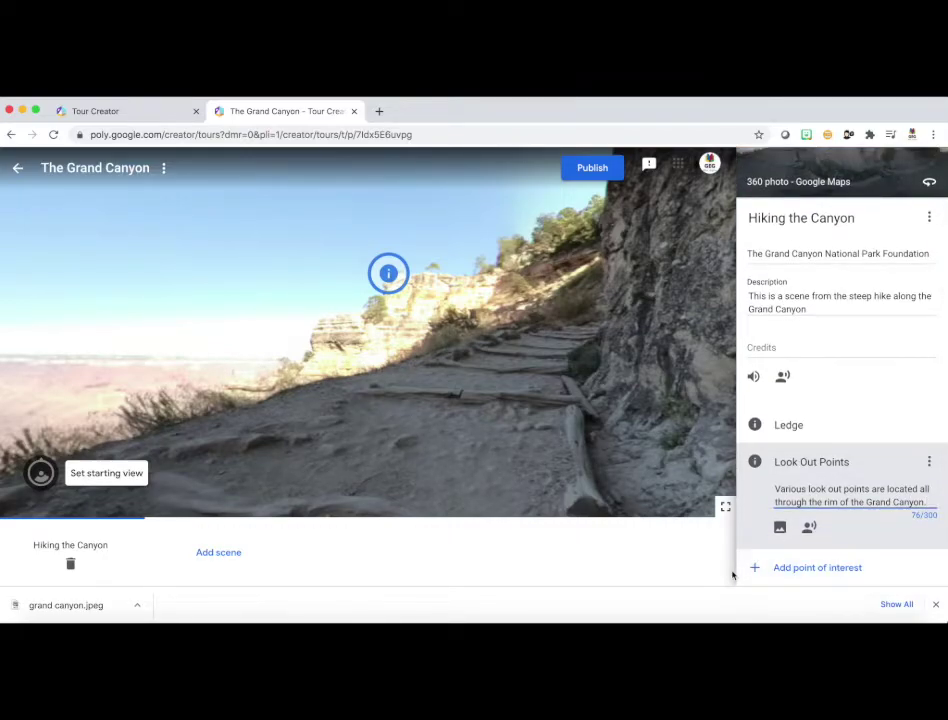
left_click(654, 423)
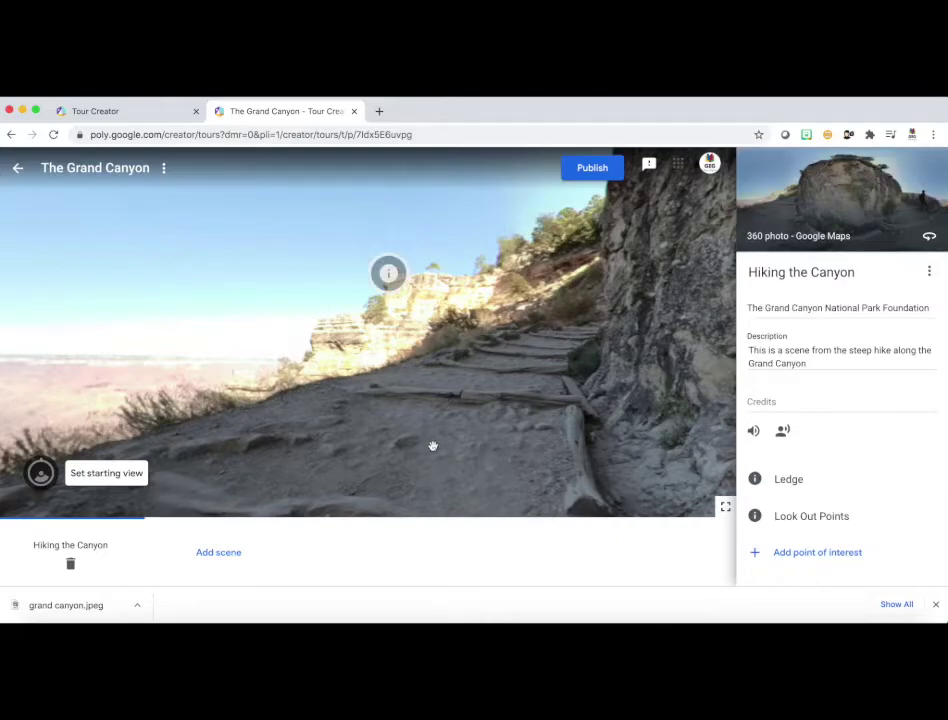
Step: Save a starting view for Hiking the Canyon with the open canyon framed on the left
left_click_drag(453, 440, 552, 432)
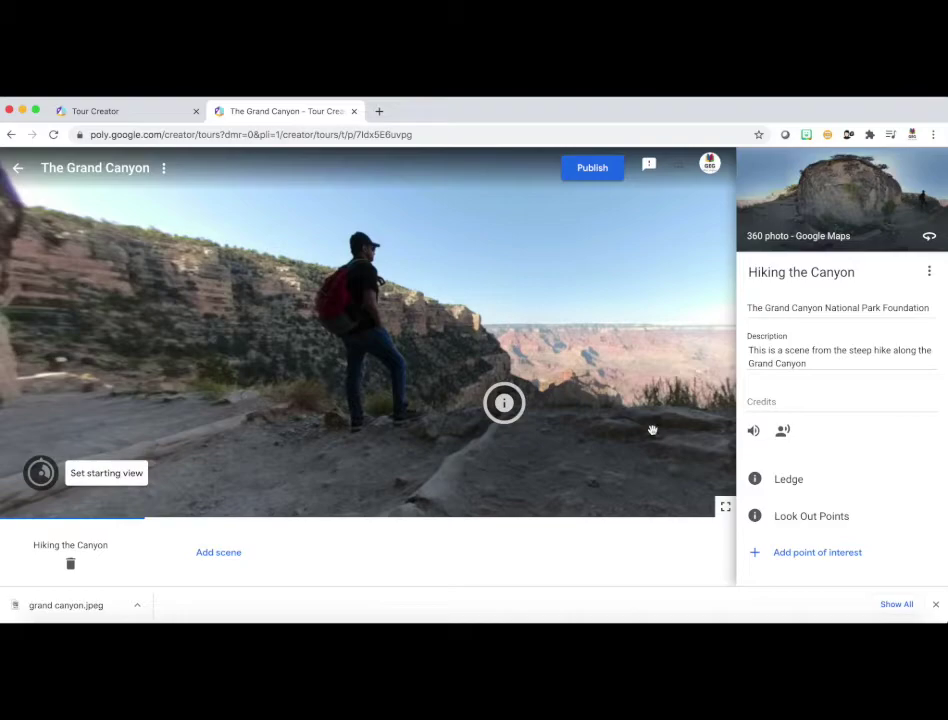
left_click_drag(652, 430, 604, 427)
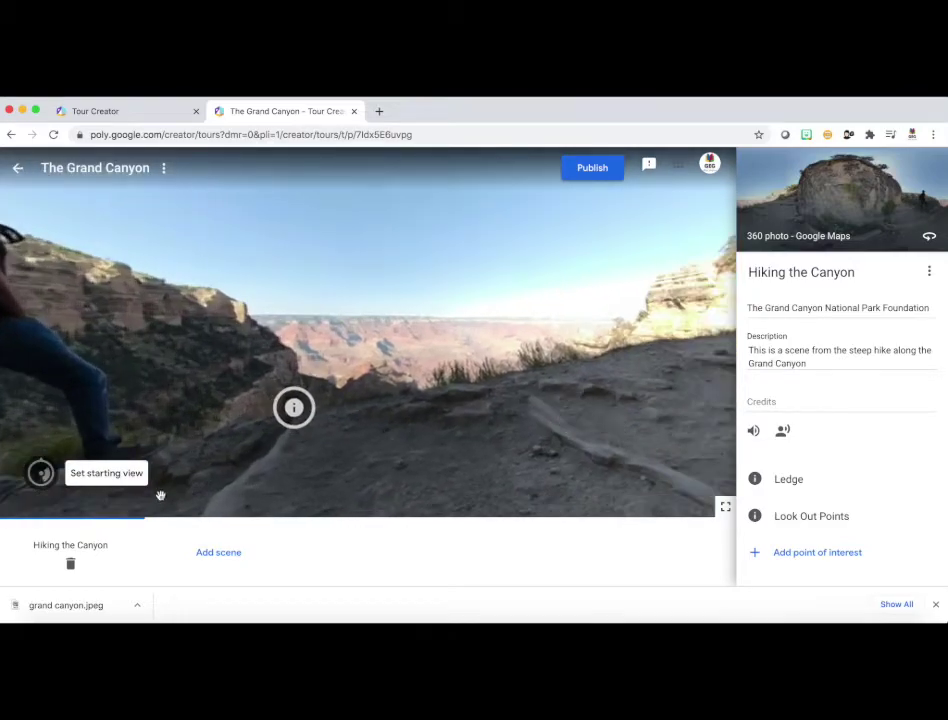
left_click(135, 476)
left_click_drag(383, 478, 925, 402)
left_click_drag(380, 380, 736, 379)
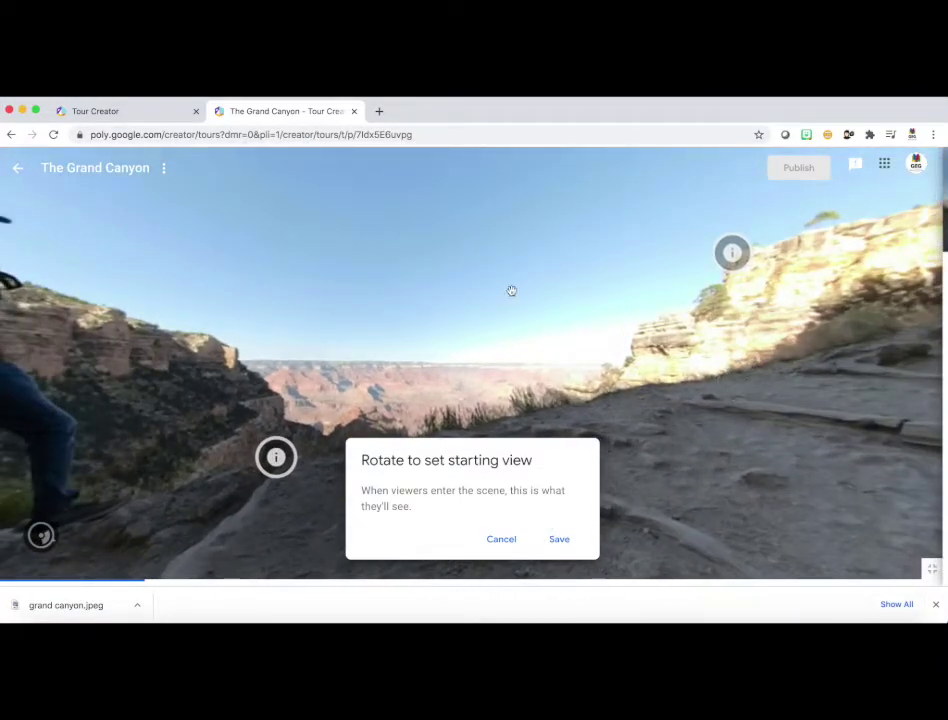
left_click(560, 541)
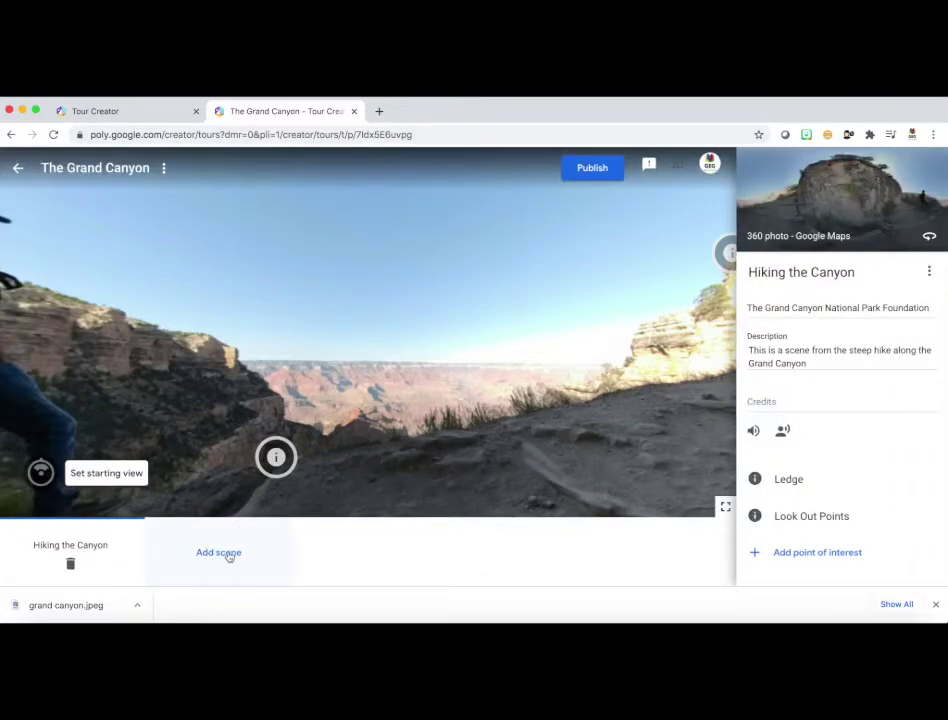
left_click(229, 556)
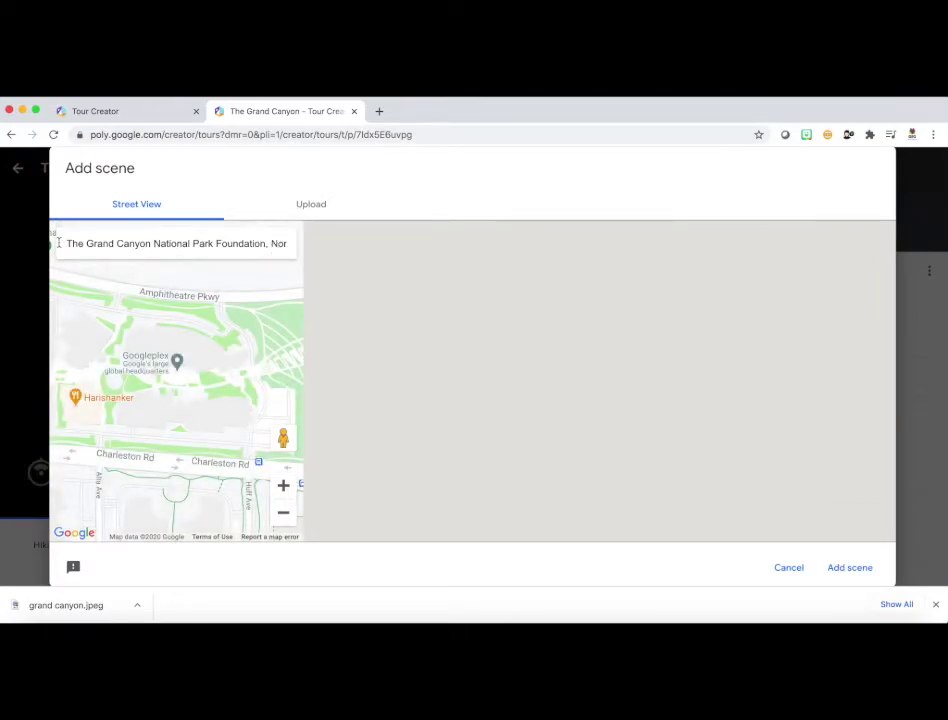
left_click_drag(59, 242, 318, 249)
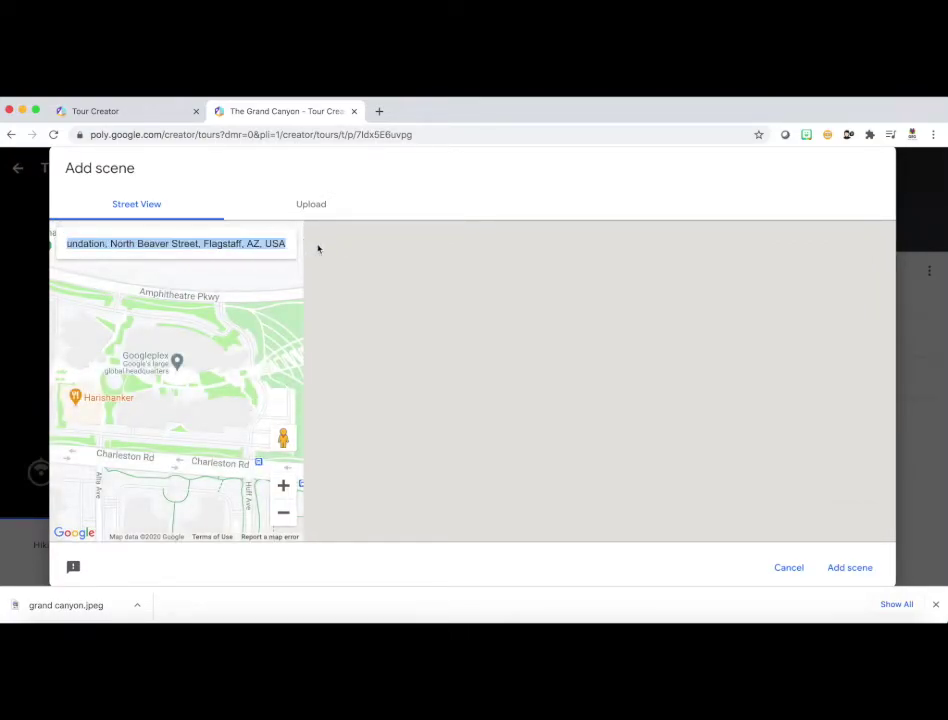
key("BackSpace")
type("The Gran")
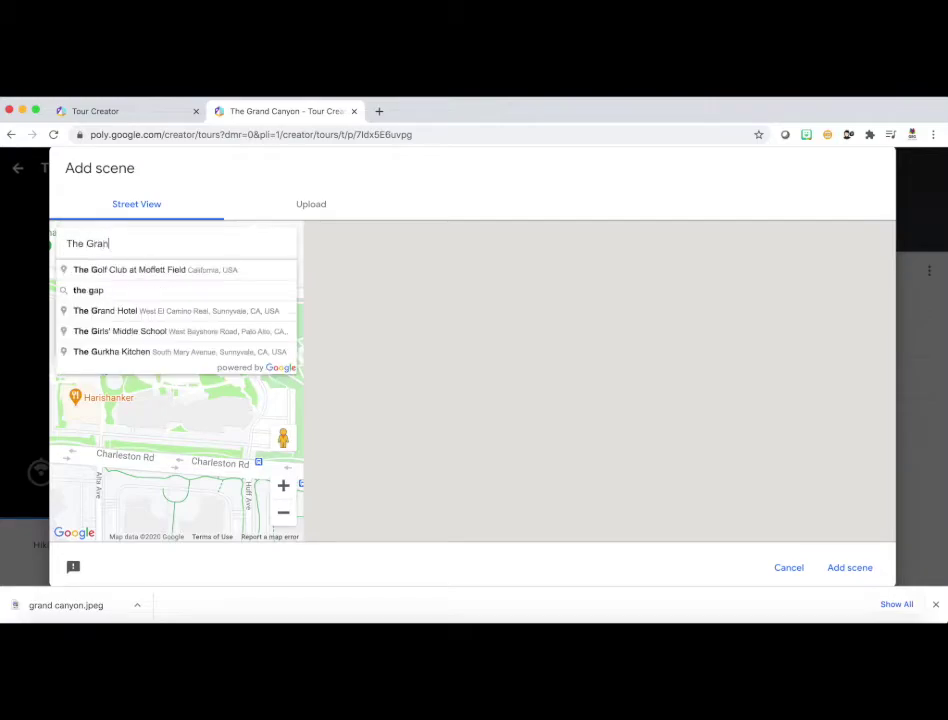
type("d Canyon")
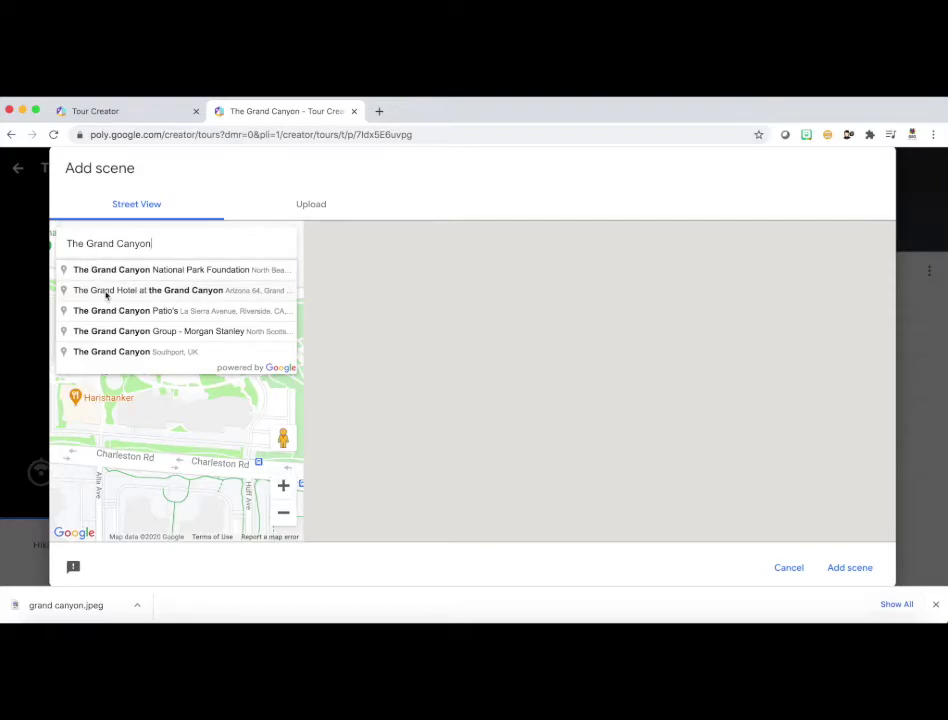
left_click(110, 270)
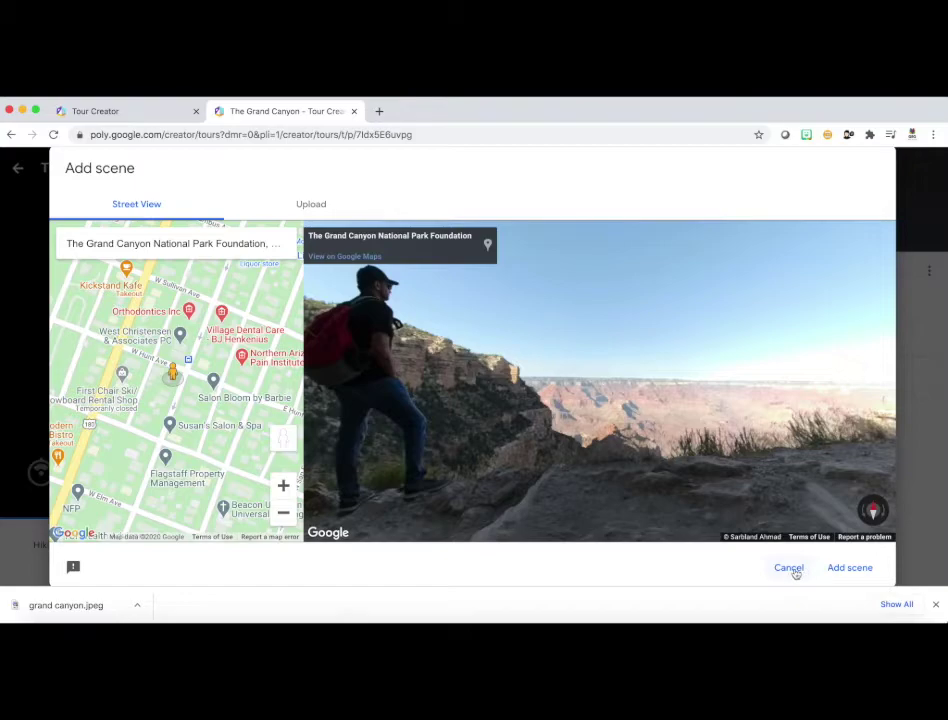
left_click(793, 570)
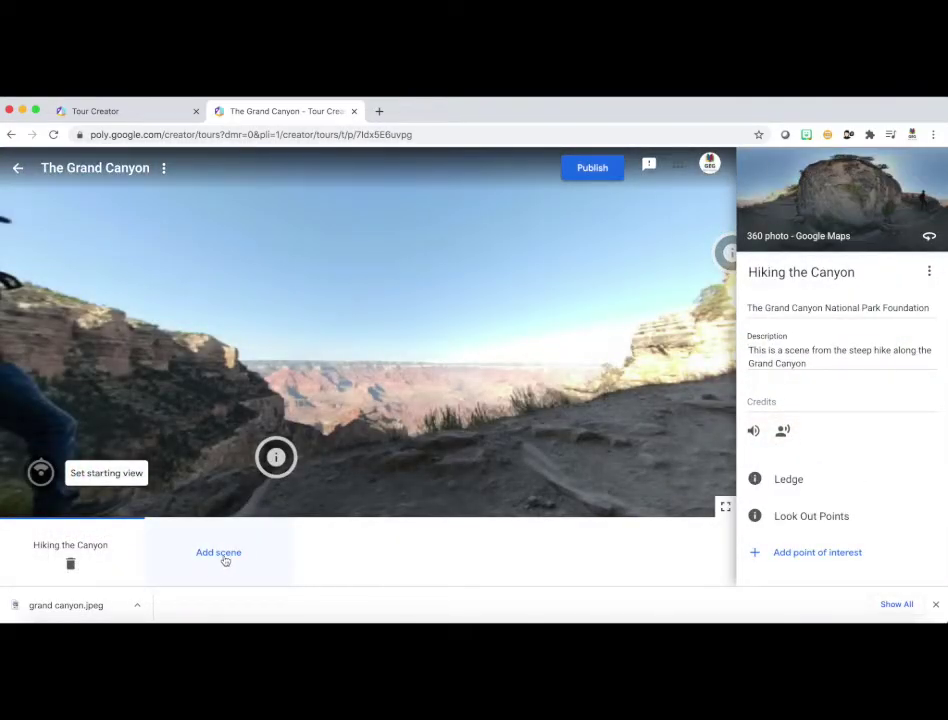
Step: In a new Add scene search, replace the old place with Grand Canyon National Park
left_click(224, 558)
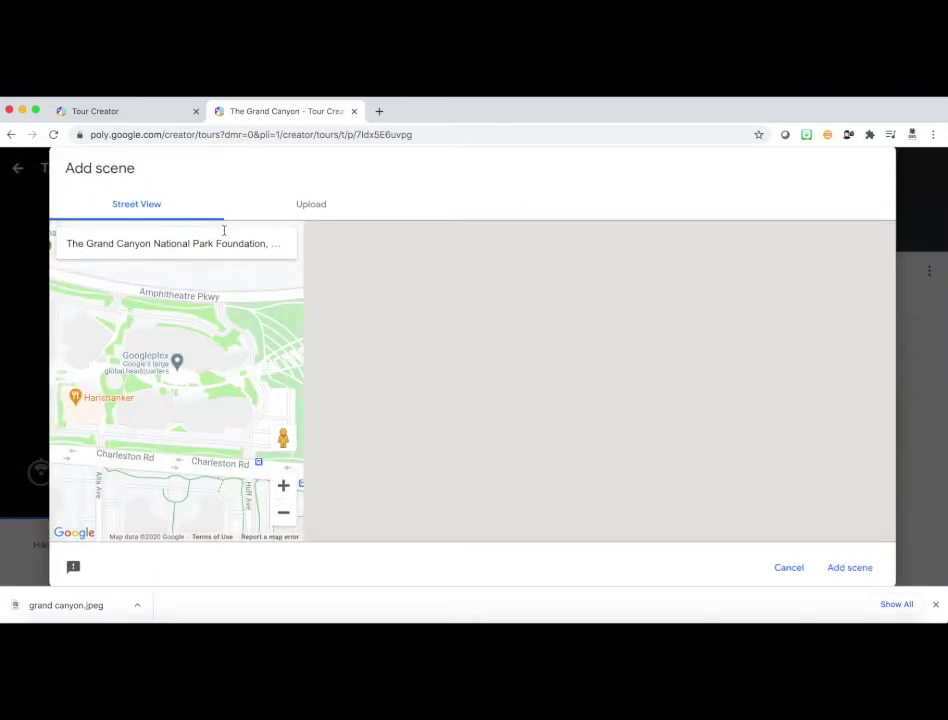
left_click(219, 240)
left_click_drag(64, 244, 293, 251)
key("BackSpace")
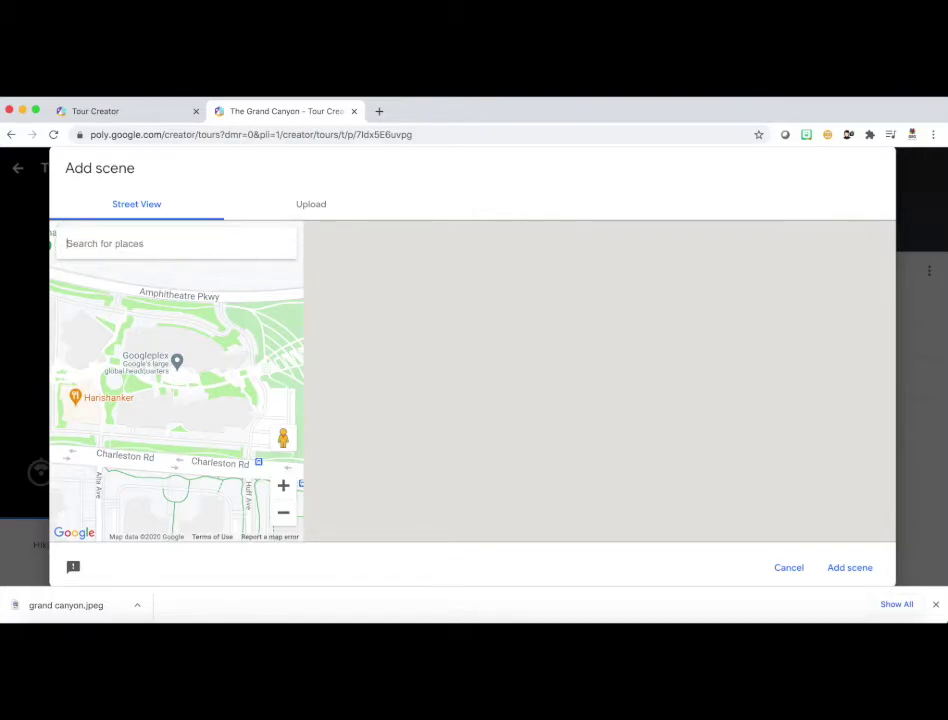
type("Grand Can")
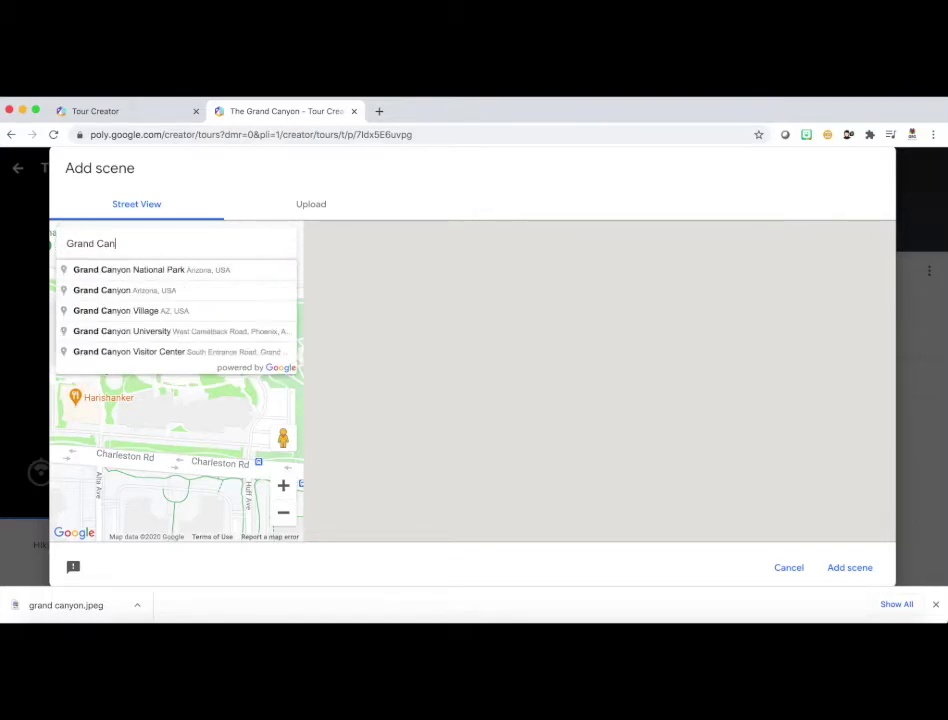
left_click(221, 270)
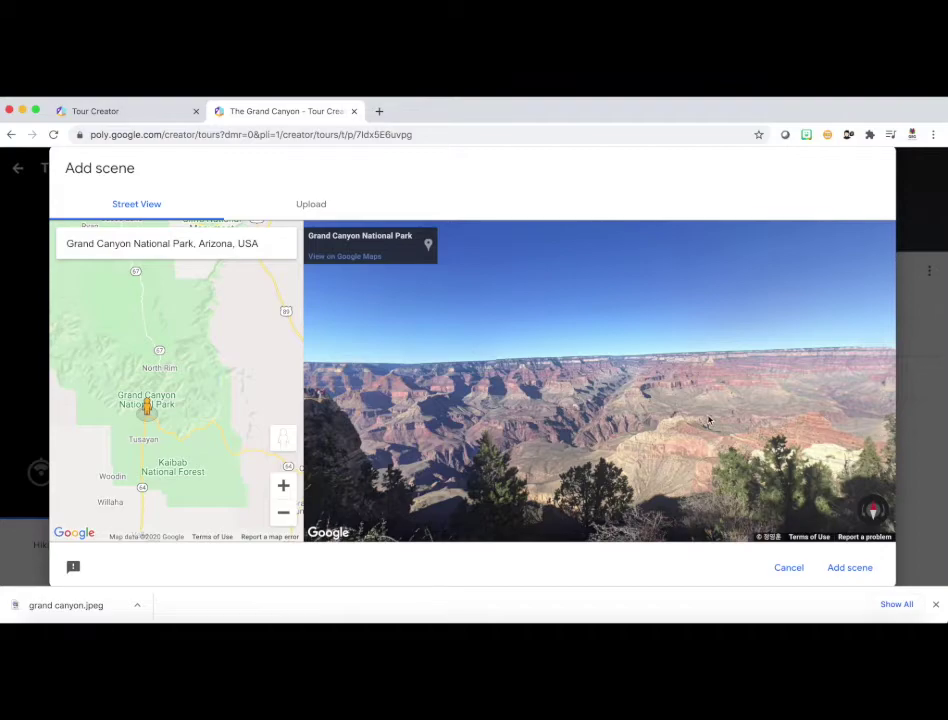
Step: Move to a nearby viewpoint facing the path and railing, and add it as a scene
left_click_drag(708, 421, 787, 388)
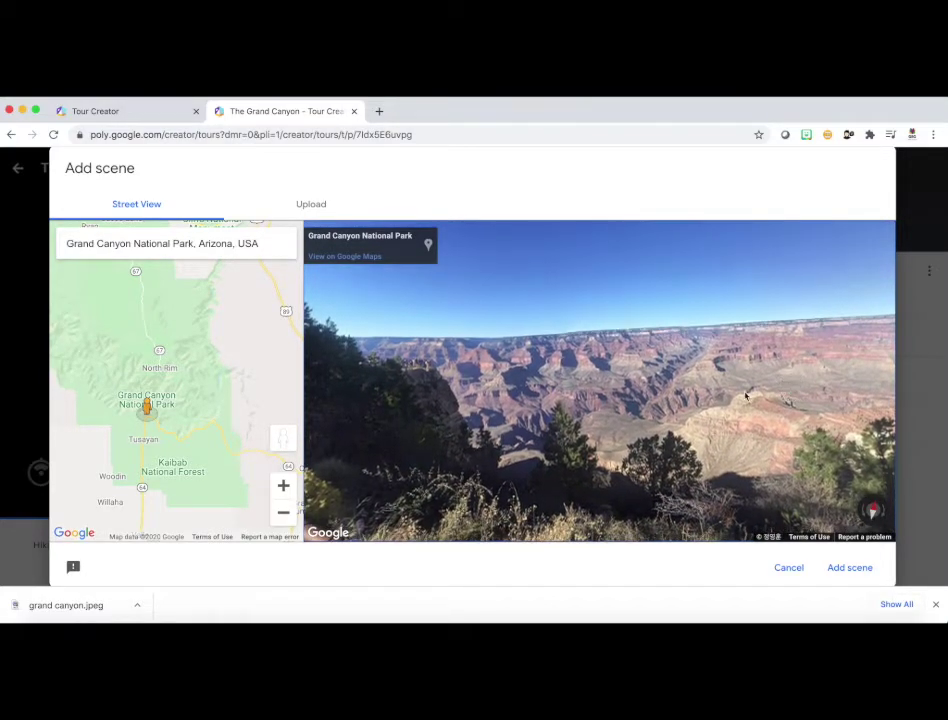
left_click(585, 372)
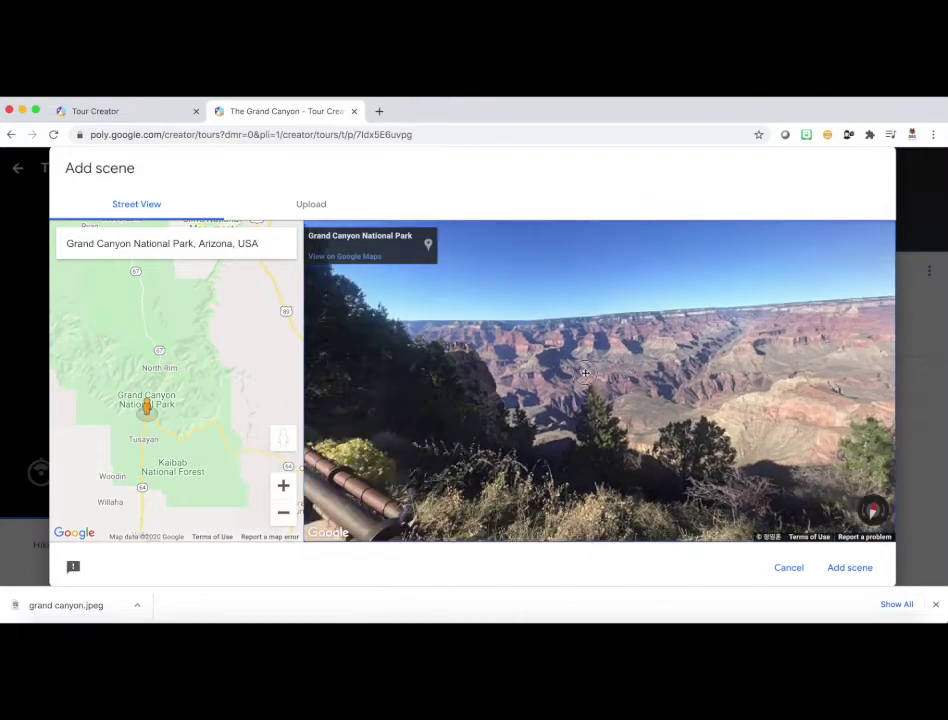
left_click_drag(585, 372, 450, 372)
left_click(855, 568)
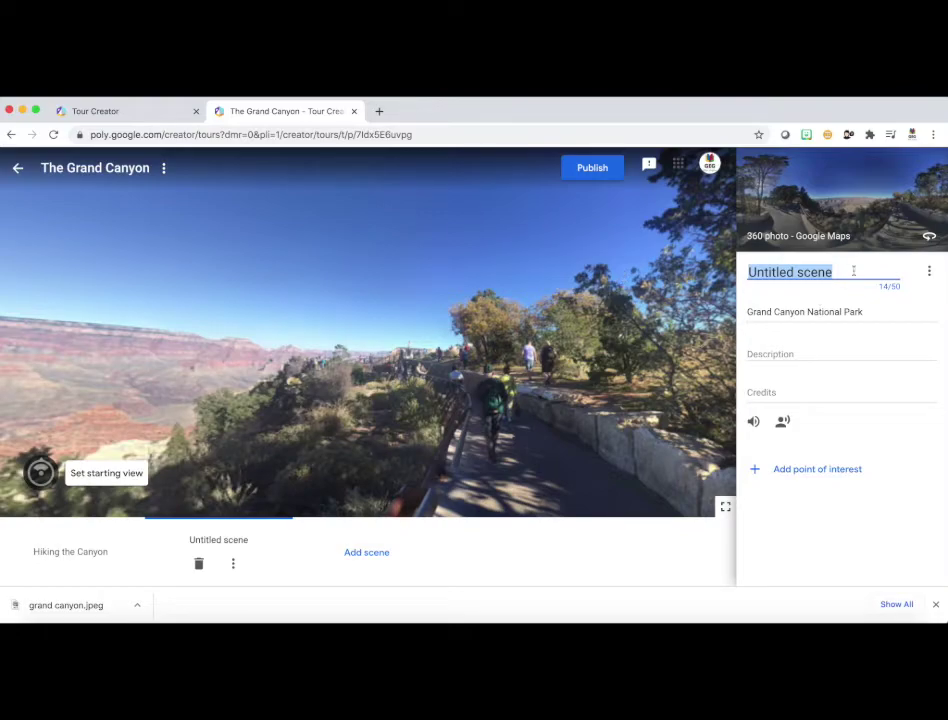
Step: Retitle the scene 'Views From the Rim' and describe it as 'View the Grand Canyon from the rim'
key("BackSpace")
type("Vi")
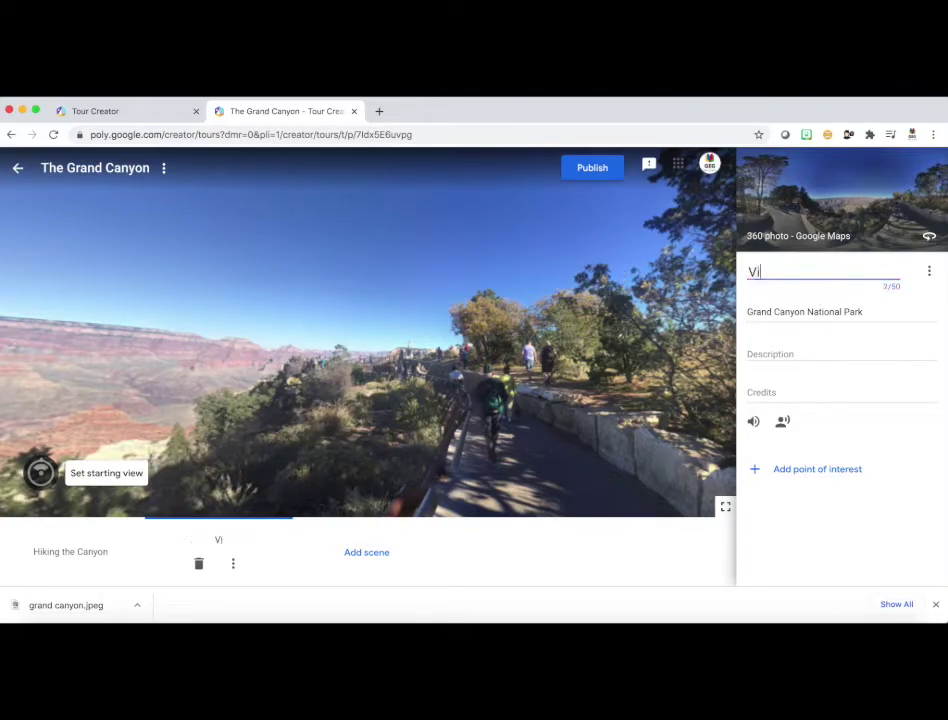
type("ews From ")
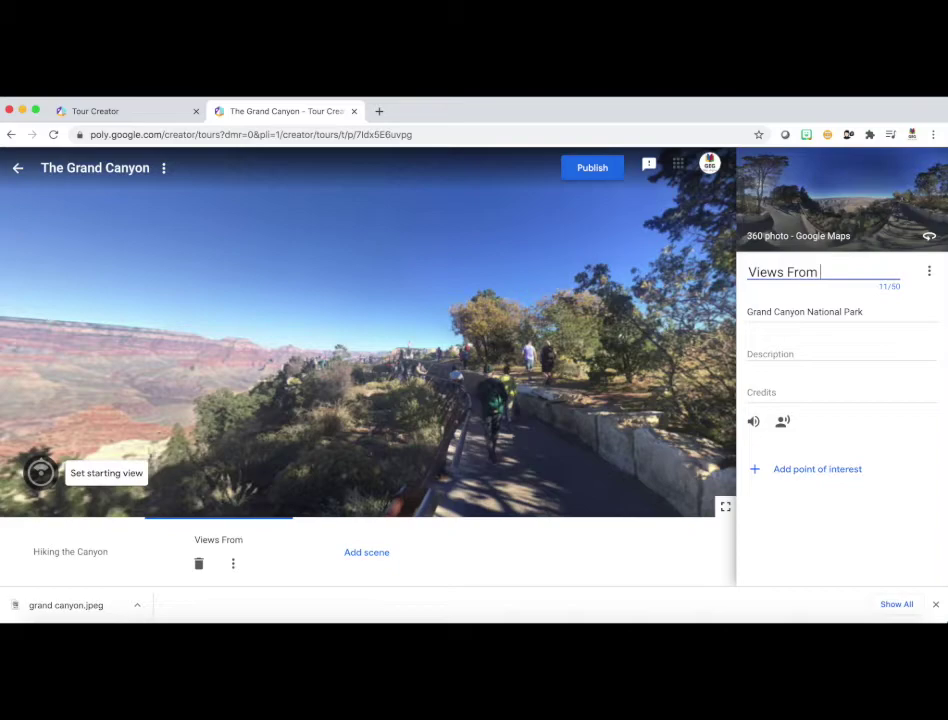
type("the Rim")
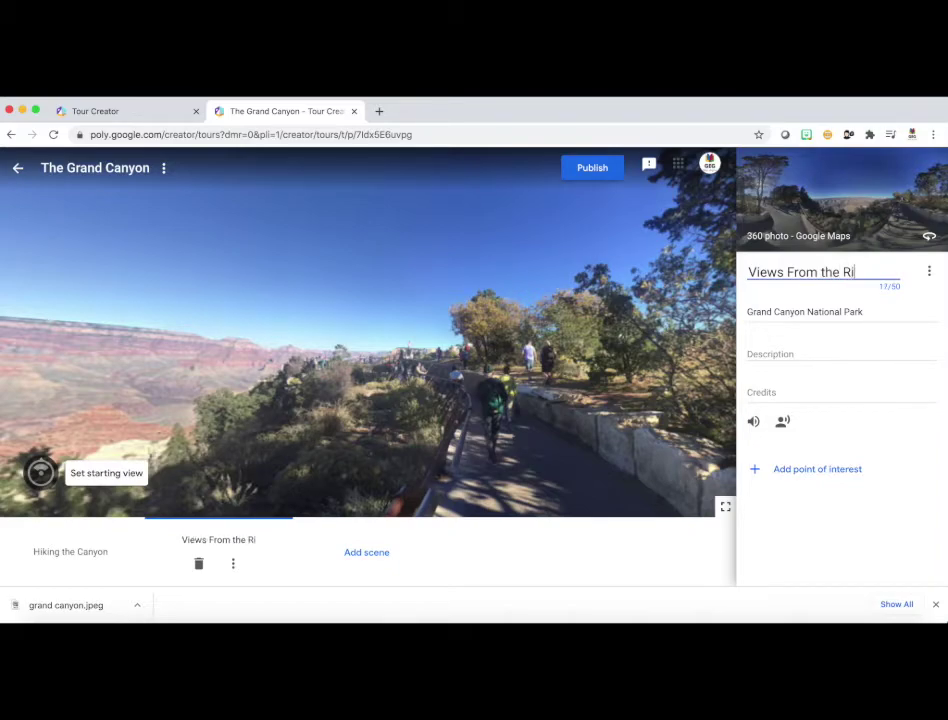
left_click(793, 352)
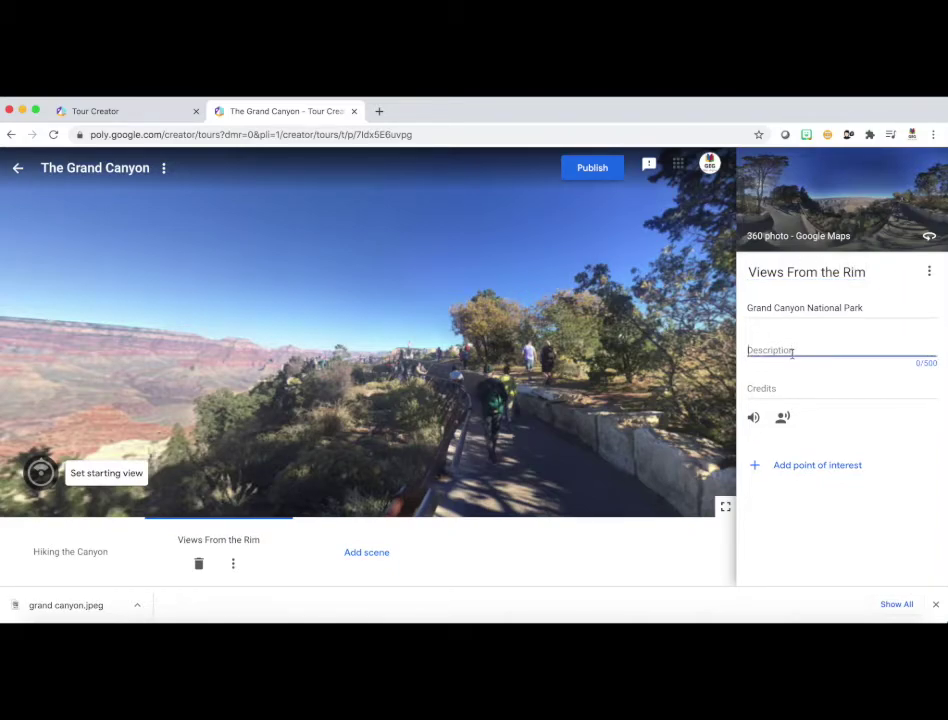
type("View the G")
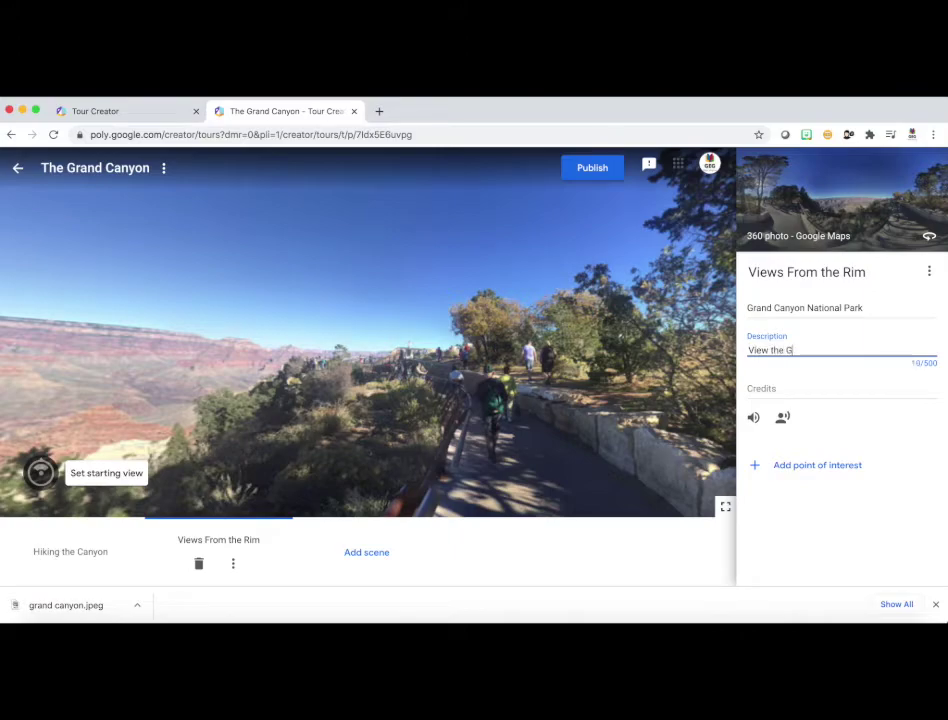
type("rand Canyon from the rim")
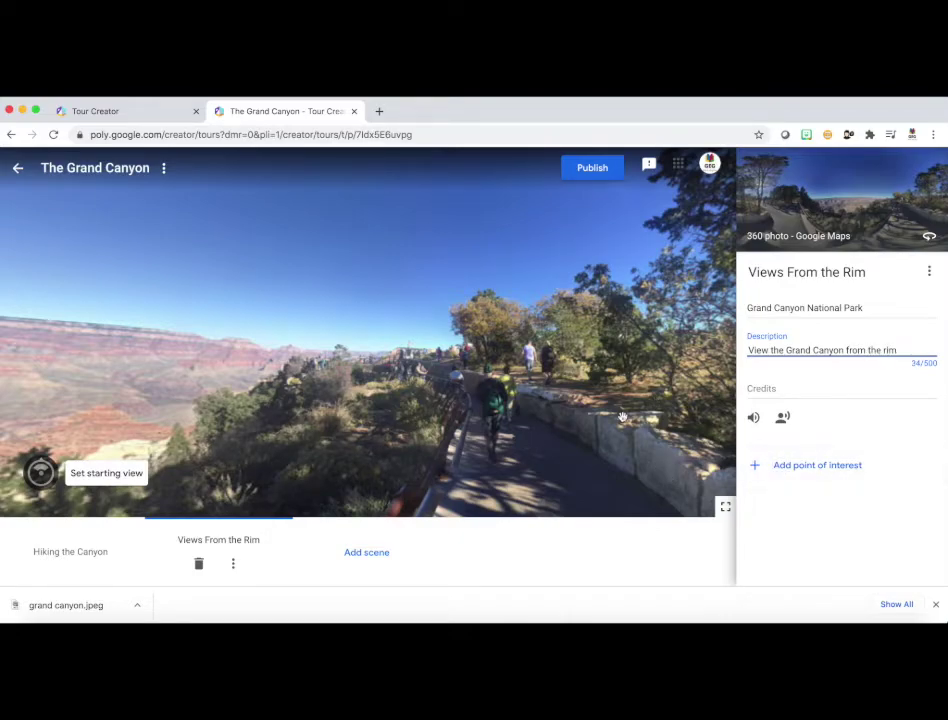
left_click_drag(425, 423, 436, 401)
Step: Add a point of interest on the paved path and title it 'Walking Path'
left_click(813, 472)
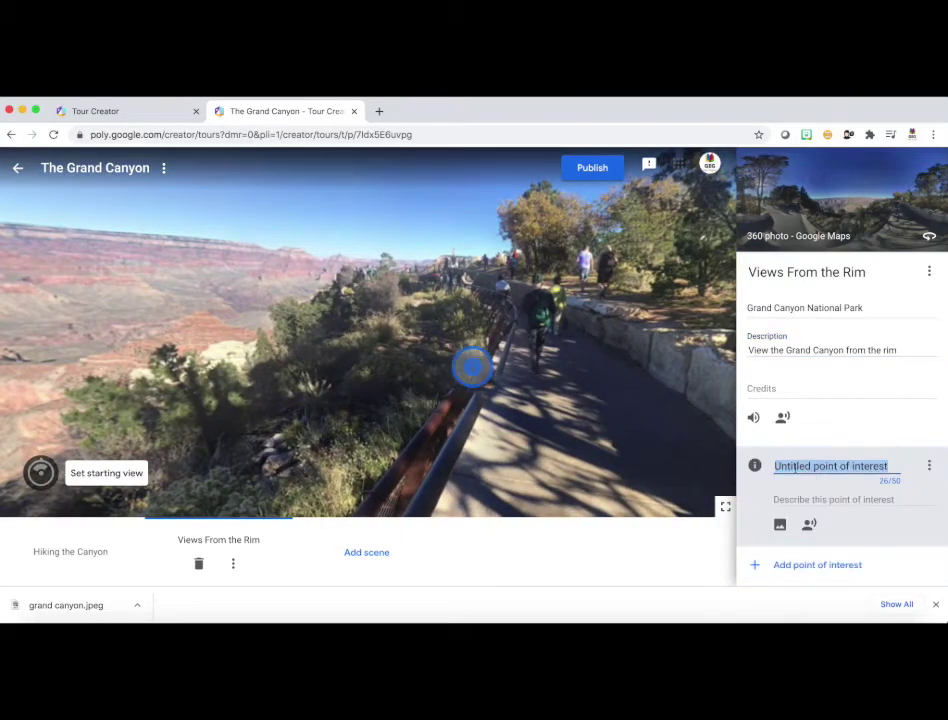
left_click_drag(468, 370, 586, 420)
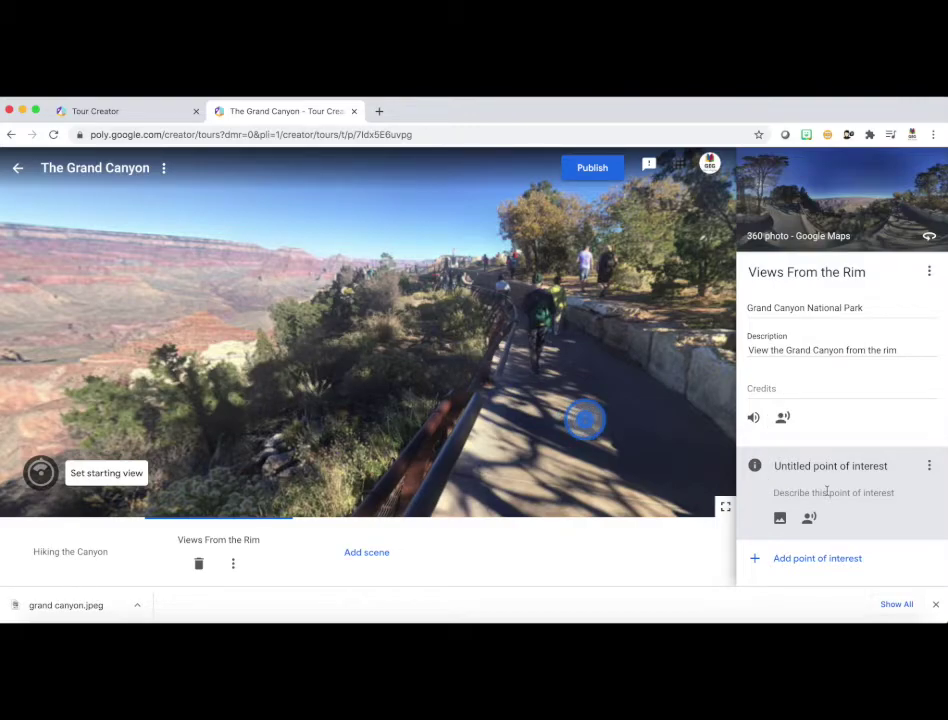
left_click(885, 465)
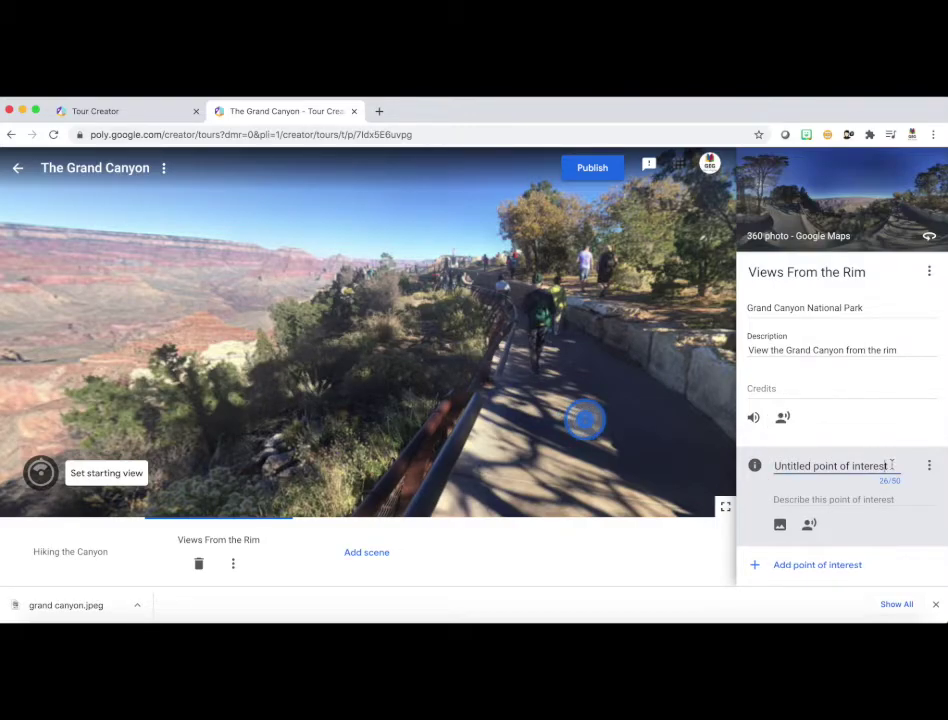
left_click_drag(891, 465, 771, 464)
key("BackSpace")
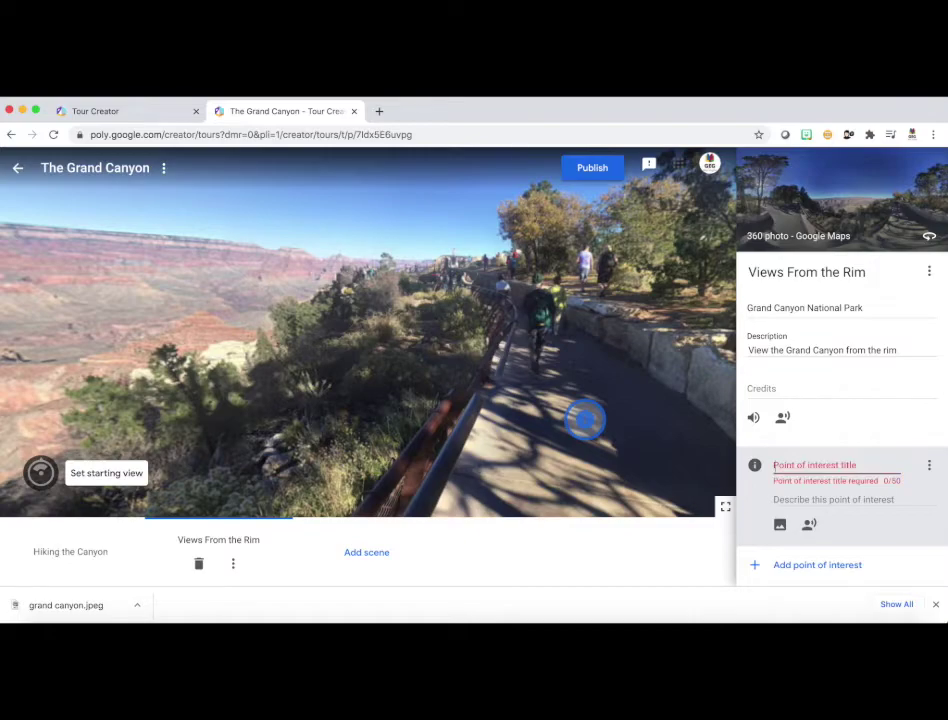
type("Walking Path")
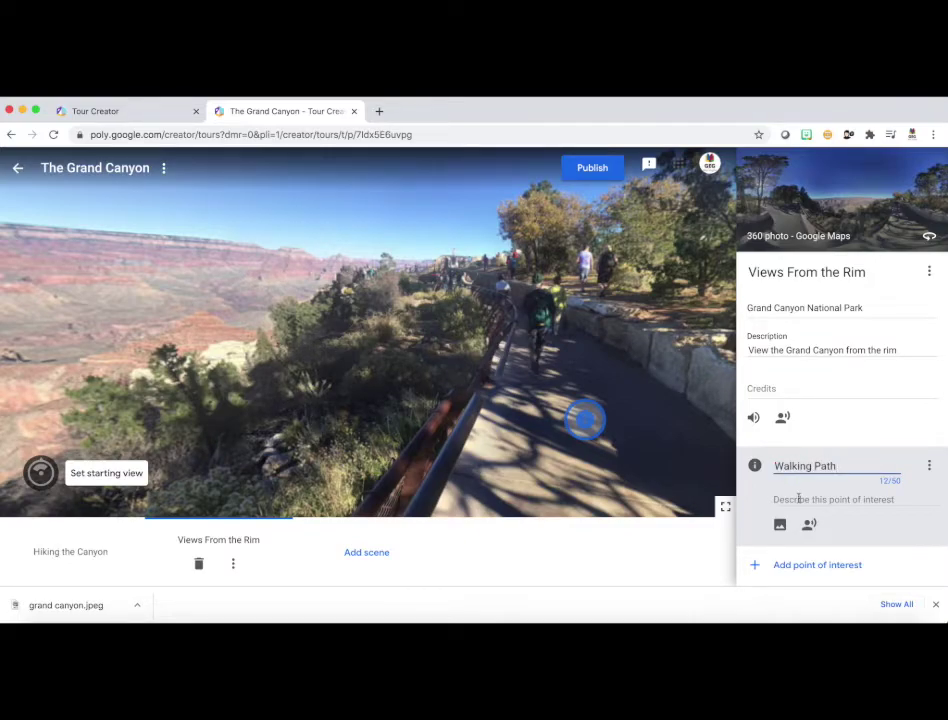
Step: Describe Walking Path as visitors from around the world walking the easy paved path at the rim
left_click(799, 500)
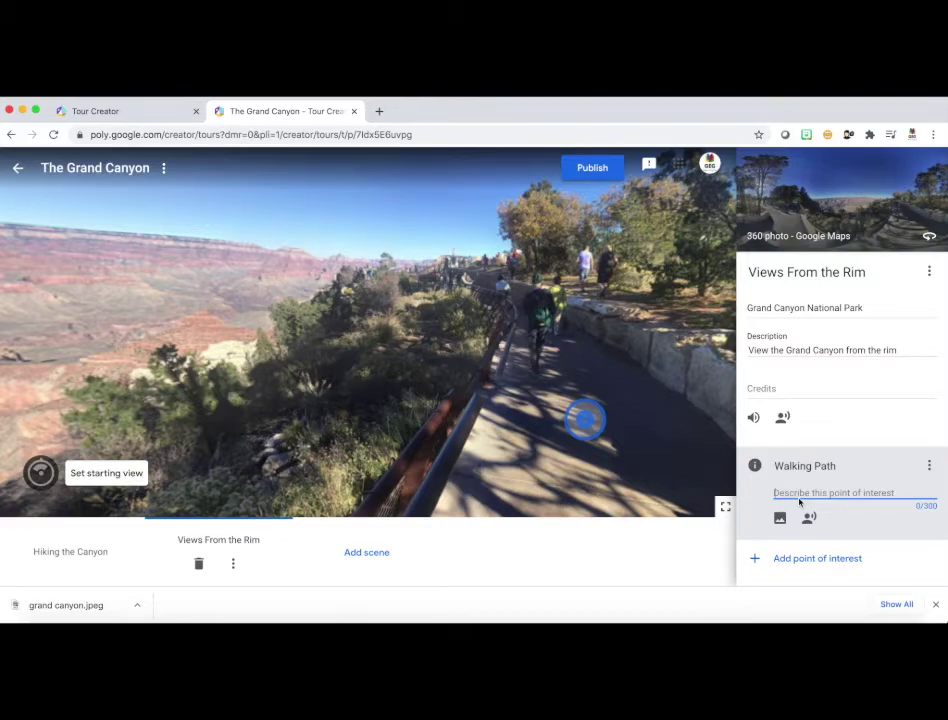
type("Viewers from around the world come to")
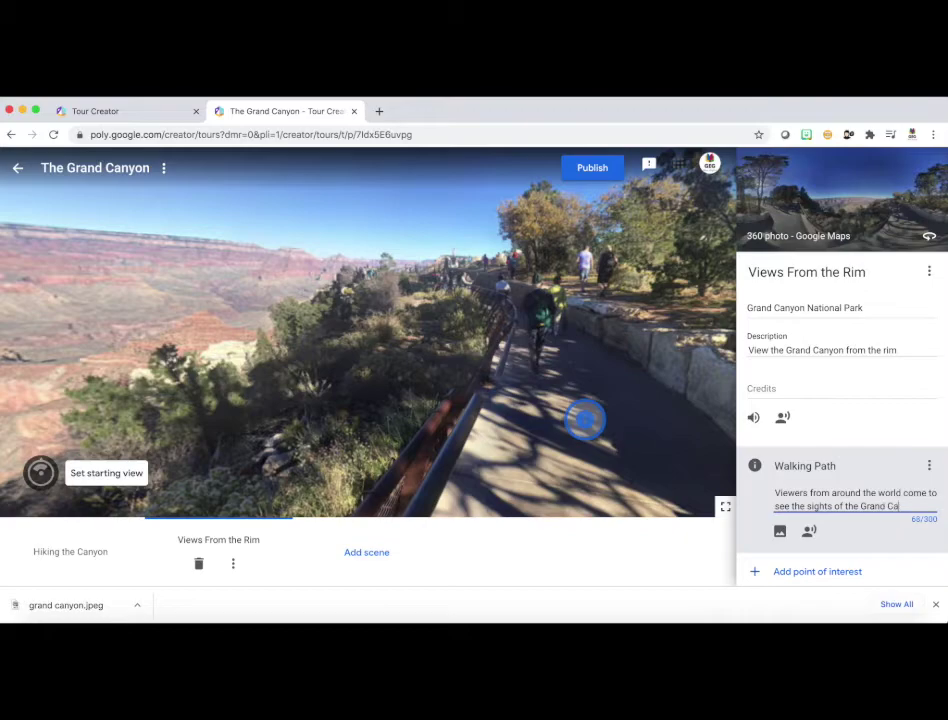
type("nd walk the easy paved pa")
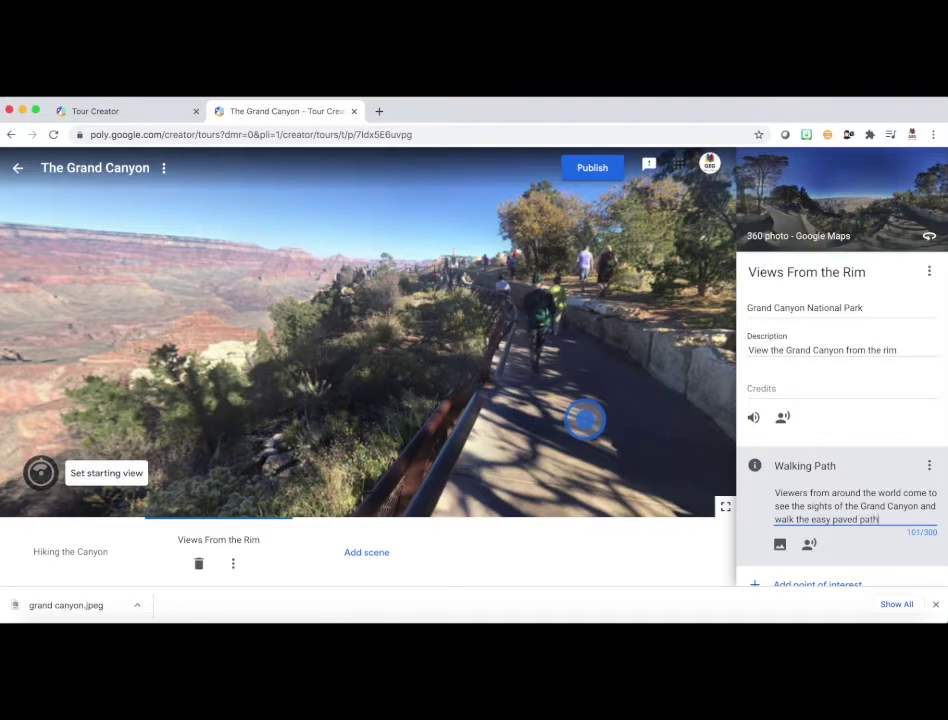
type("the rim.")
left_click(580, 387)
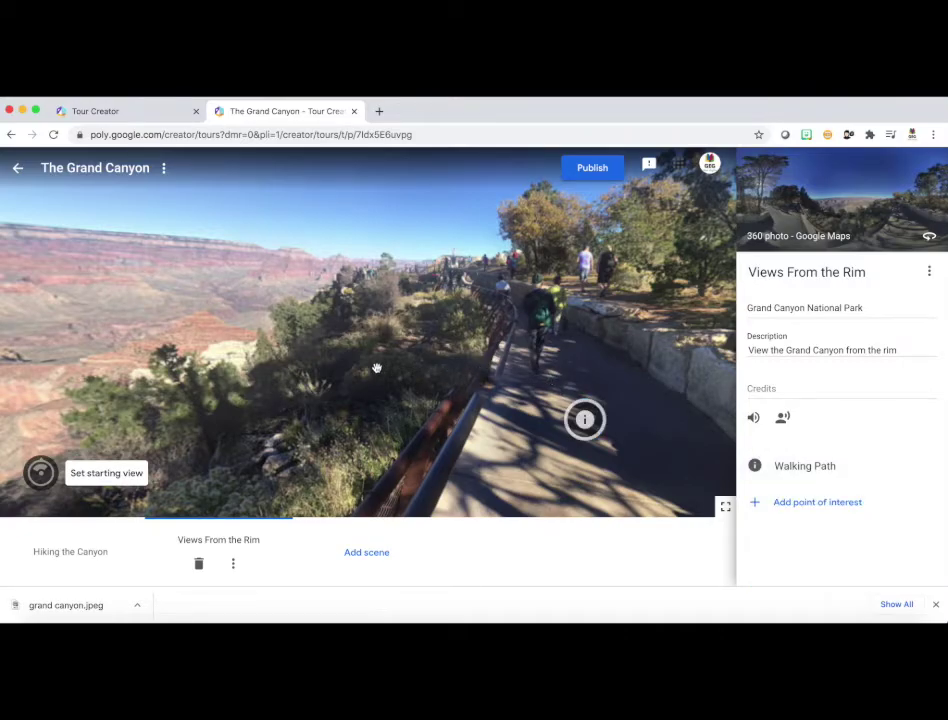
left_click_drag(376, 368, 411, 371)
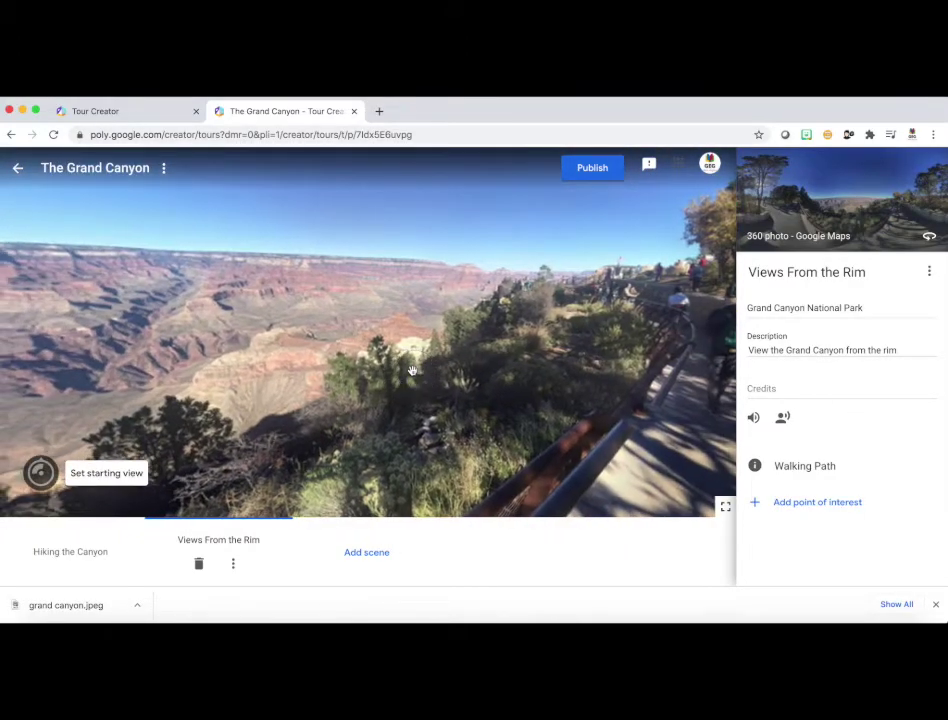
left_click(797, 467)
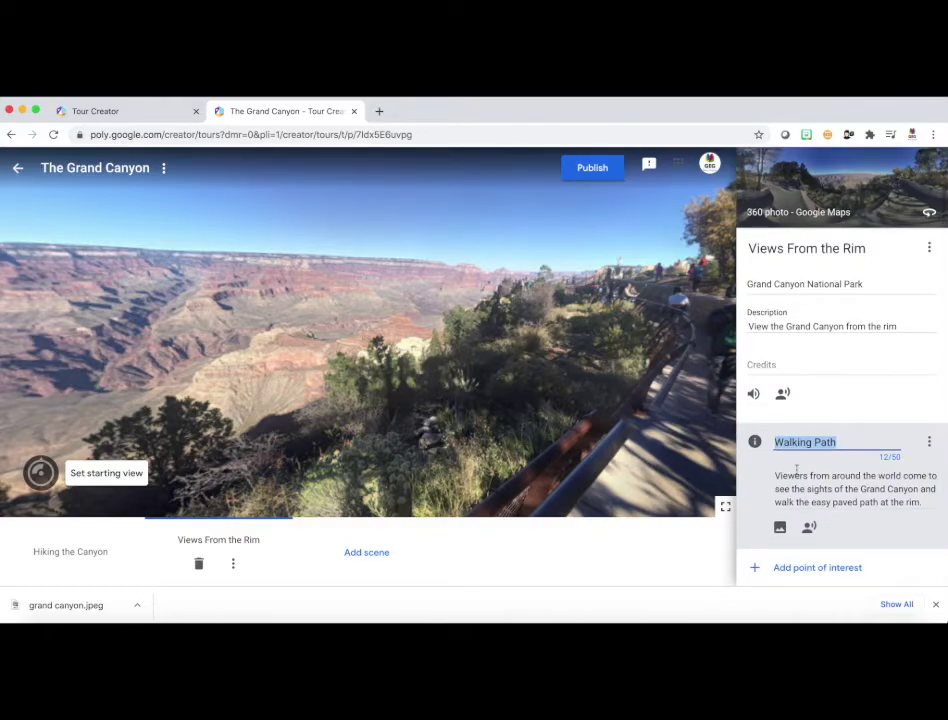
Step: Add a second point of interest over the canyon titled 'Colorado River'
left_click(798, 567)
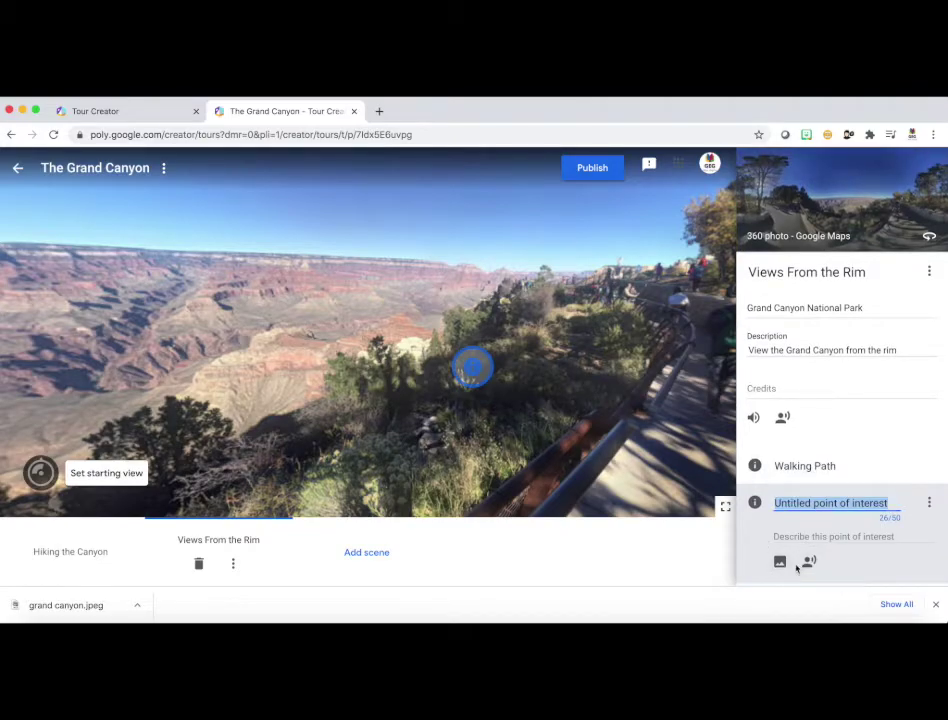
mouse_move(476, 366)
left_mouse_down()
mouse_move(135, 322)
mouse_move(69, 373)
left_mouse_up()
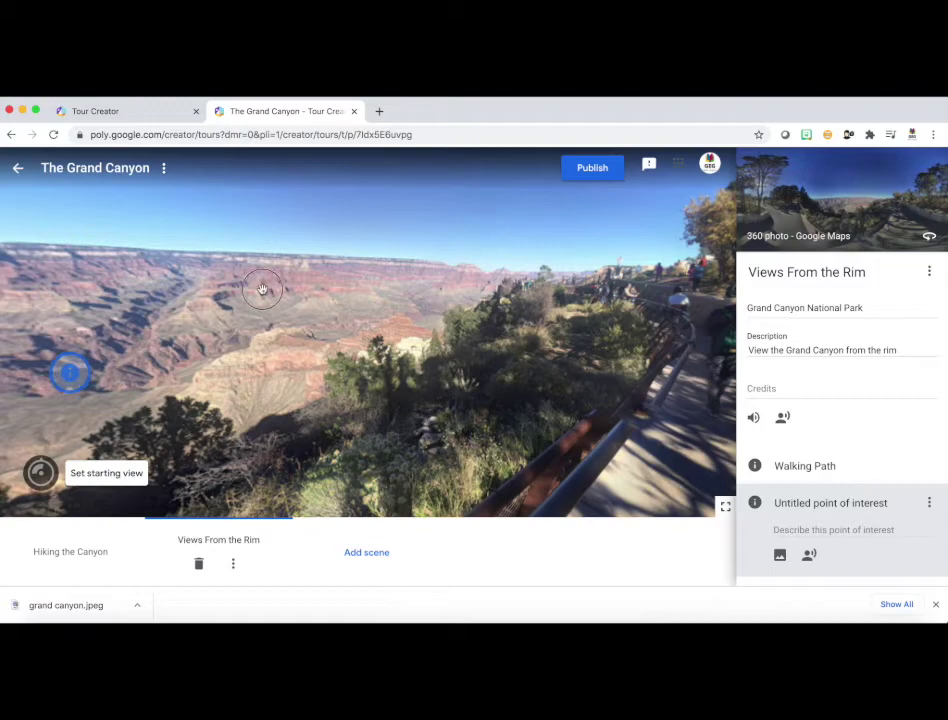
mouse_move(262, 289)
left_mouse_down()
mouse_move(684, 248)
mouse_move(601, 237)
mouse_move(487, 242)
left_mouse_up()
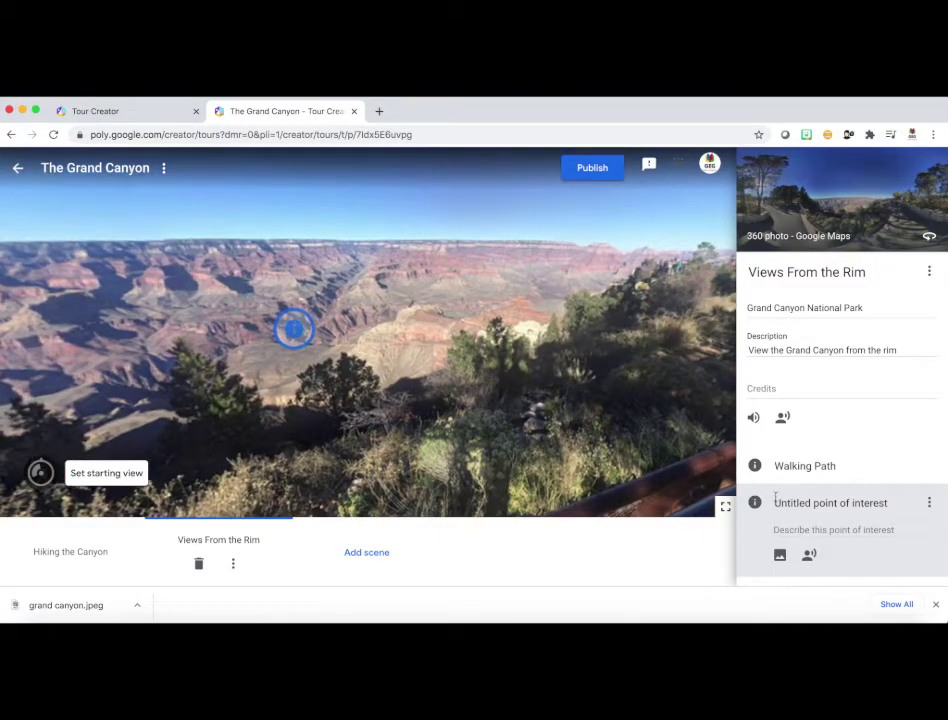
left_click(853, 504)
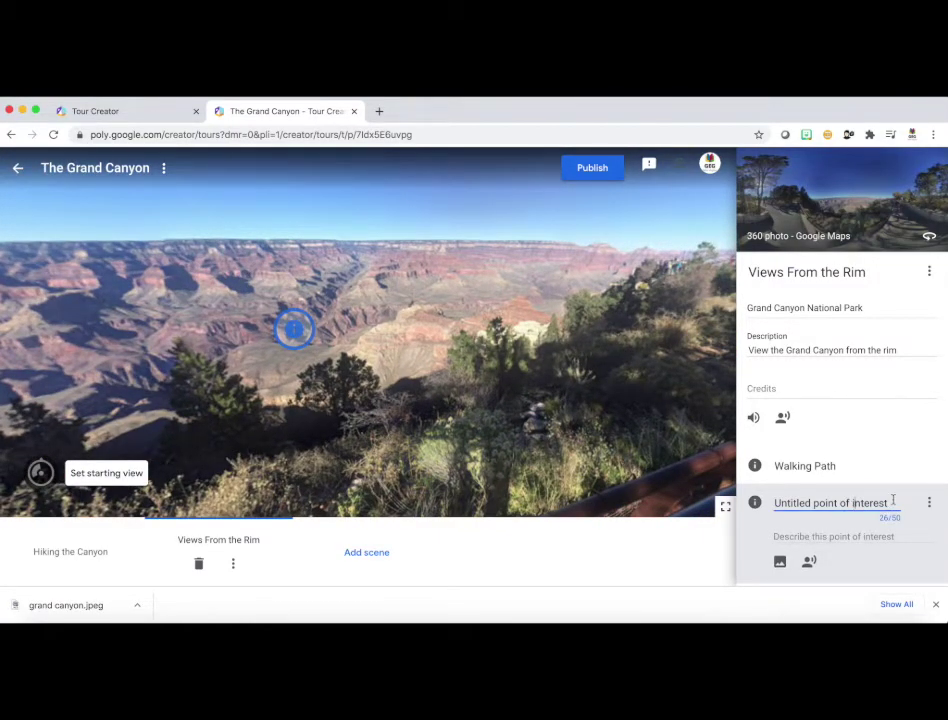
double_click(880, 503)
key("super+a")
key("BackSpace")
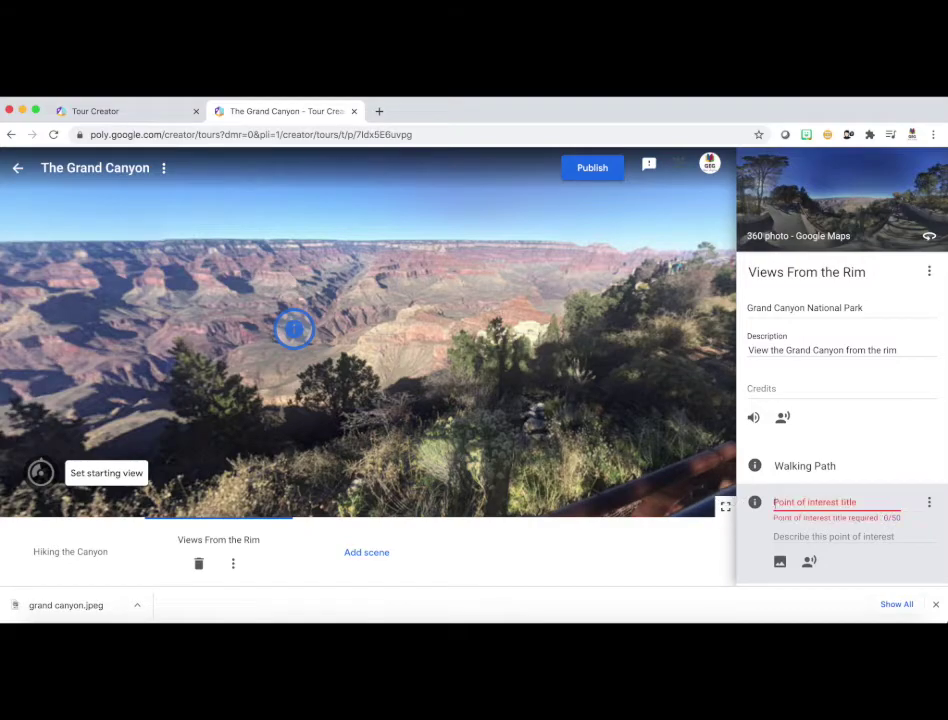
type("Colora")
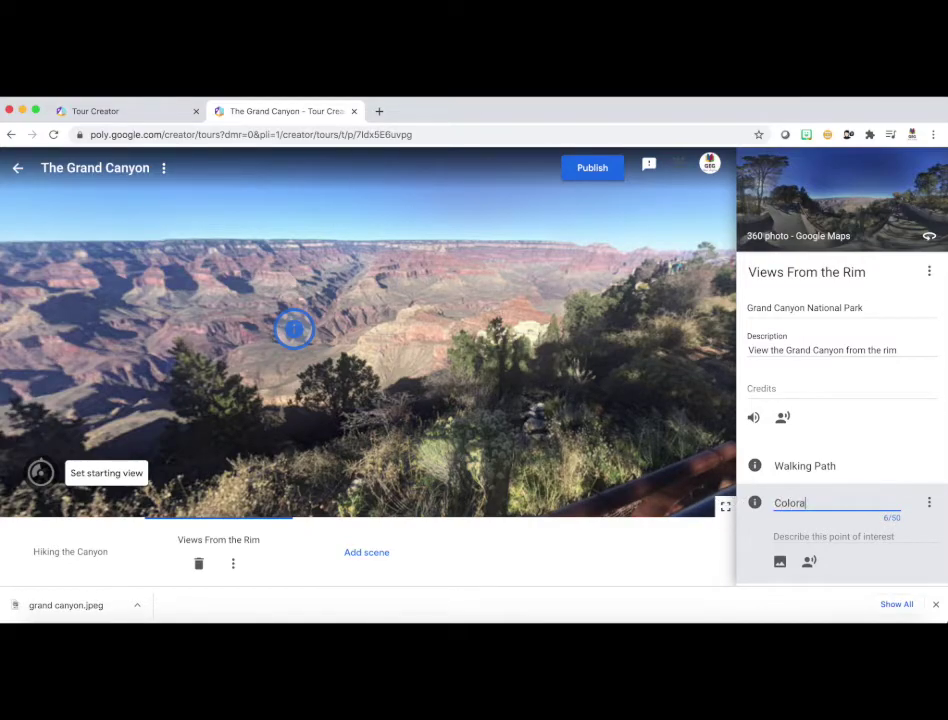
type("do River")
Step: Describe it as the river flowing through the canyon's base and start attaching an image
left_click(840, 536)
type("T")
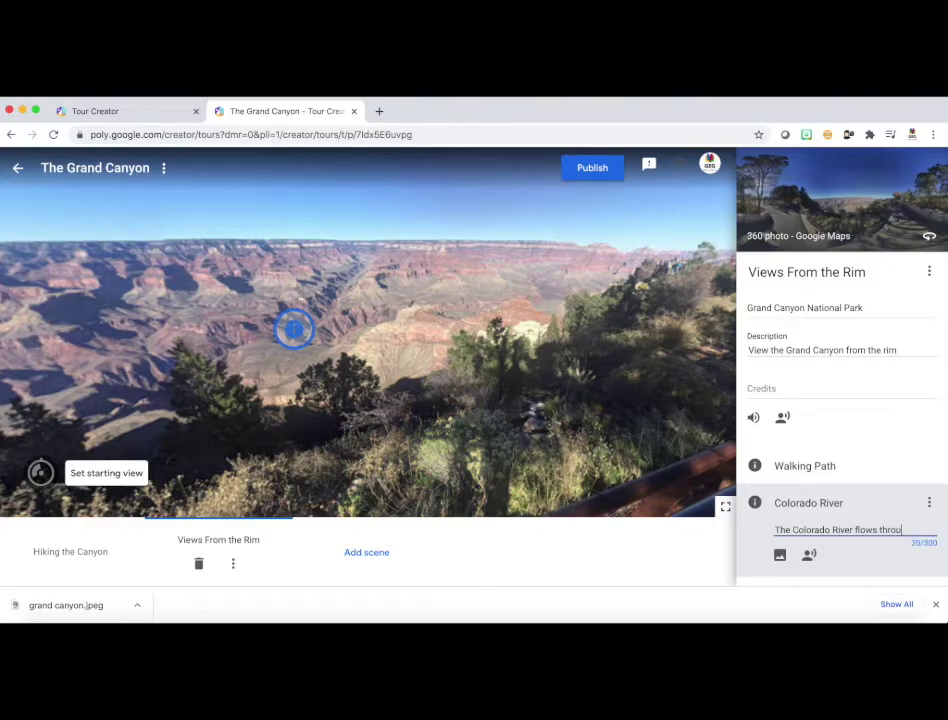
type("base of the Grand Canyon.")
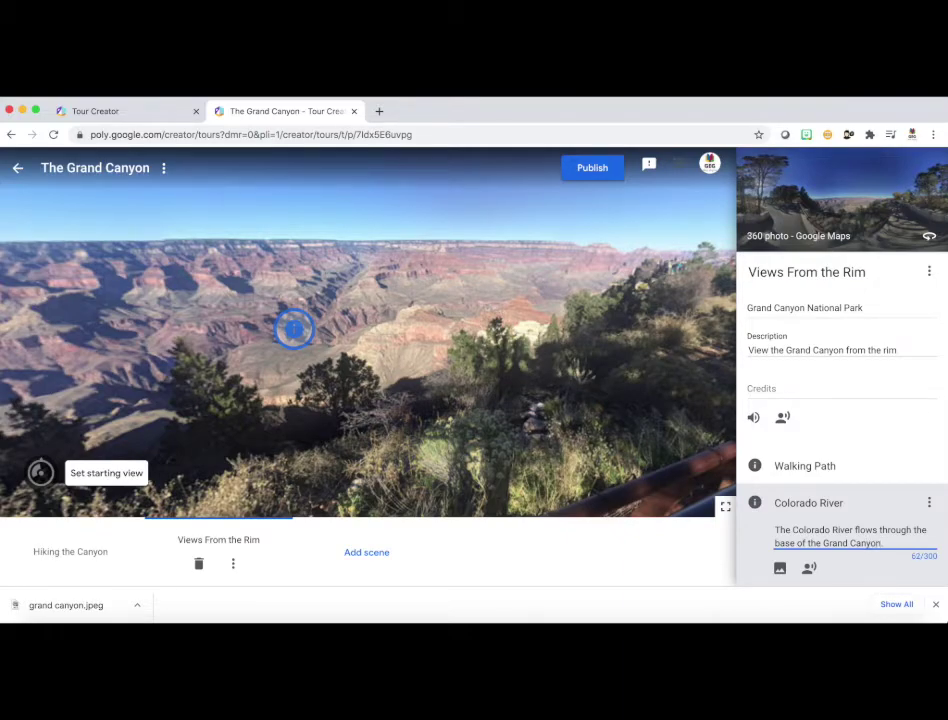
left_click(780, 568)
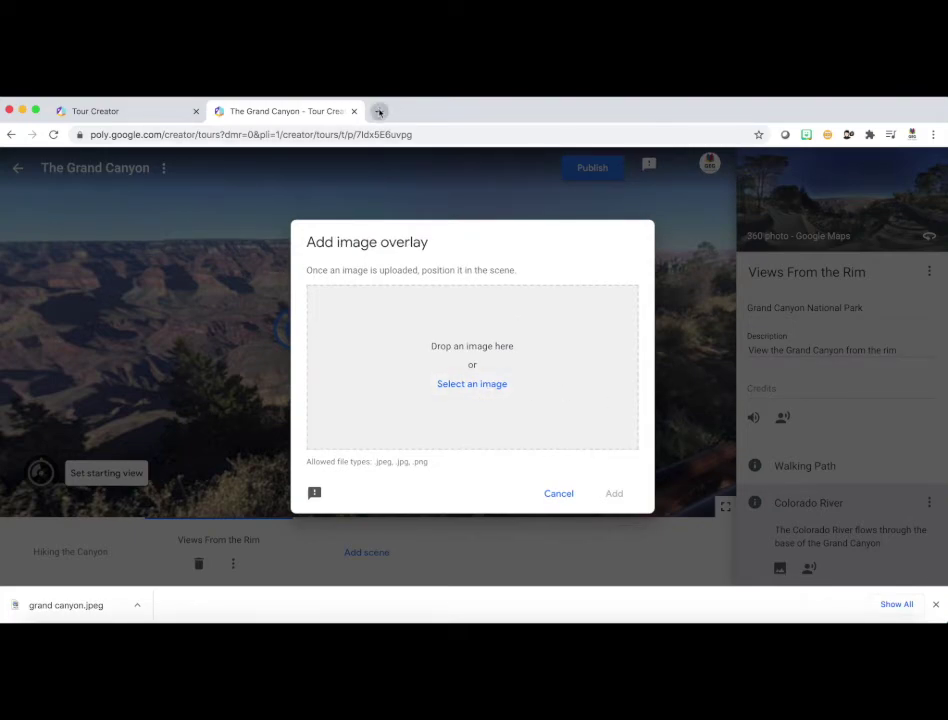
Step: Search images for 'the colorado river in the grand canyon' filtered to Creative Commons licenses
left_click(380, 111)
type("go")
key("Return")
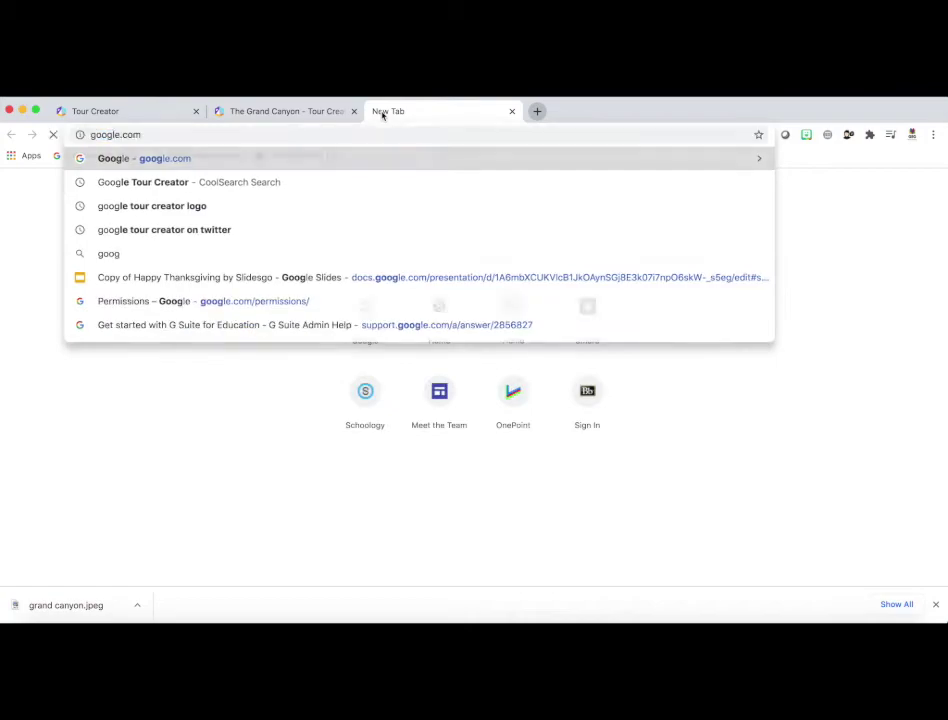
type("th")
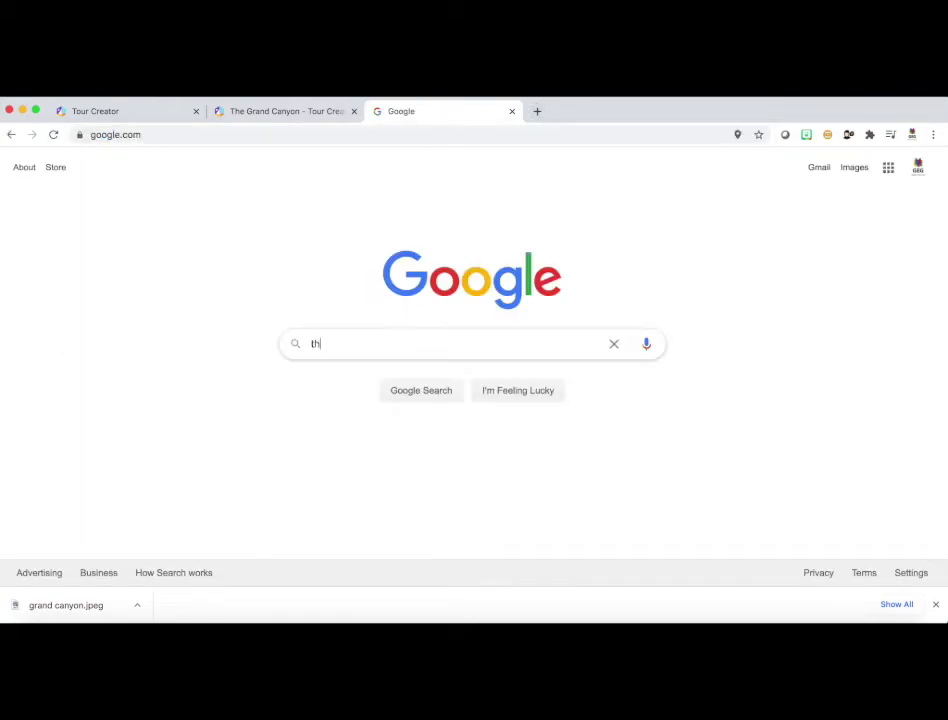
type("e colorado ")
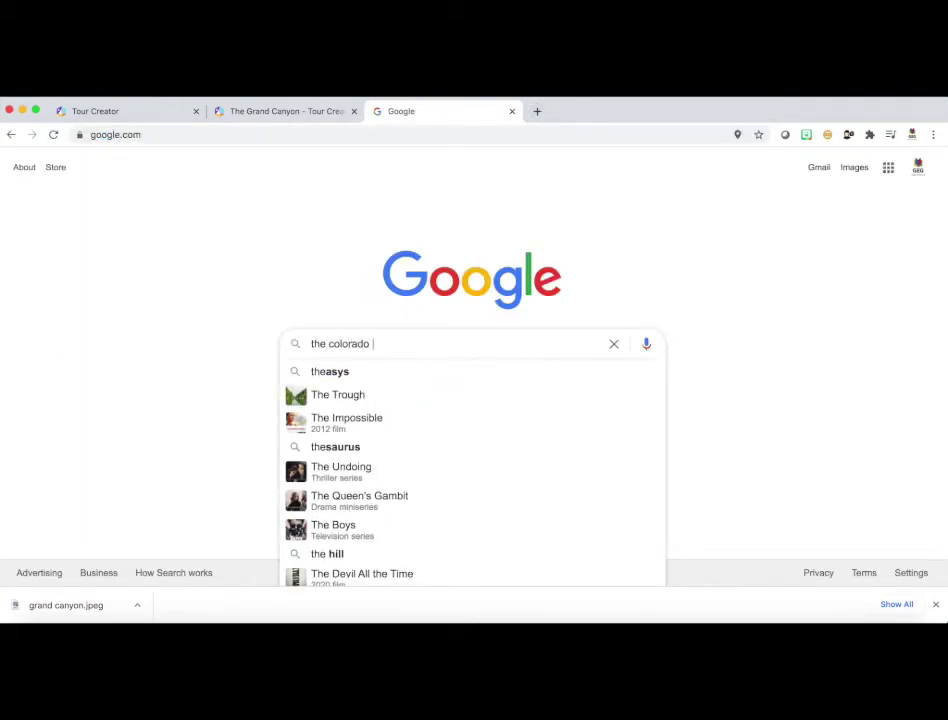
type("river in the g")
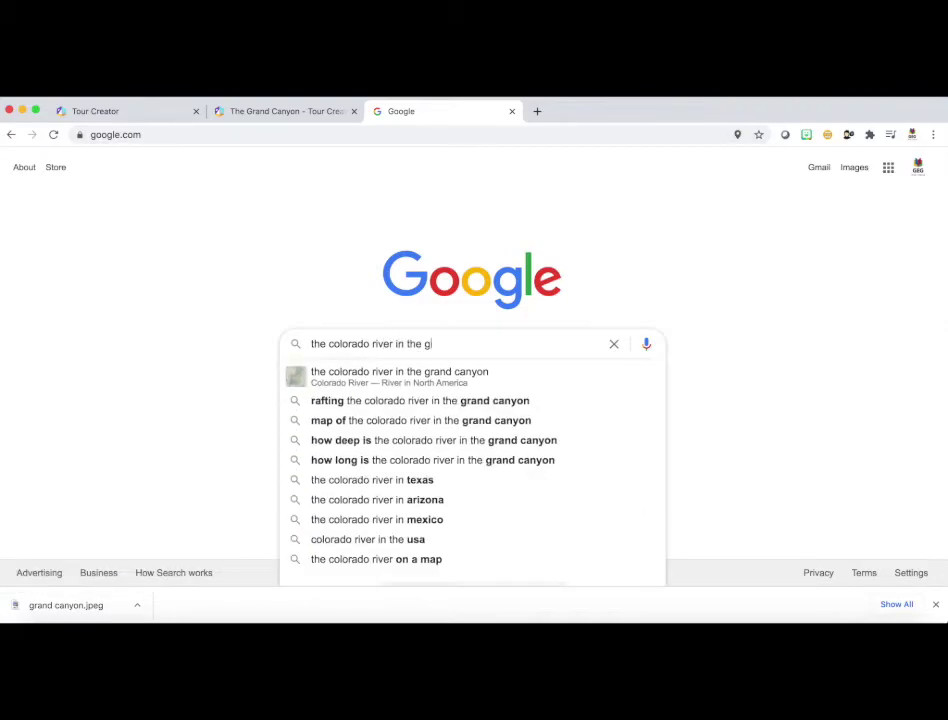
type("rand canyon")
key("Return")
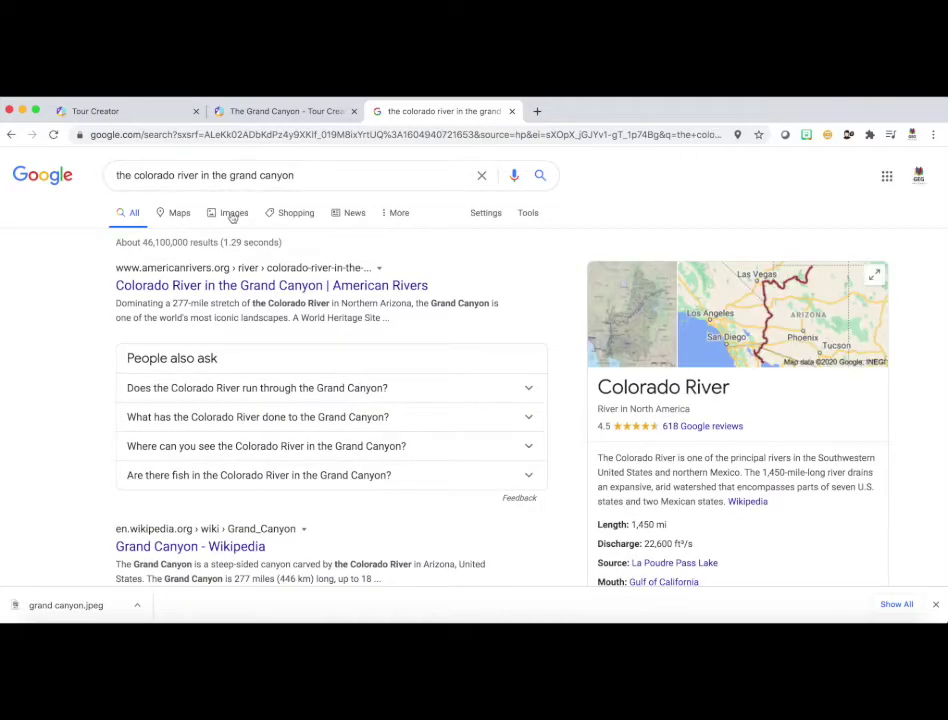
left_click(233, 213)
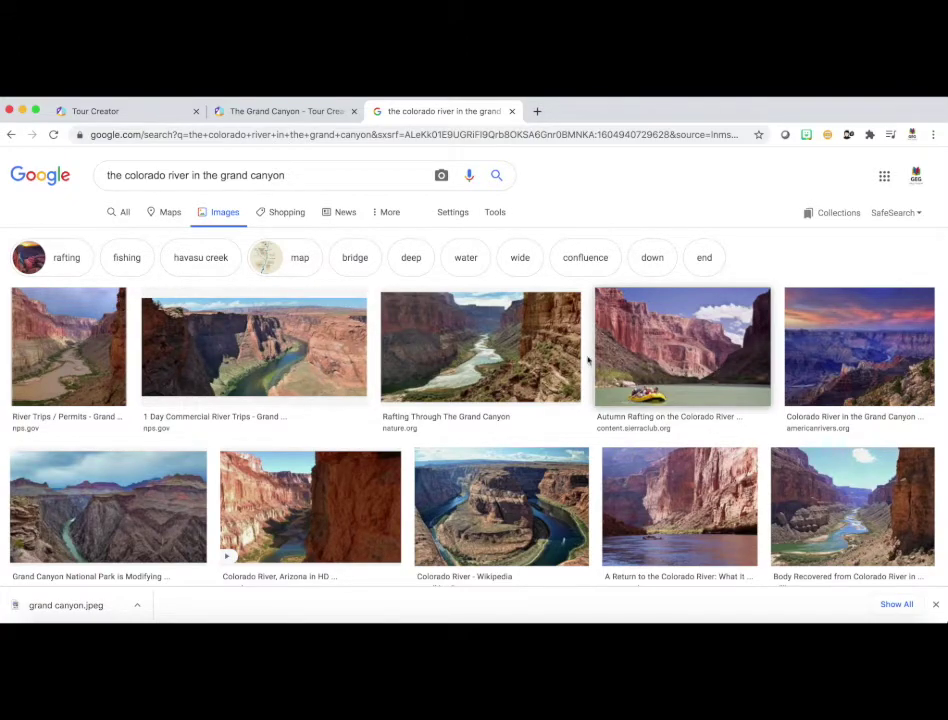
left_click(493, 214)
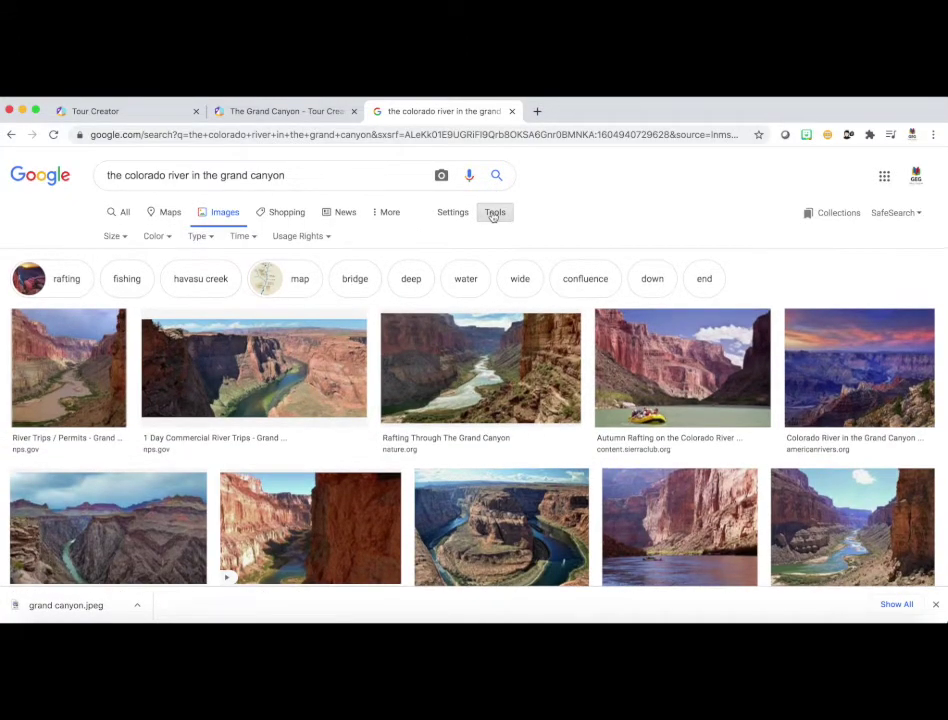
left_click(306, 237)
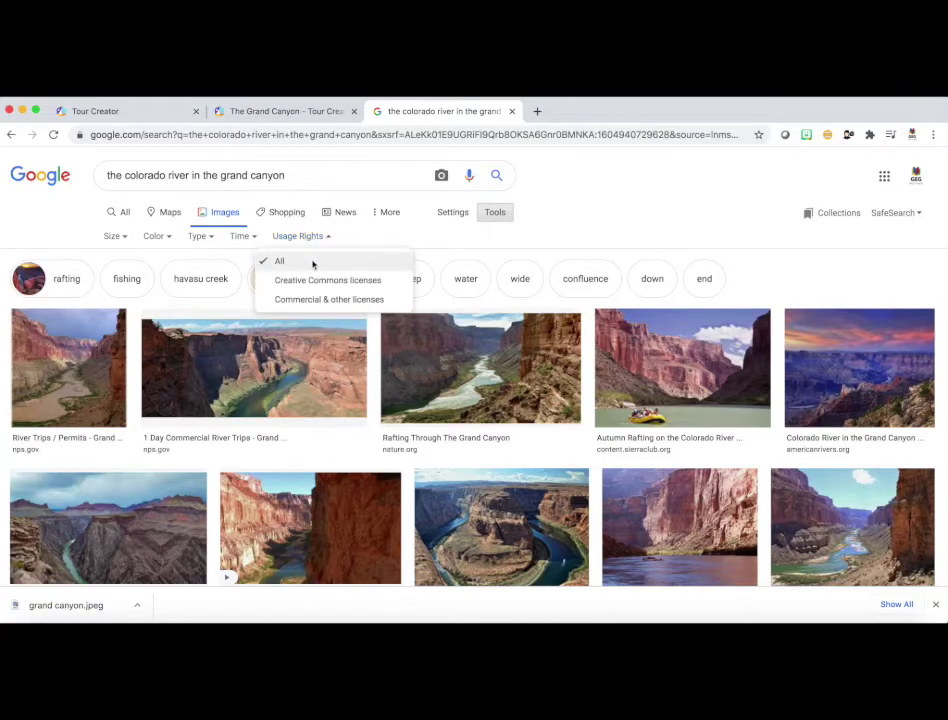
left_click(313, 281)
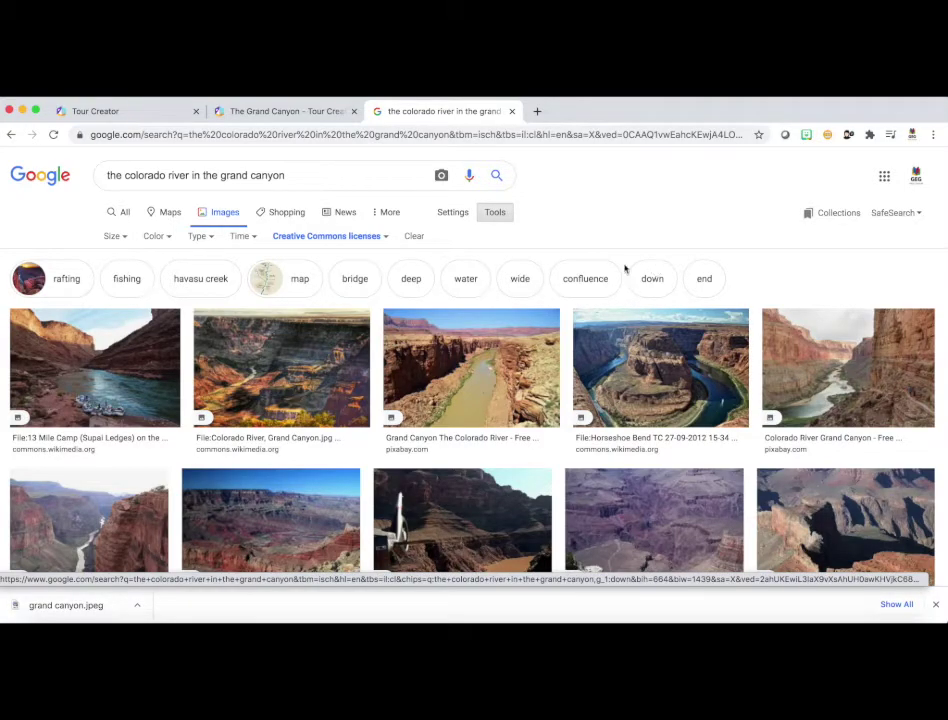
Step: Save the first result's photo as colorado river.jpeg
left_click(131, 378)
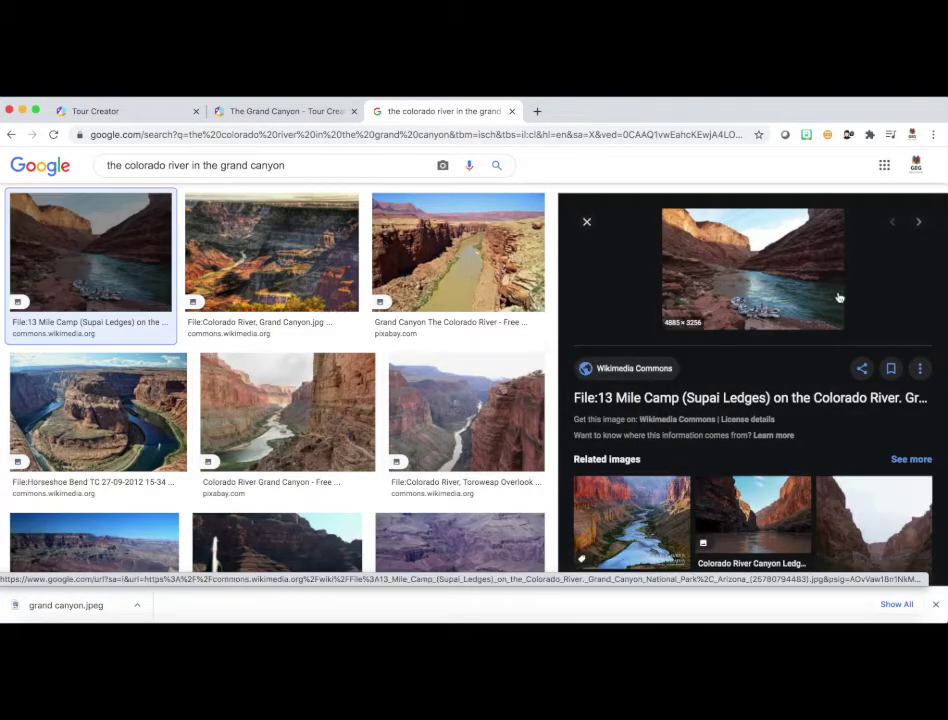
right_click(797, 274)
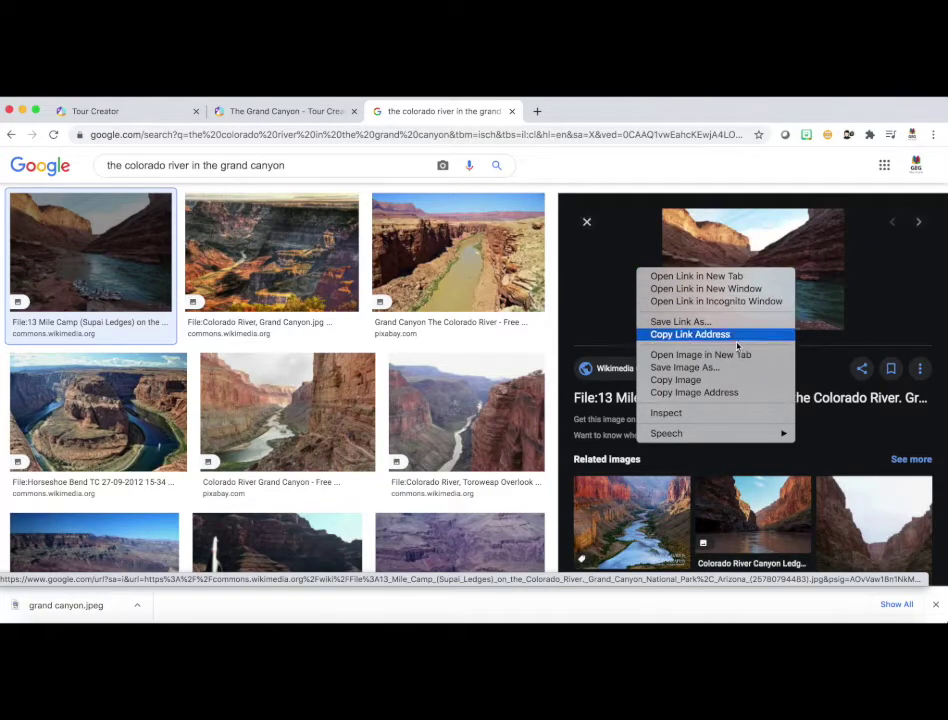
left_click(734, 368)
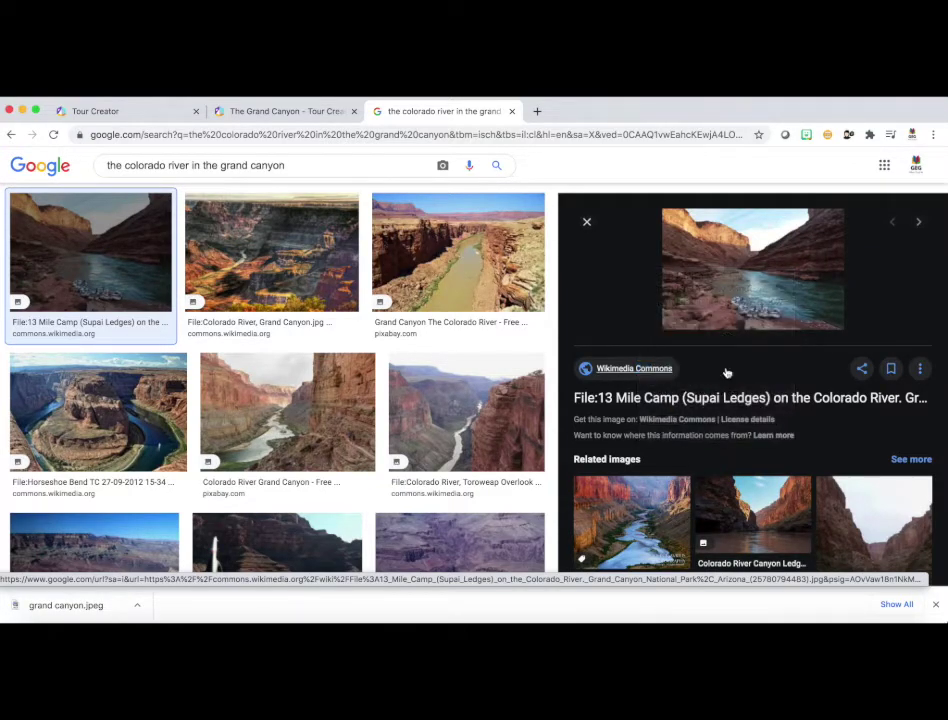
type("colorado river")
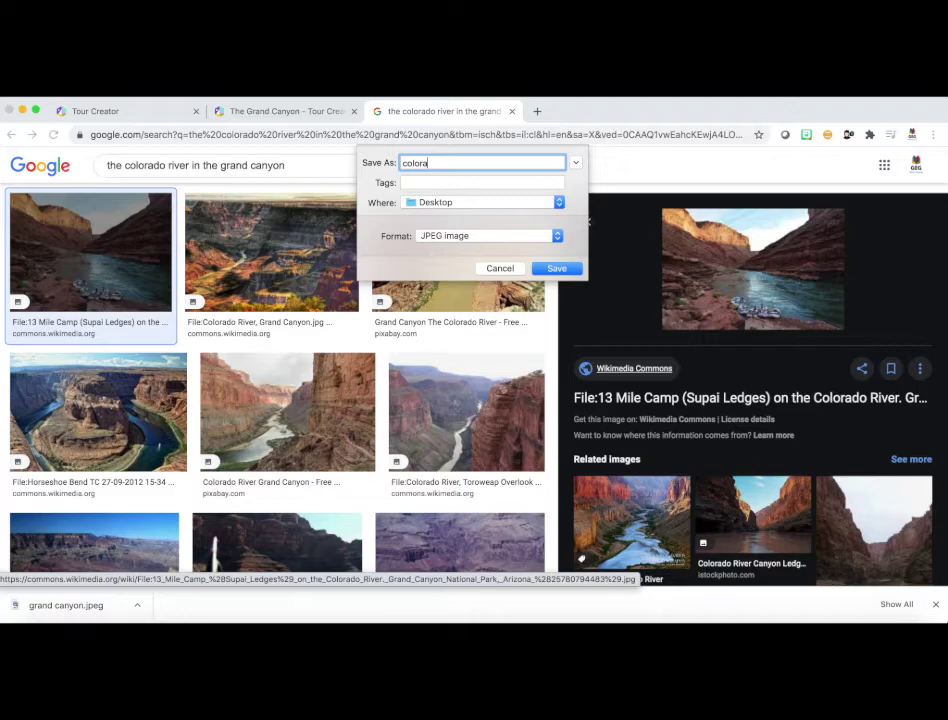
left_click(566, 269)
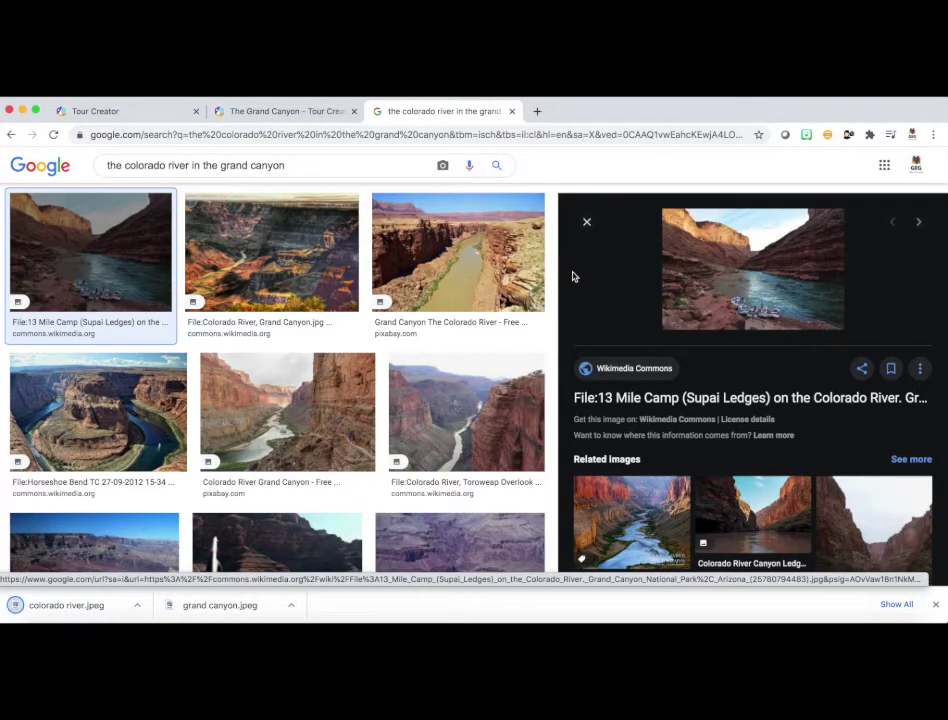
Step: Upload colorado river.jpeg as the Colorado River point's image
left_click(335, 112)
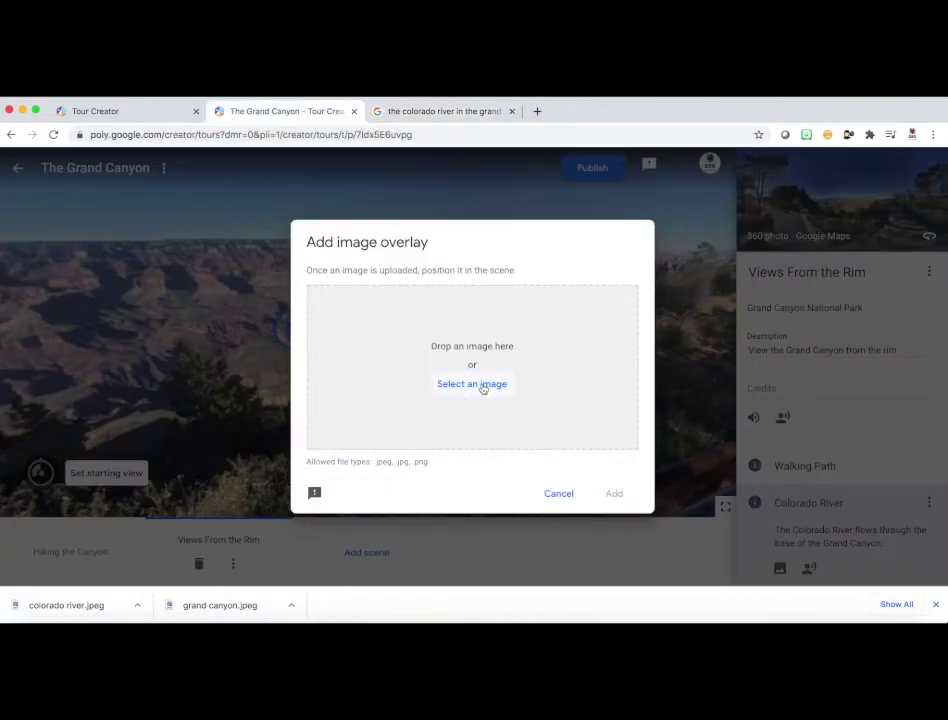
left_click(479, 388)
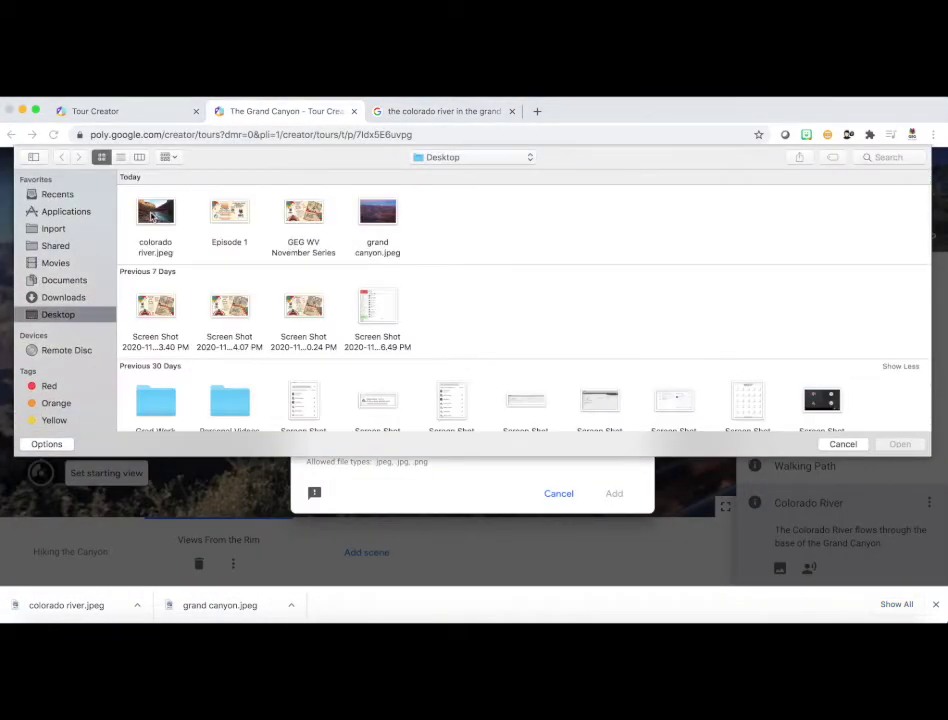
left_click(155, 220)
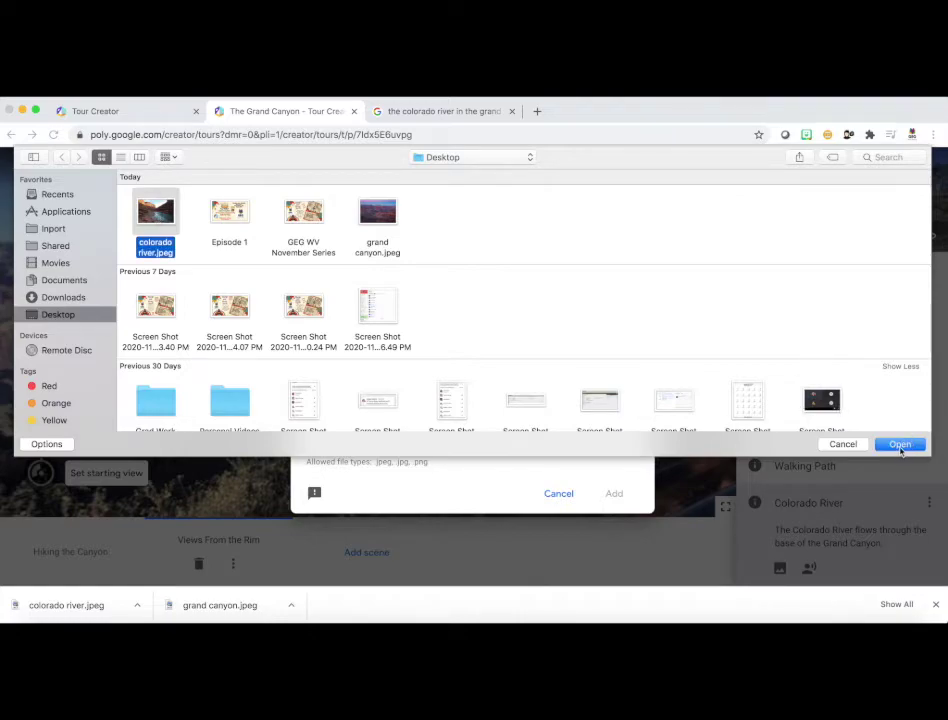
left_click(899, 445)
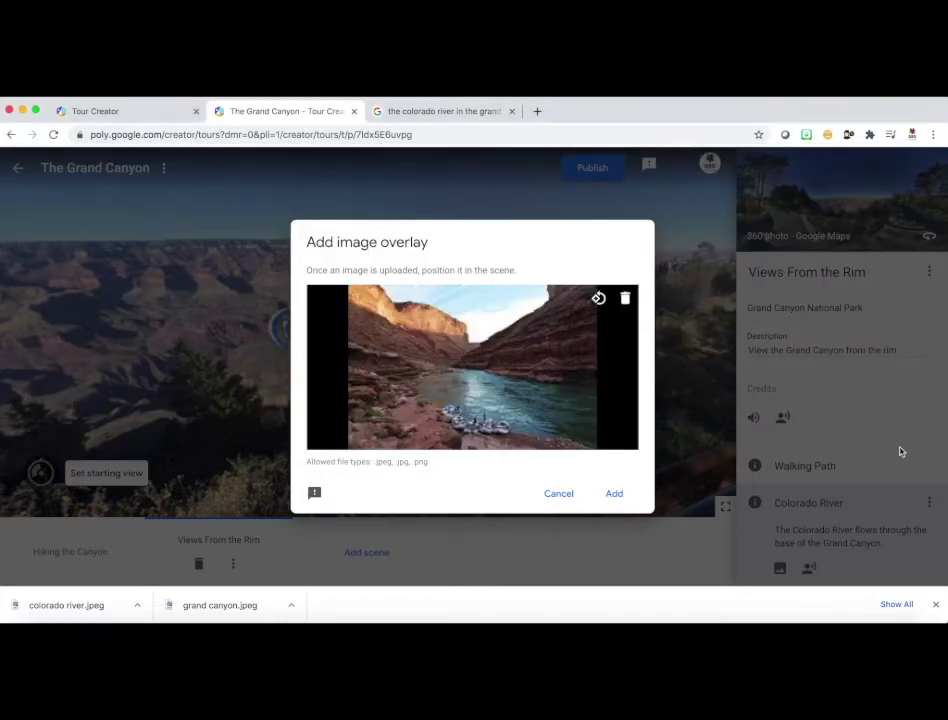
left_click(615, 494)
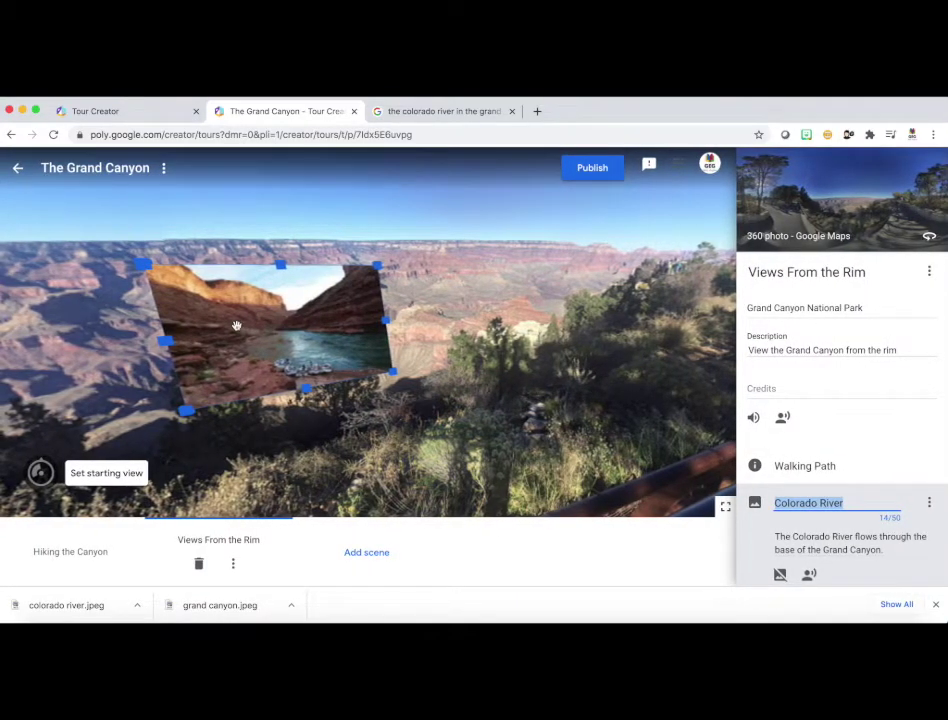
Step: Collapse and reopen the Colorado River hotspot to check the attached photo
scroll(790, 470, "down", 1)
scroll(790, 470, "up", 1)
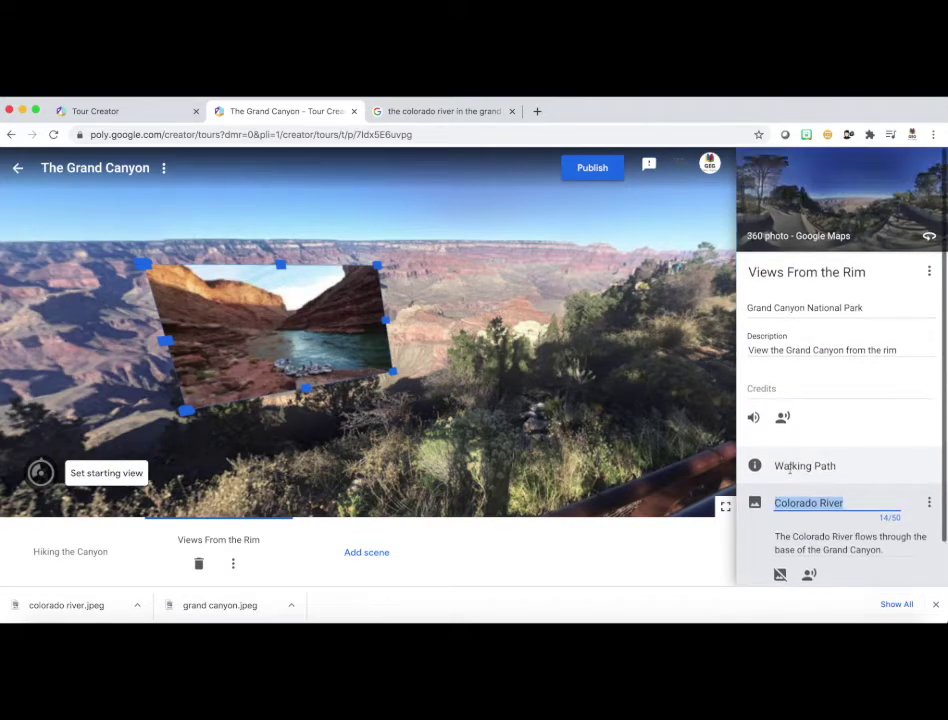
left_click(625, 422)
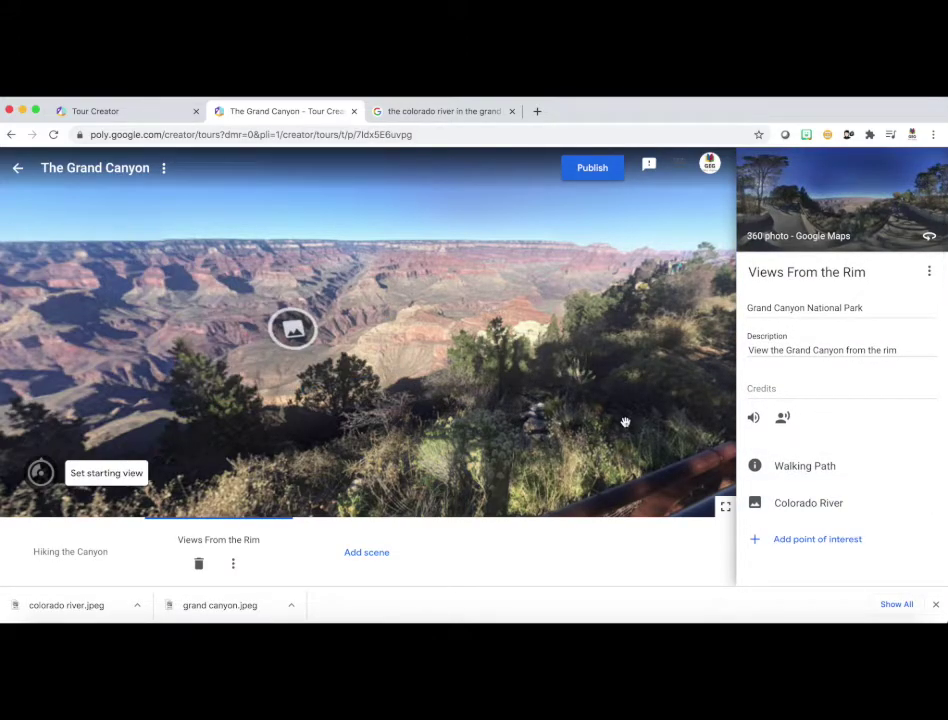
left_click_drag(614, 421, 633, 415)
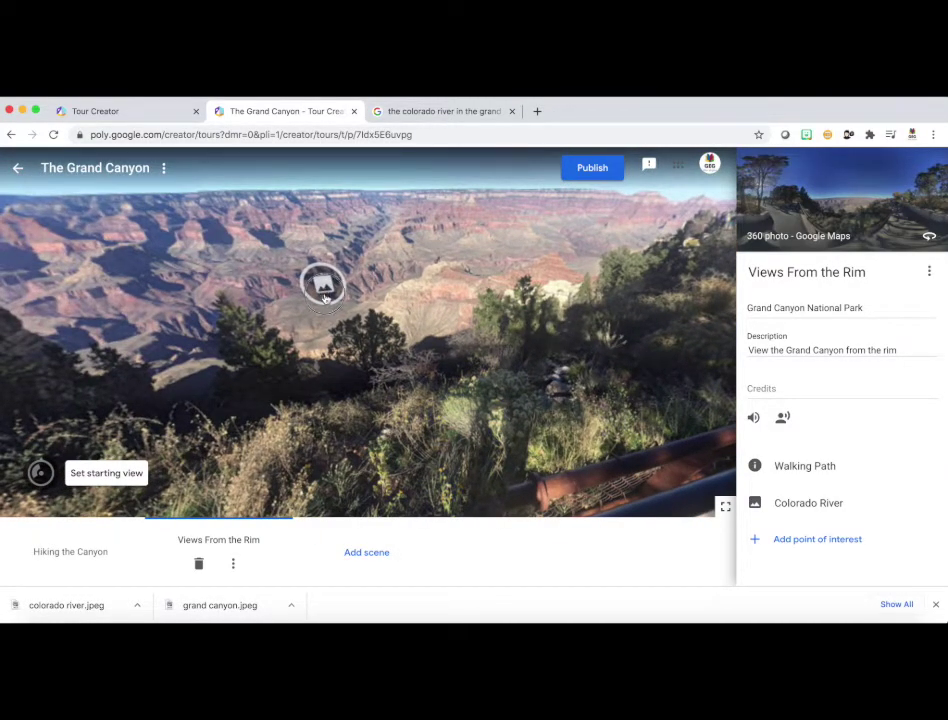
left_click(323, 287)
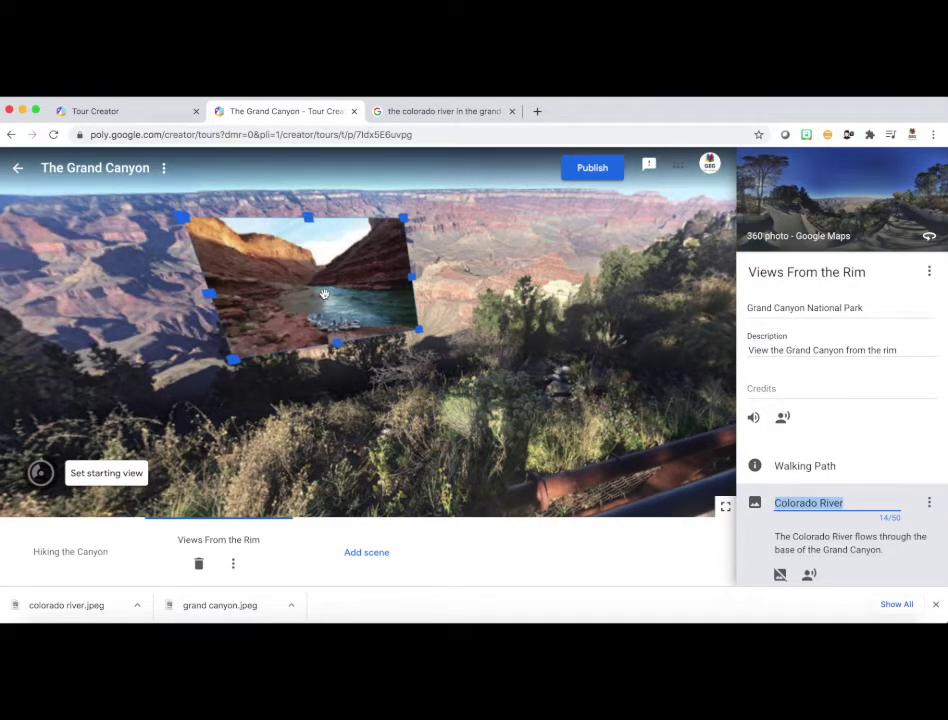
left_click(499, 325)
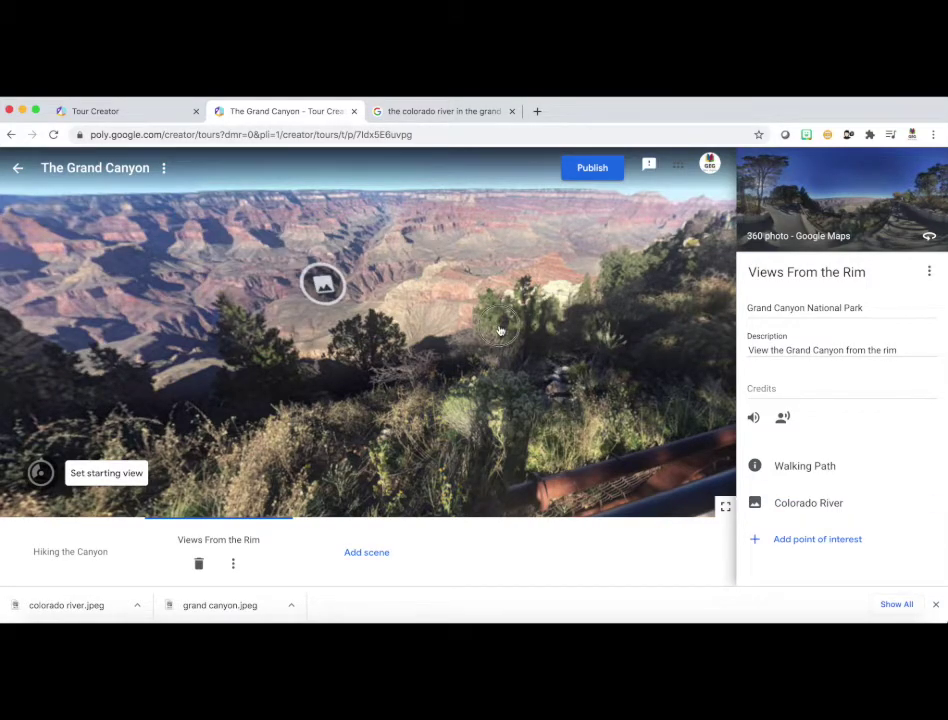
left_click_drag(499, 330, 479, 341)
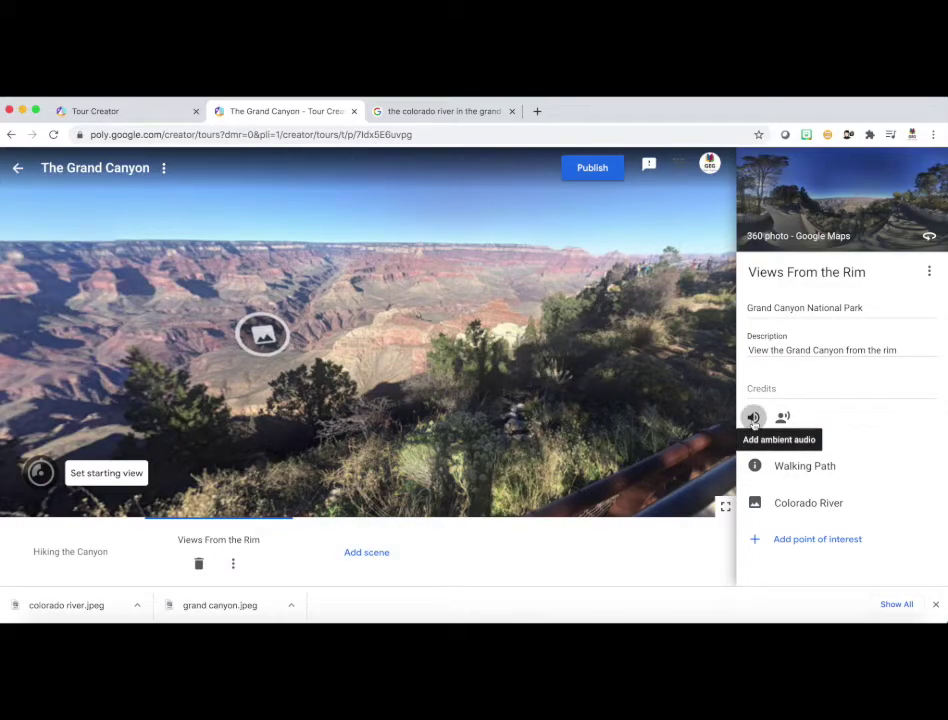
Step: Skip ambient sound and choose grca-rapids02.mp3 as the Colorado River point's narration
left_click(754, 419)
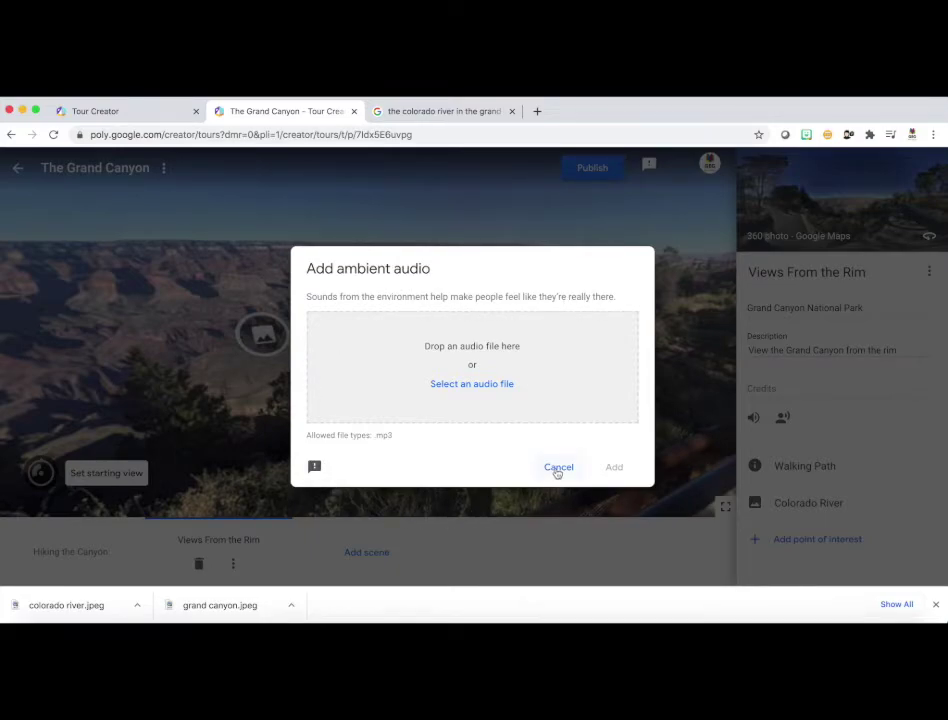
left_click(557, 470)
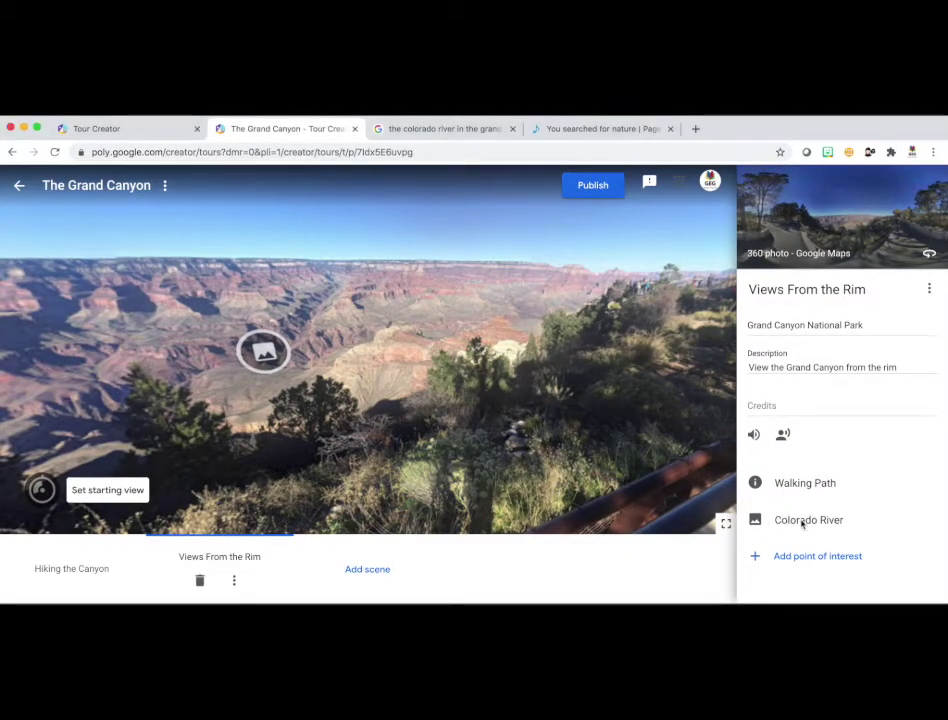
left_click(802, 520)
scroll(802, 520, "down", 1)
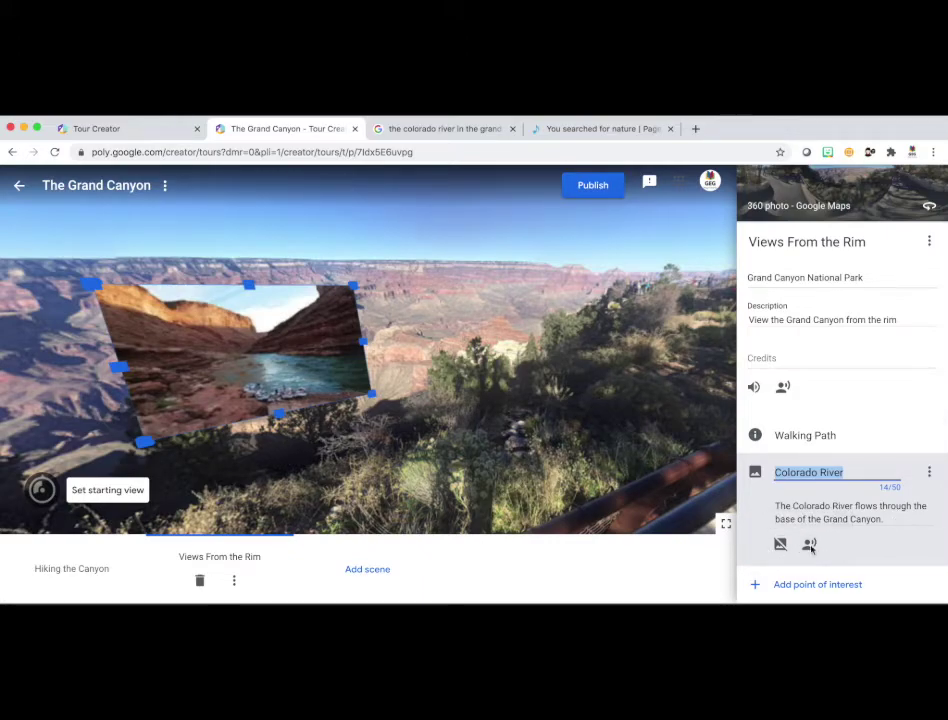
left_click(809, 545)
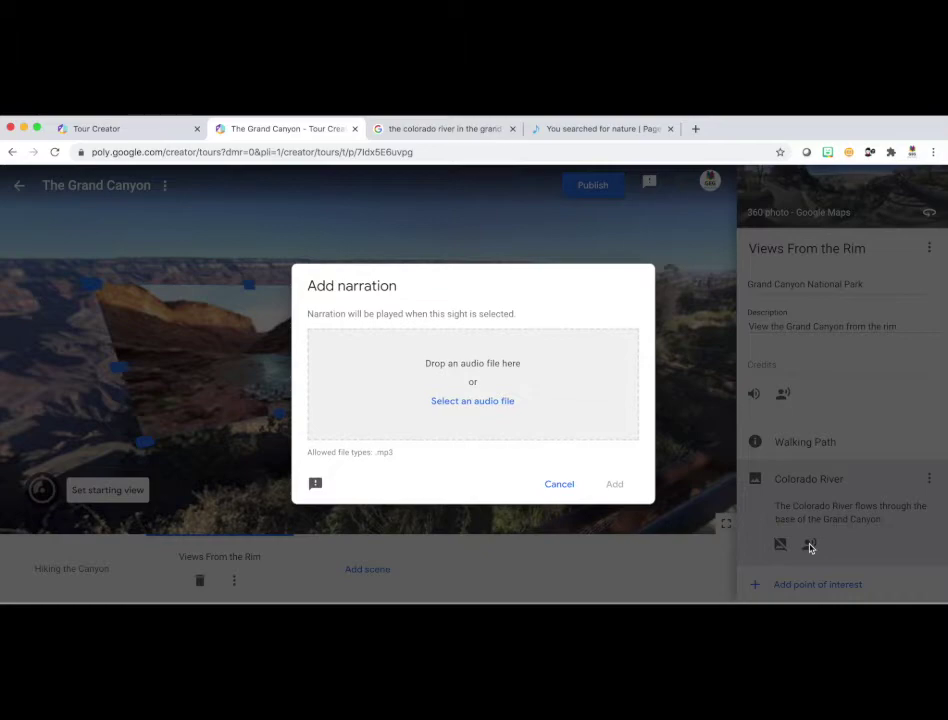
left_click(473, 401)
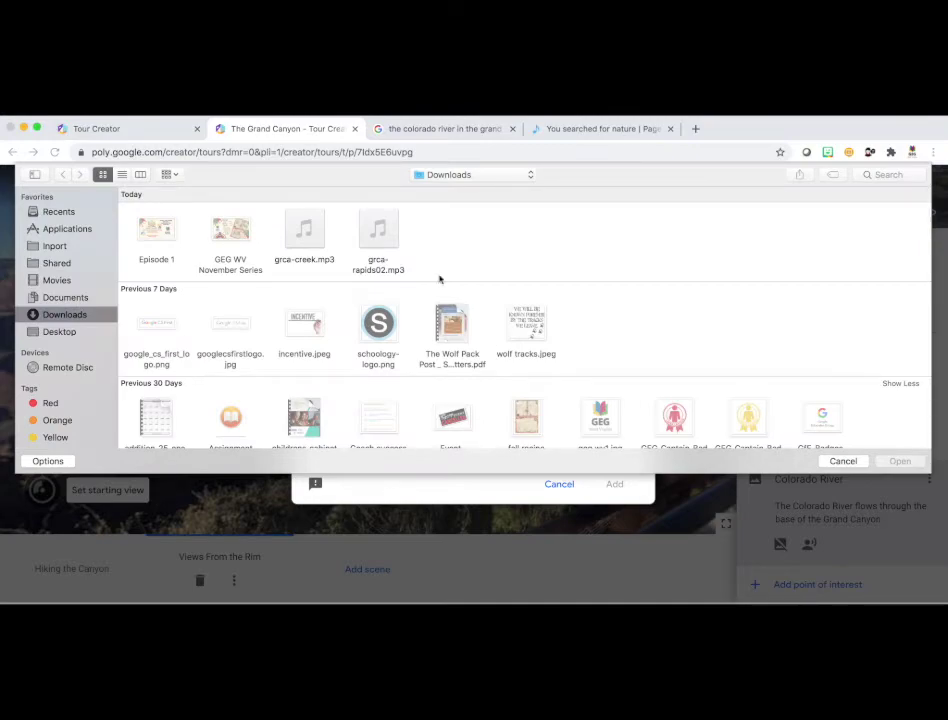
left_click(385, 240)
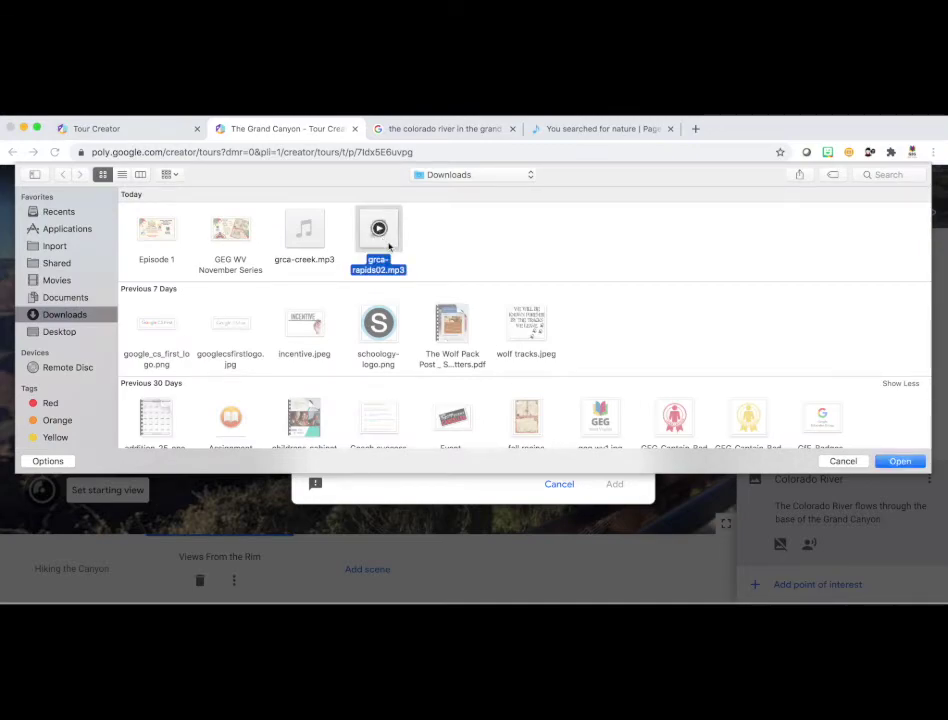
left_click(899, 460)
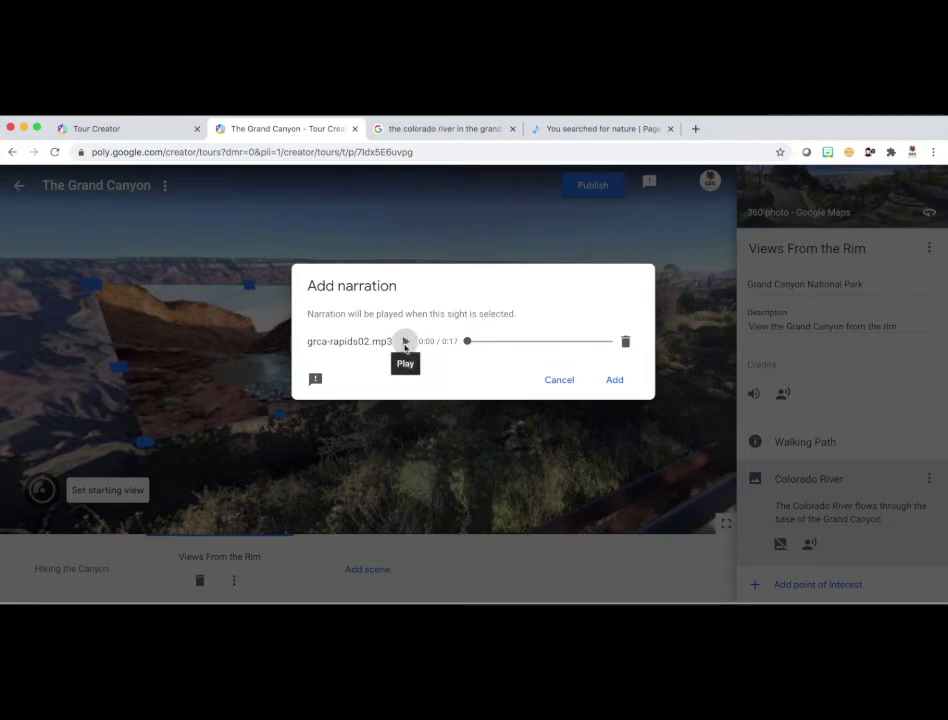
Step: Preview and add the river audio, play it back briefly, then close the editor
left_click(404, 343)
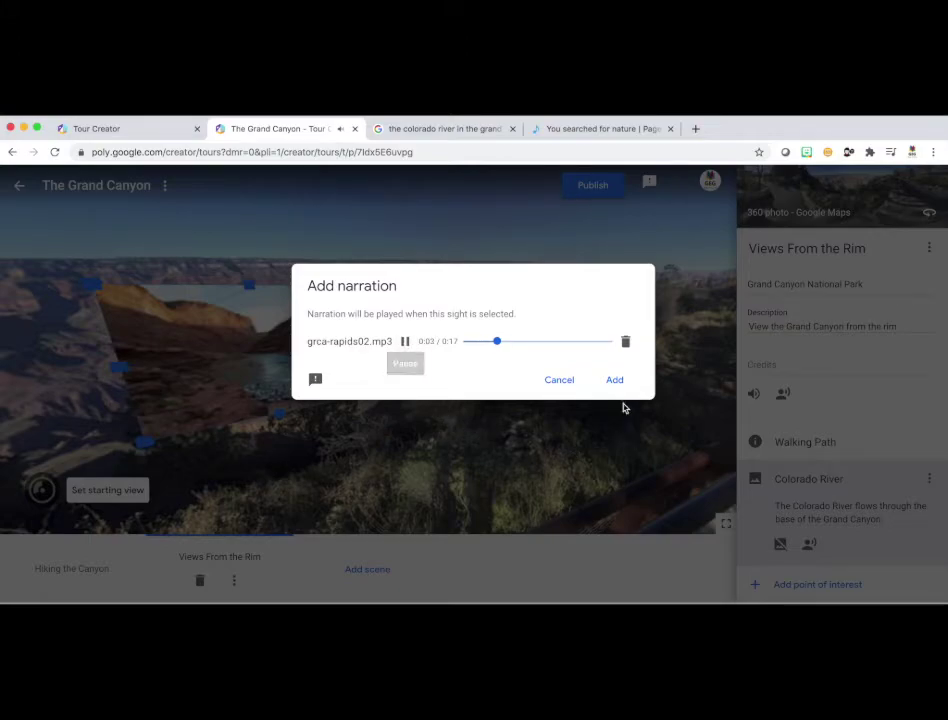
left_click(615, 381)
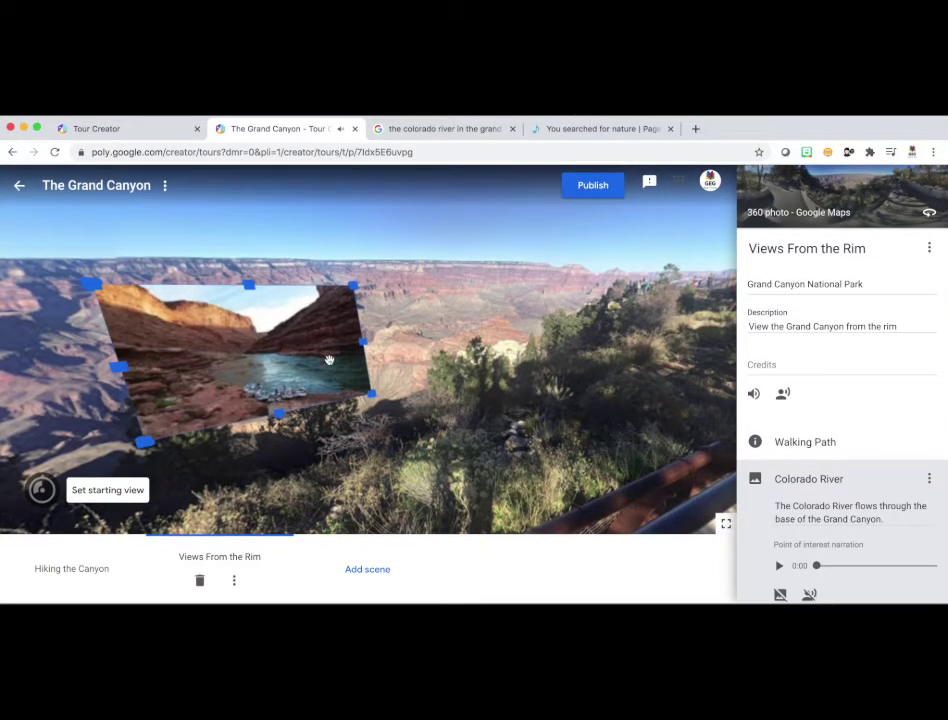
left_click(779, 566)
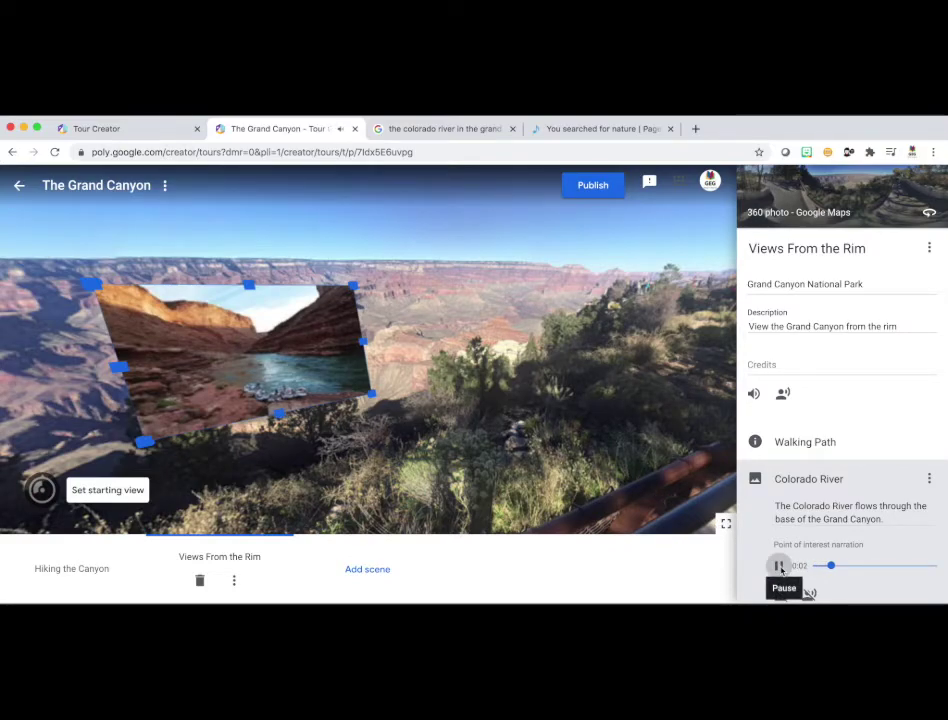
left_click(779, 566)
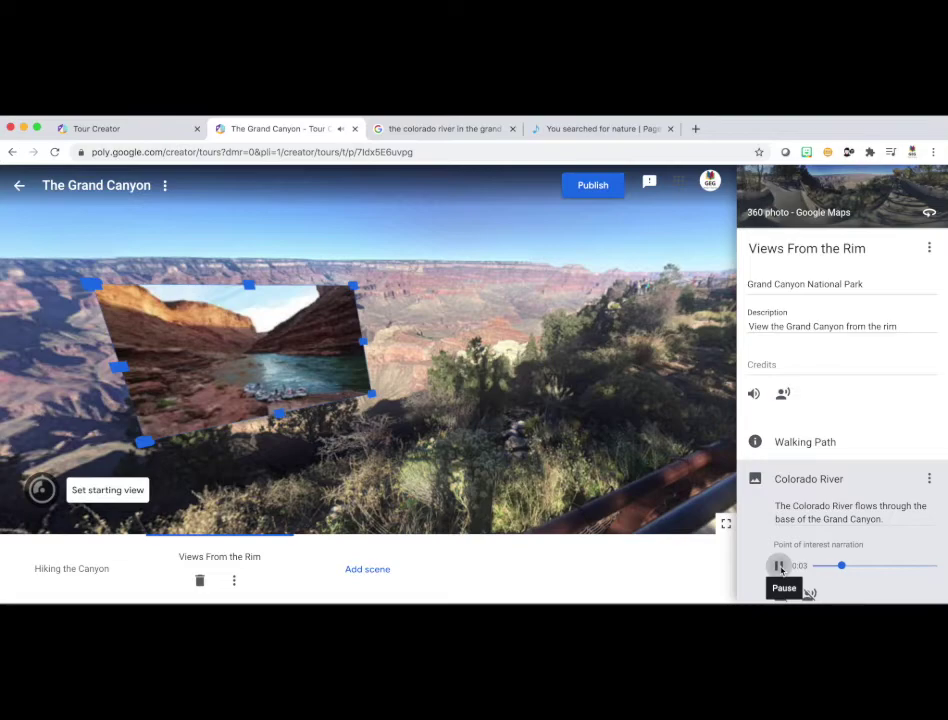
left_click(653, 458)
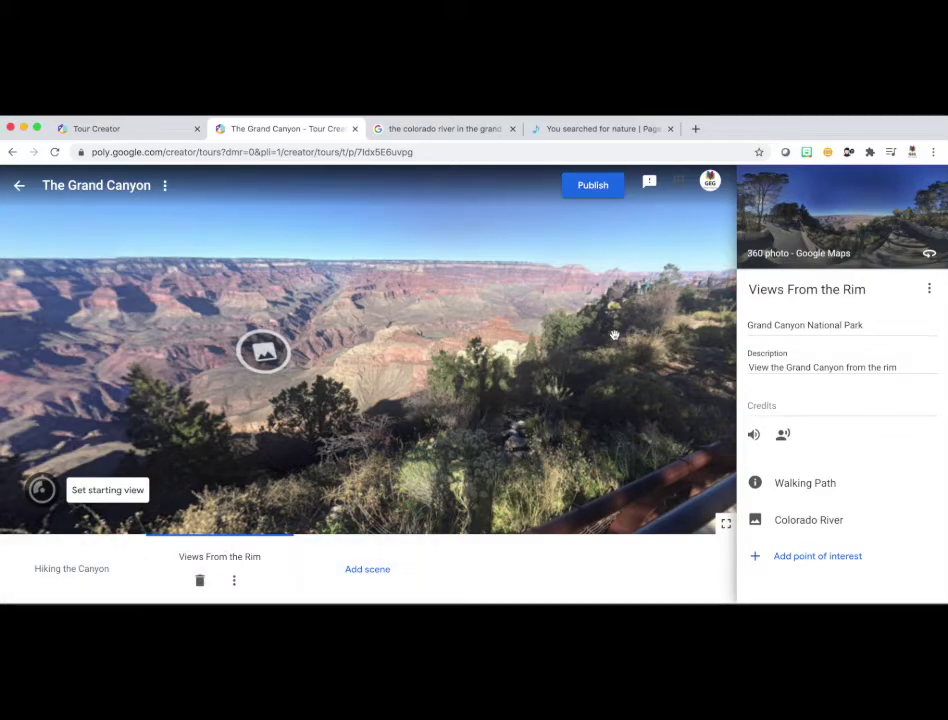
Step: Publish The Grand Canyon tour with Public visibility
left_click(603, 194)
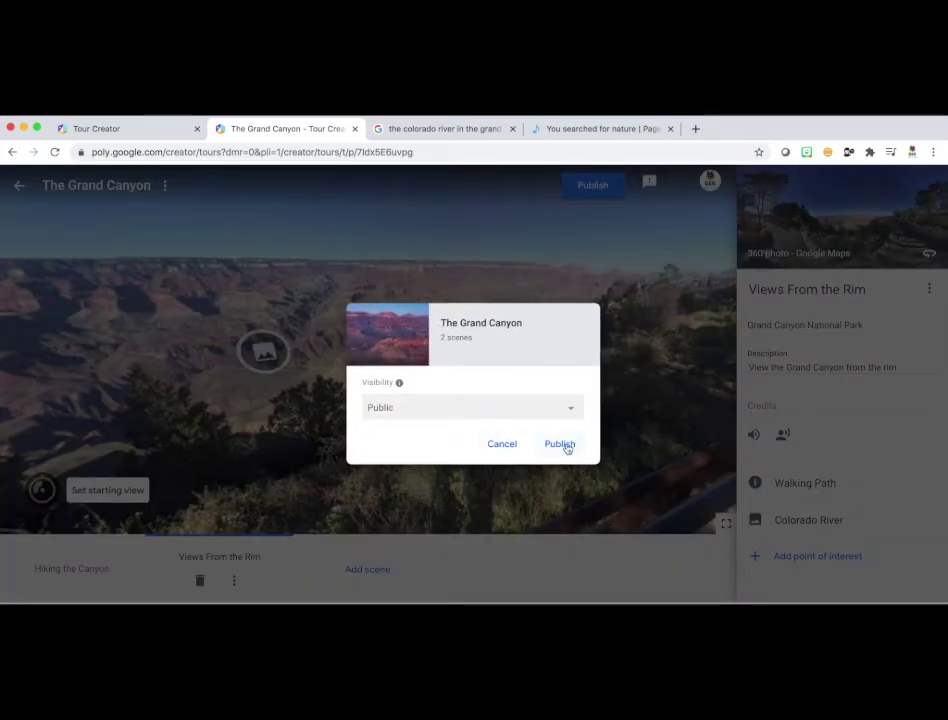
left_click(566, 447)
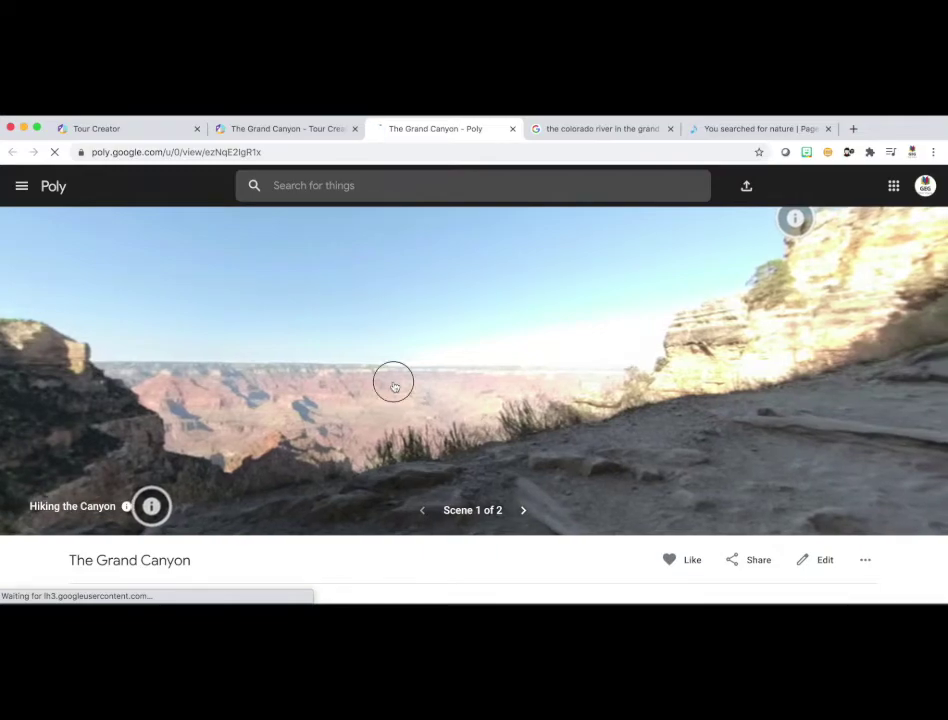
Step: Browse the Ledge and Look Out Points, then Walking Path and Colorado River in Views From the Rim
left_click_drag(393, 386, 458, 380)
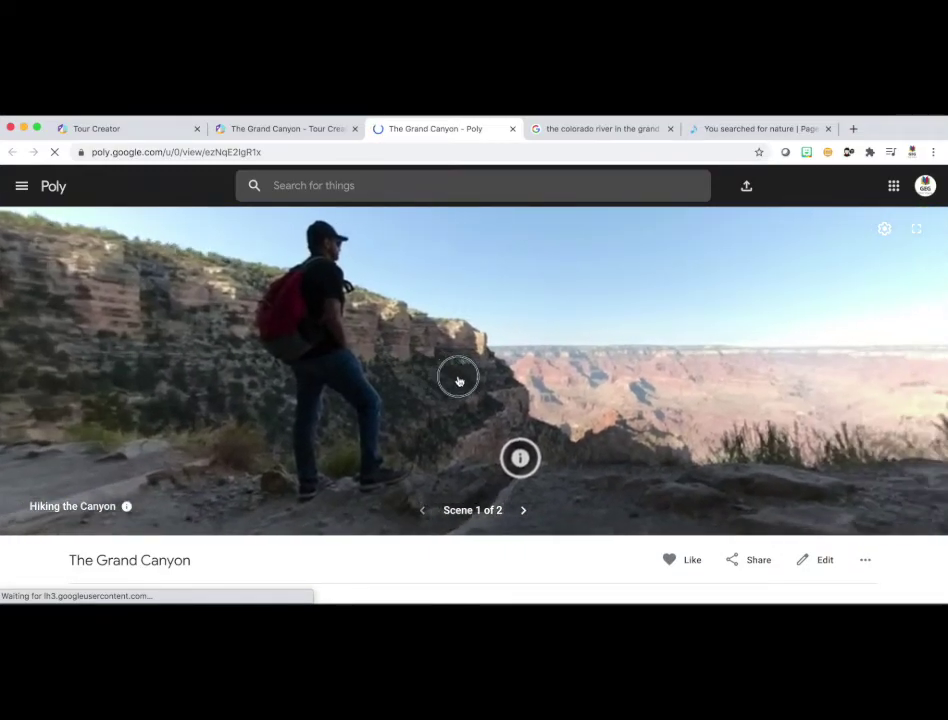
left_click(387, 424)
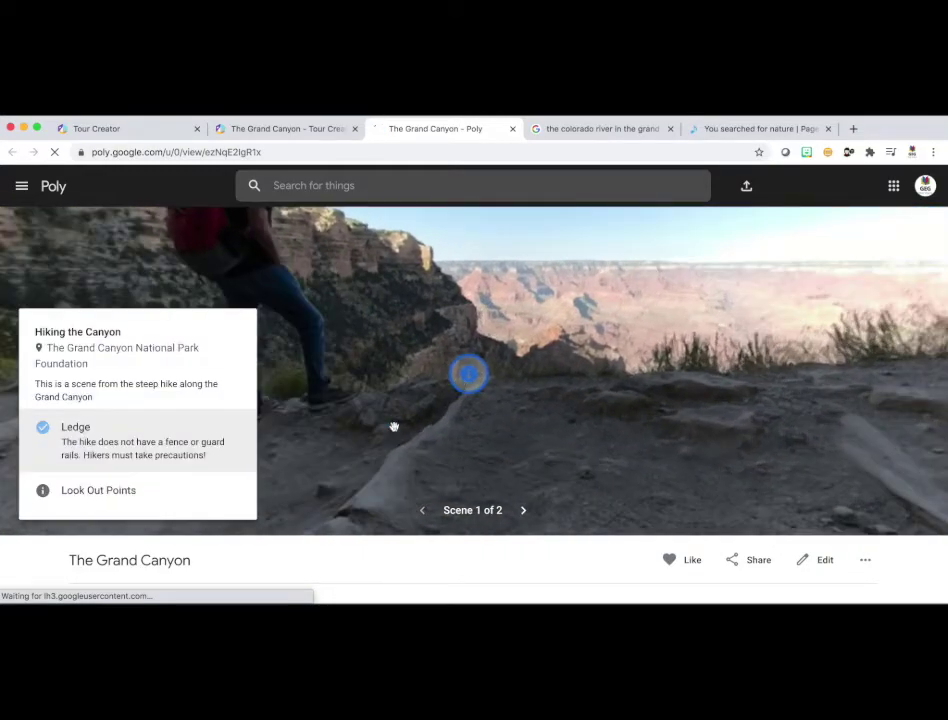
left_click(132, 503)
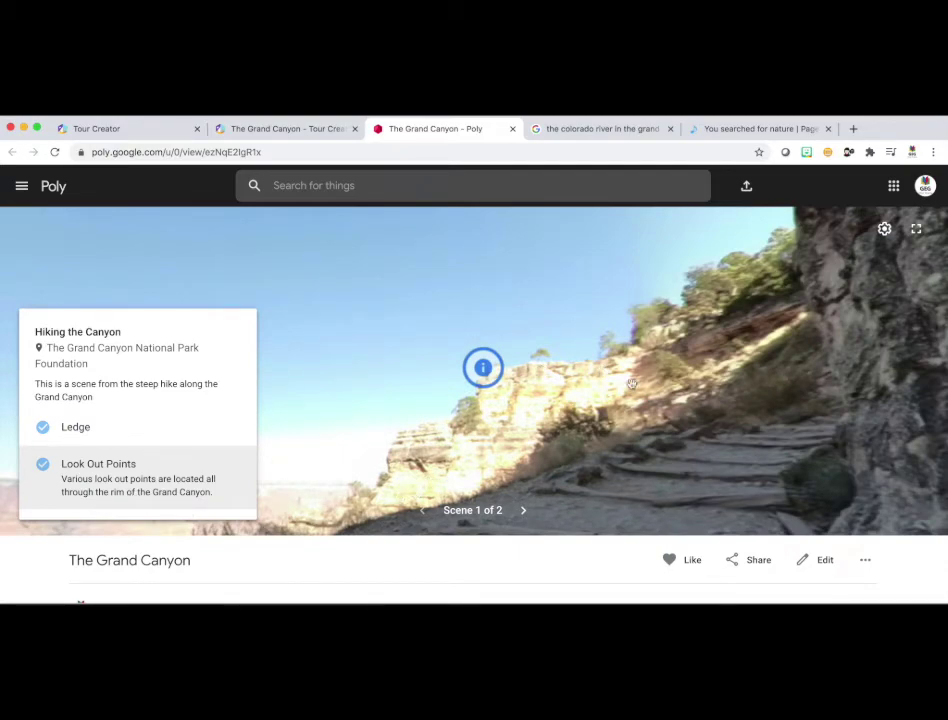
left_click(524, 511)
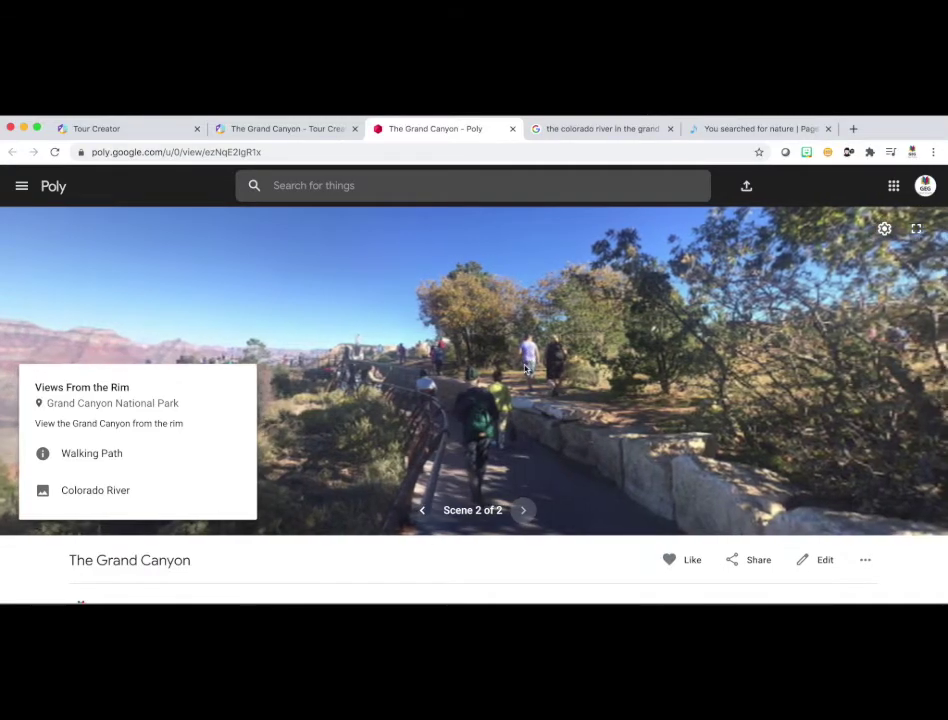
left_click(501, 440)
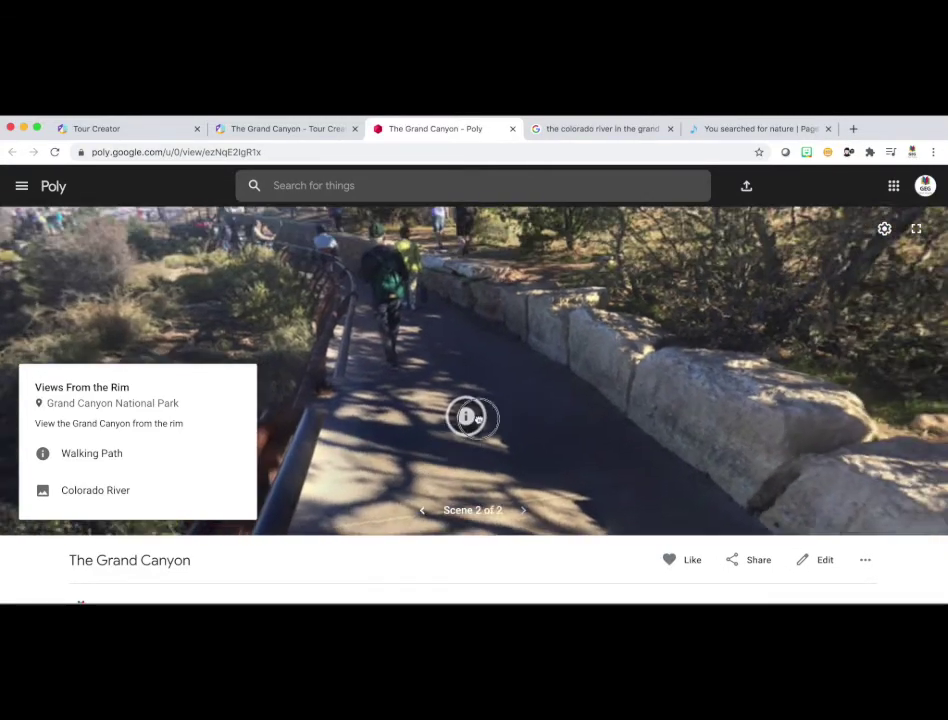
left_click_drag(472, 417, 533, 406)
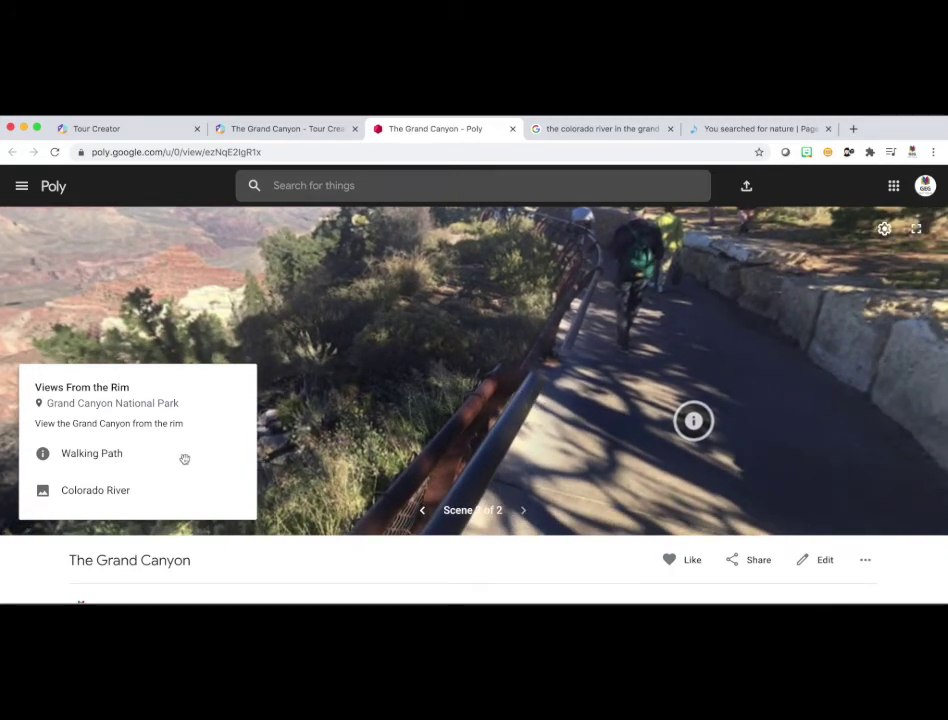
left_click(182, 458)
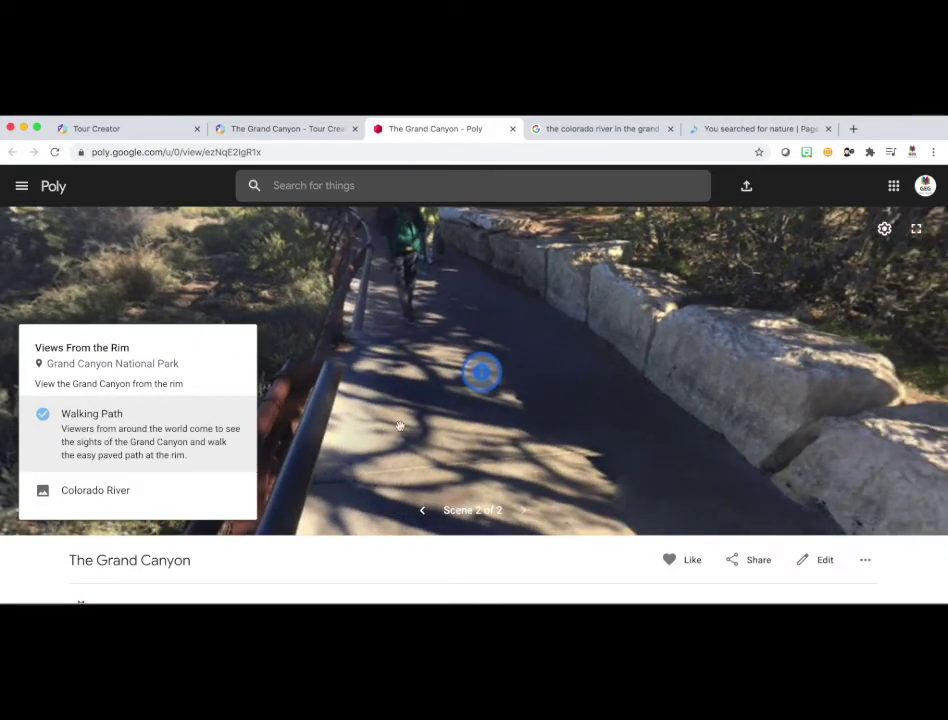
left_click(137, 496)
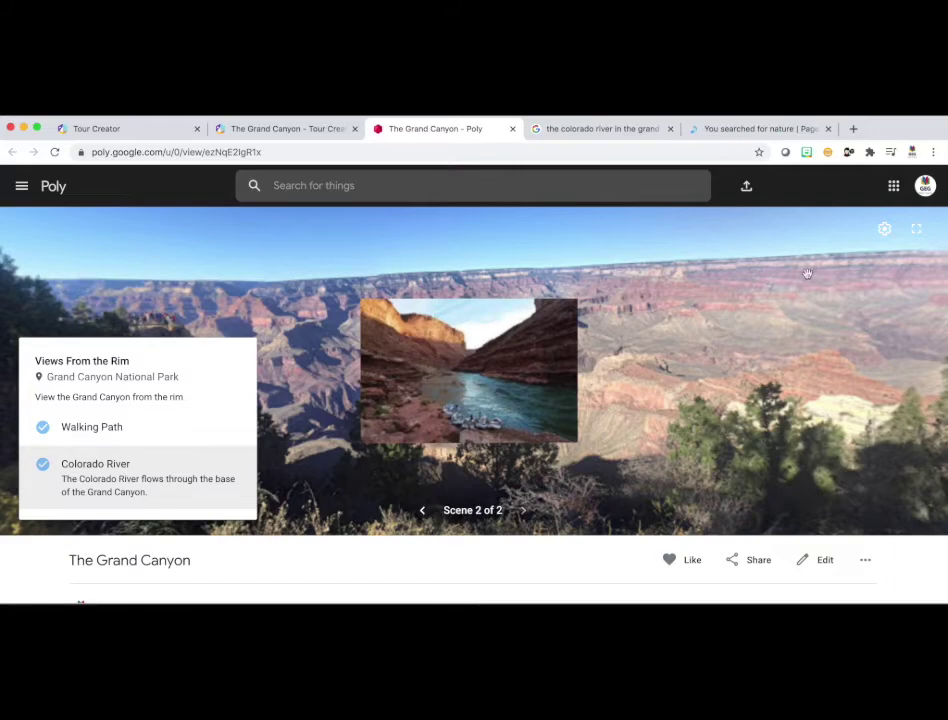
Step: Turn narration on, replay the Walking Path point, then turn narration off
left_click(885, 231)
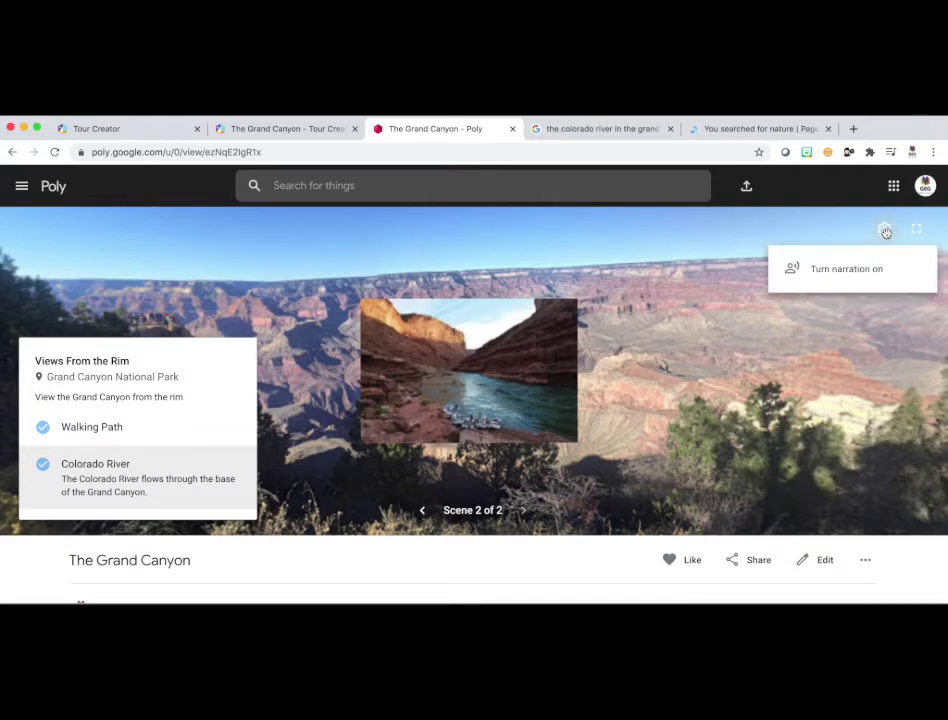
left_click(860, 271)
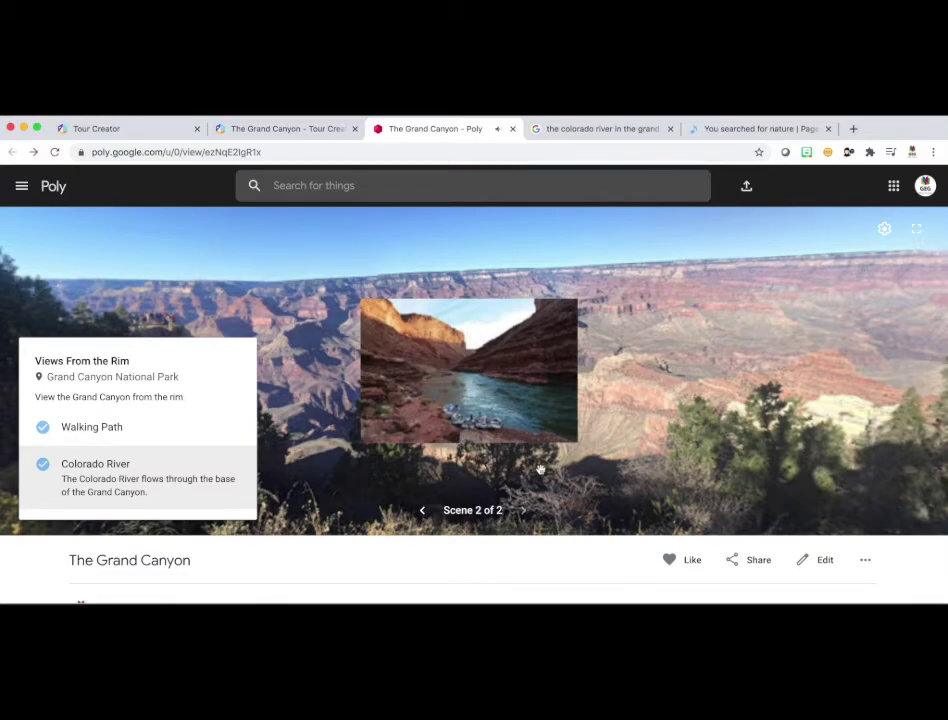
left_click(180, 429)
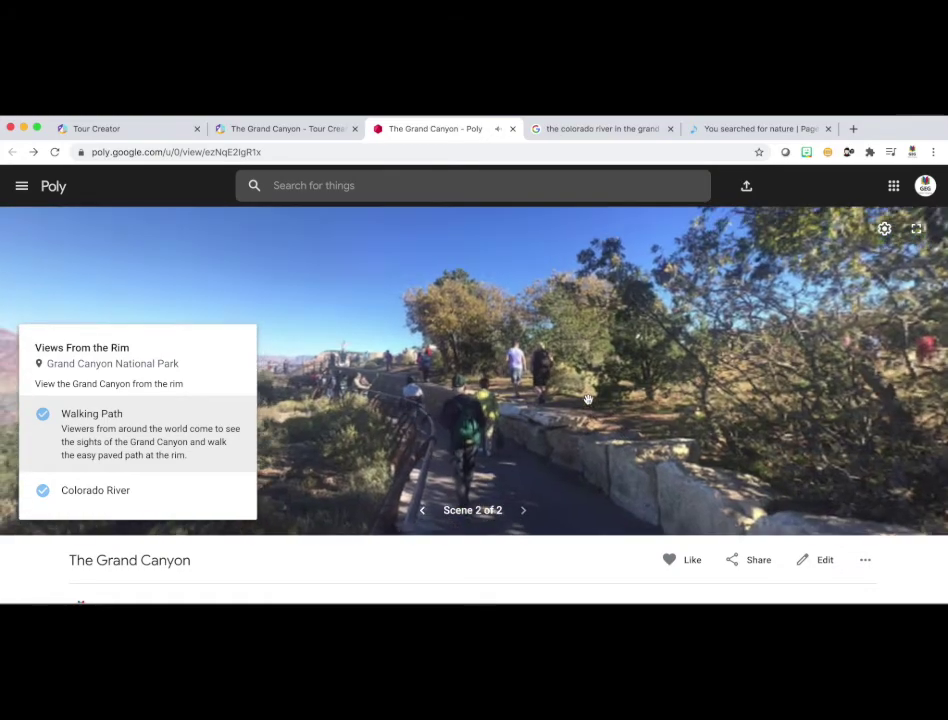
left_click(884, 230)
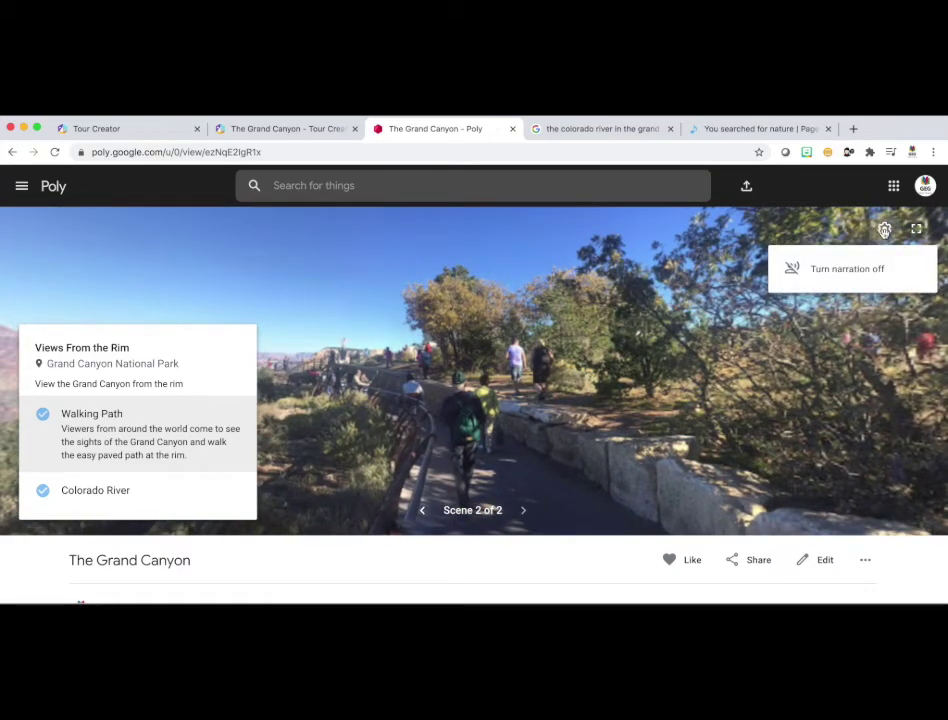
left_click(866, 272)
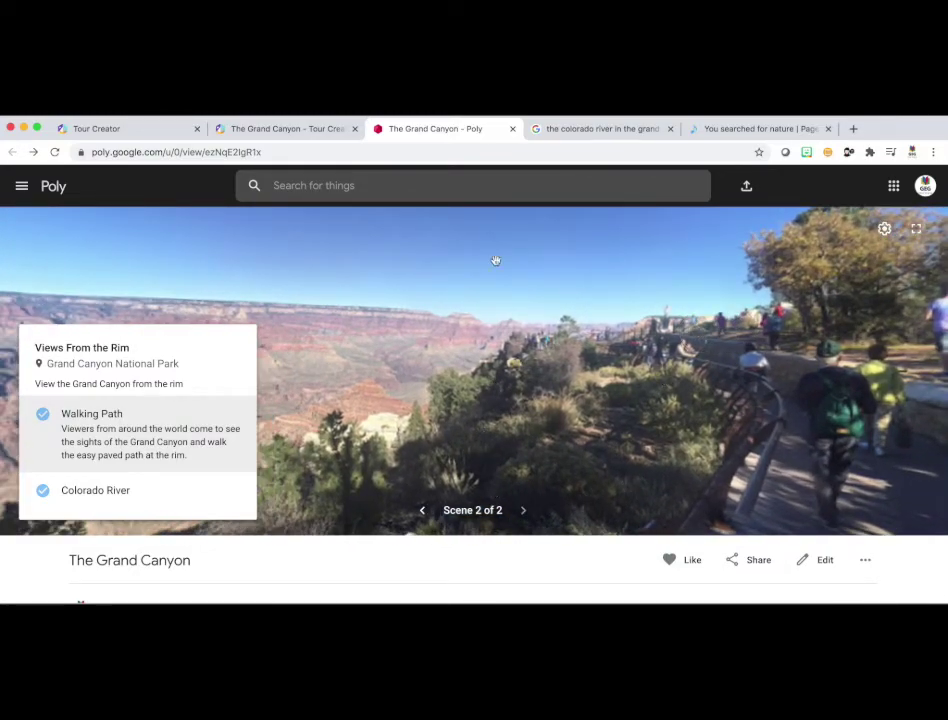
Step: Close Poly and the publish dialog, returning to Your tours showing The Grand Canyon with 2 scenes
left_click(511, 130)
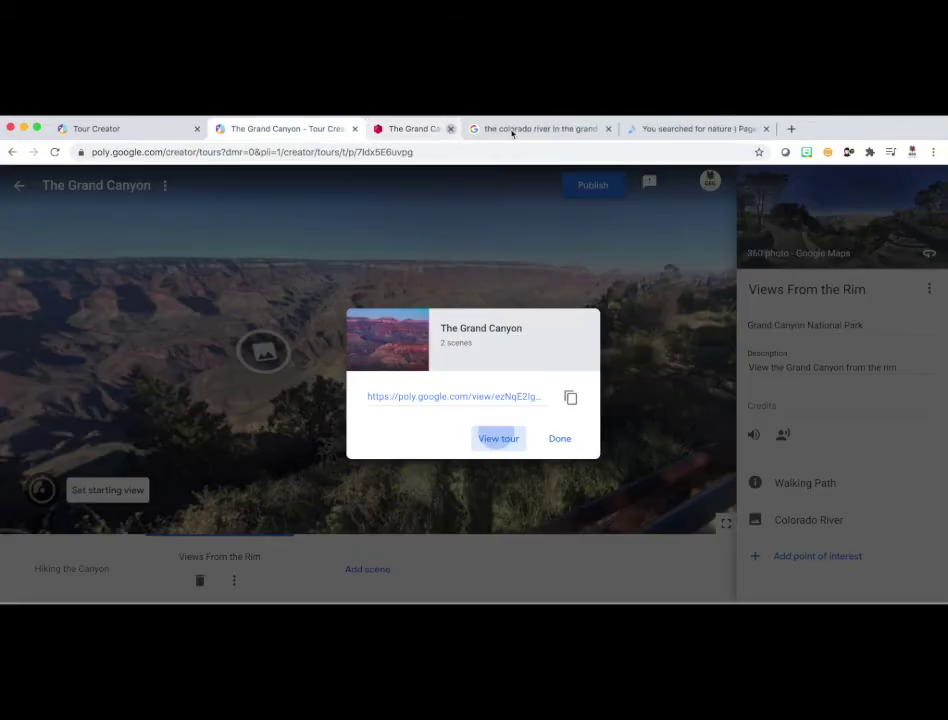
left_click(561, 440)
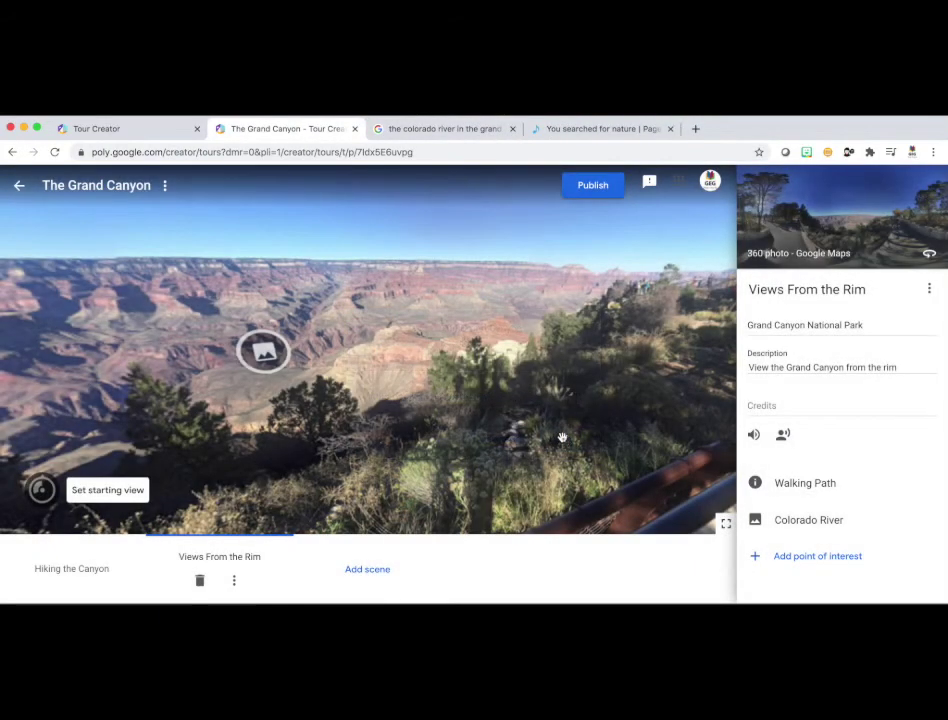
left_click(20, 190)
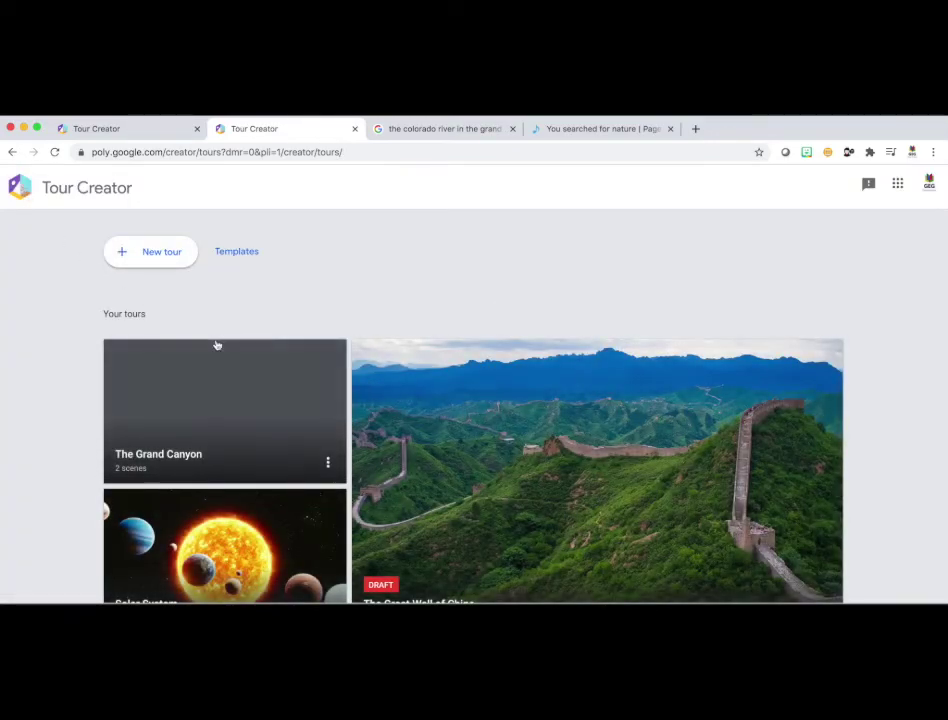
scroll(216, 343, "down", 2)
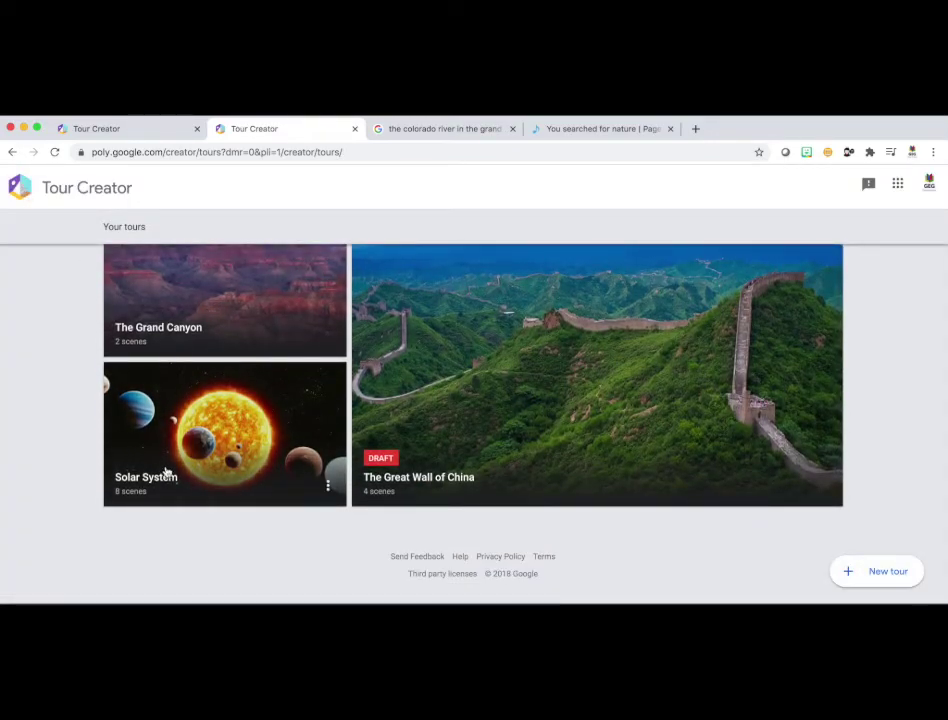